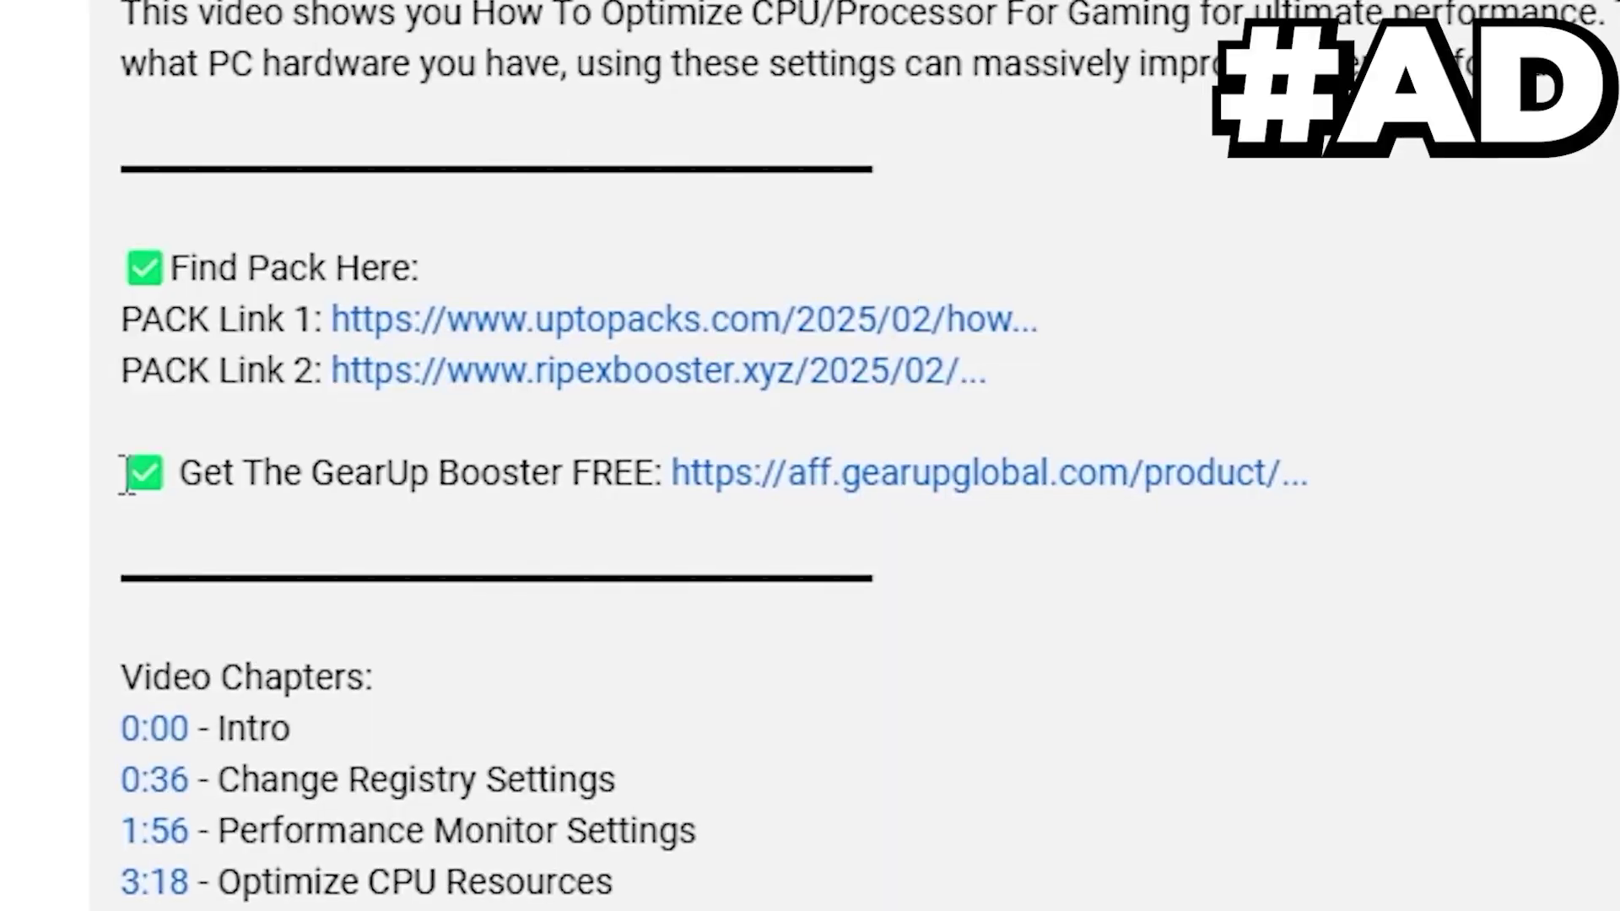
{"action": "left_click_drag", "start_coordinate": [125, 474], "coordinate": [1261, 474]}
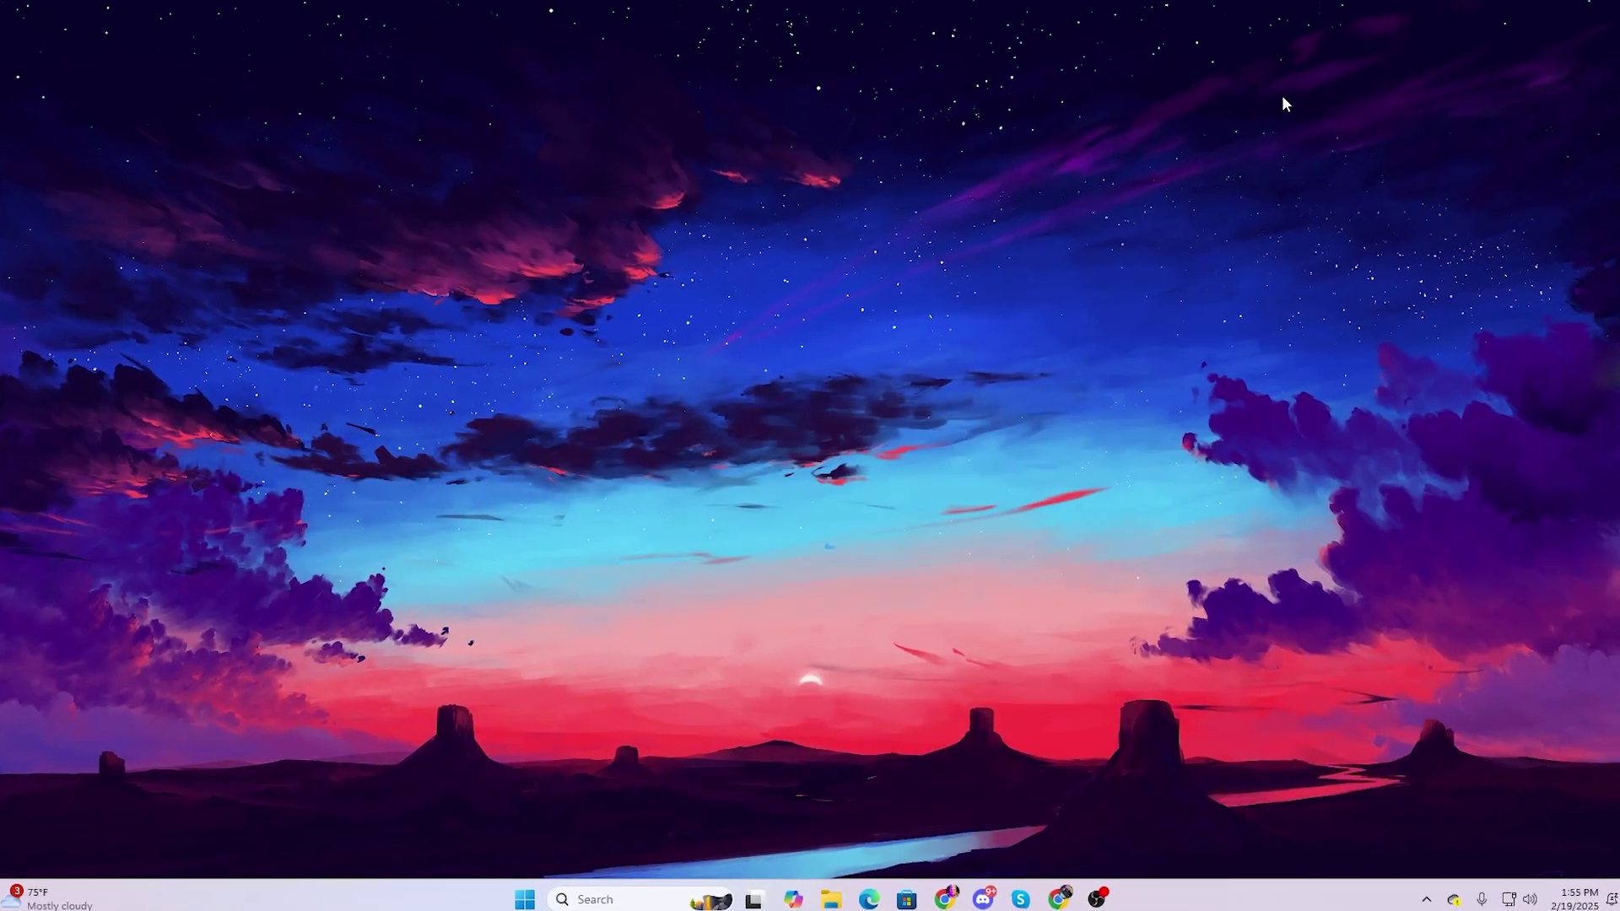
Step: Open System Configuration by running the msconfig command
{"action": "key", "text": "super+r"}
{"action": "left_click_drag", "start_coordinate": [137, 727], "coordinate": [762, 368]}
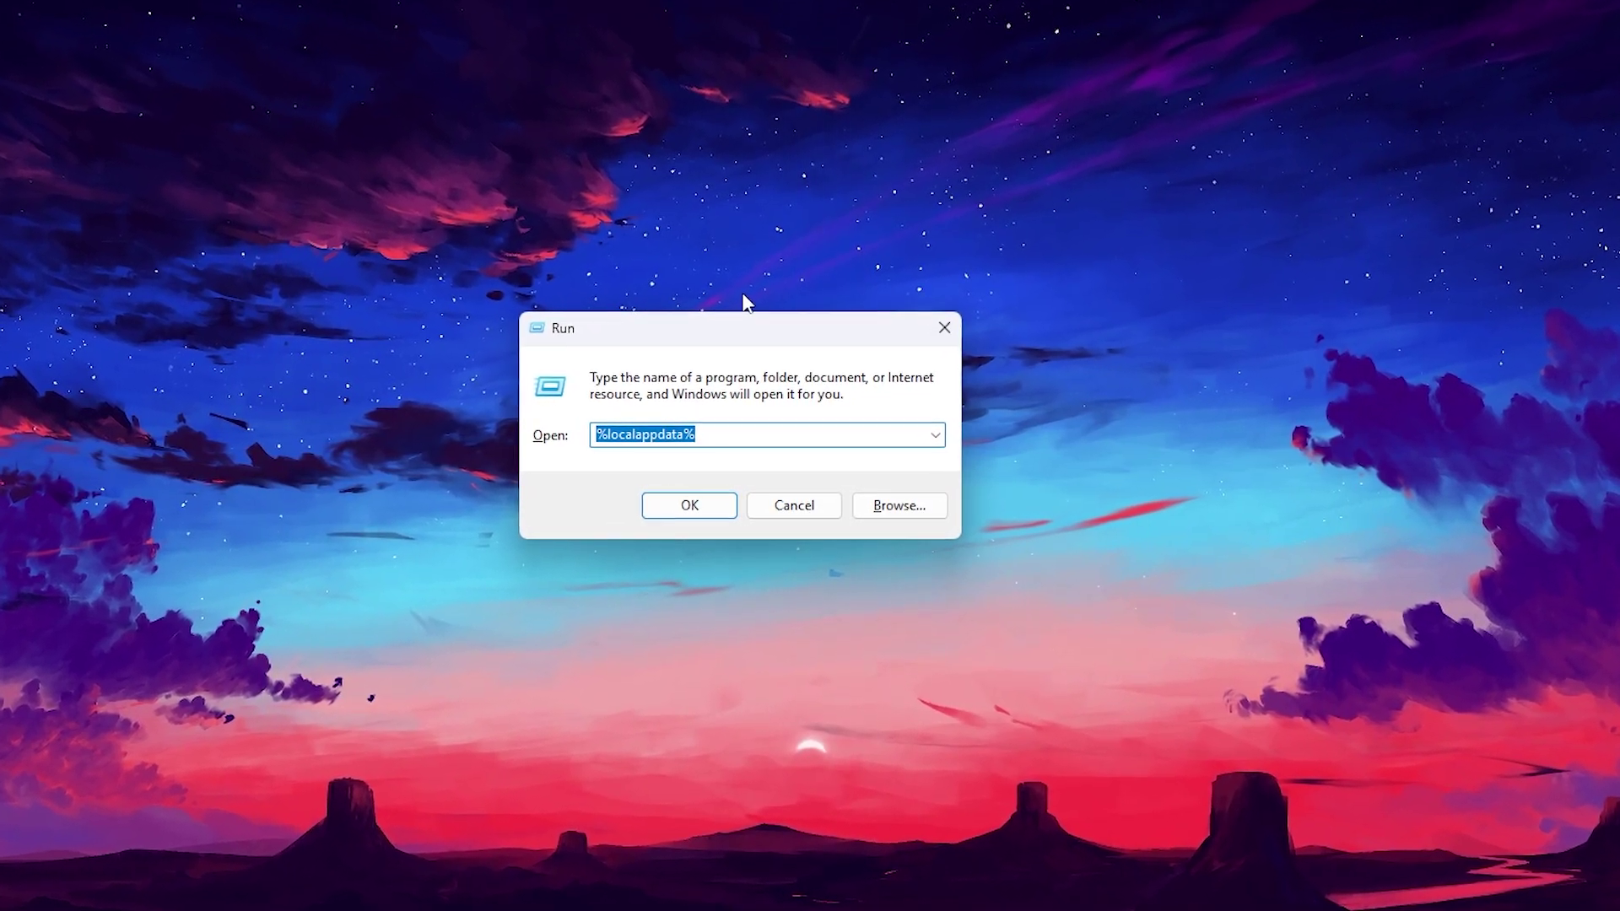
{"action": "type", "text": "msconfig"}
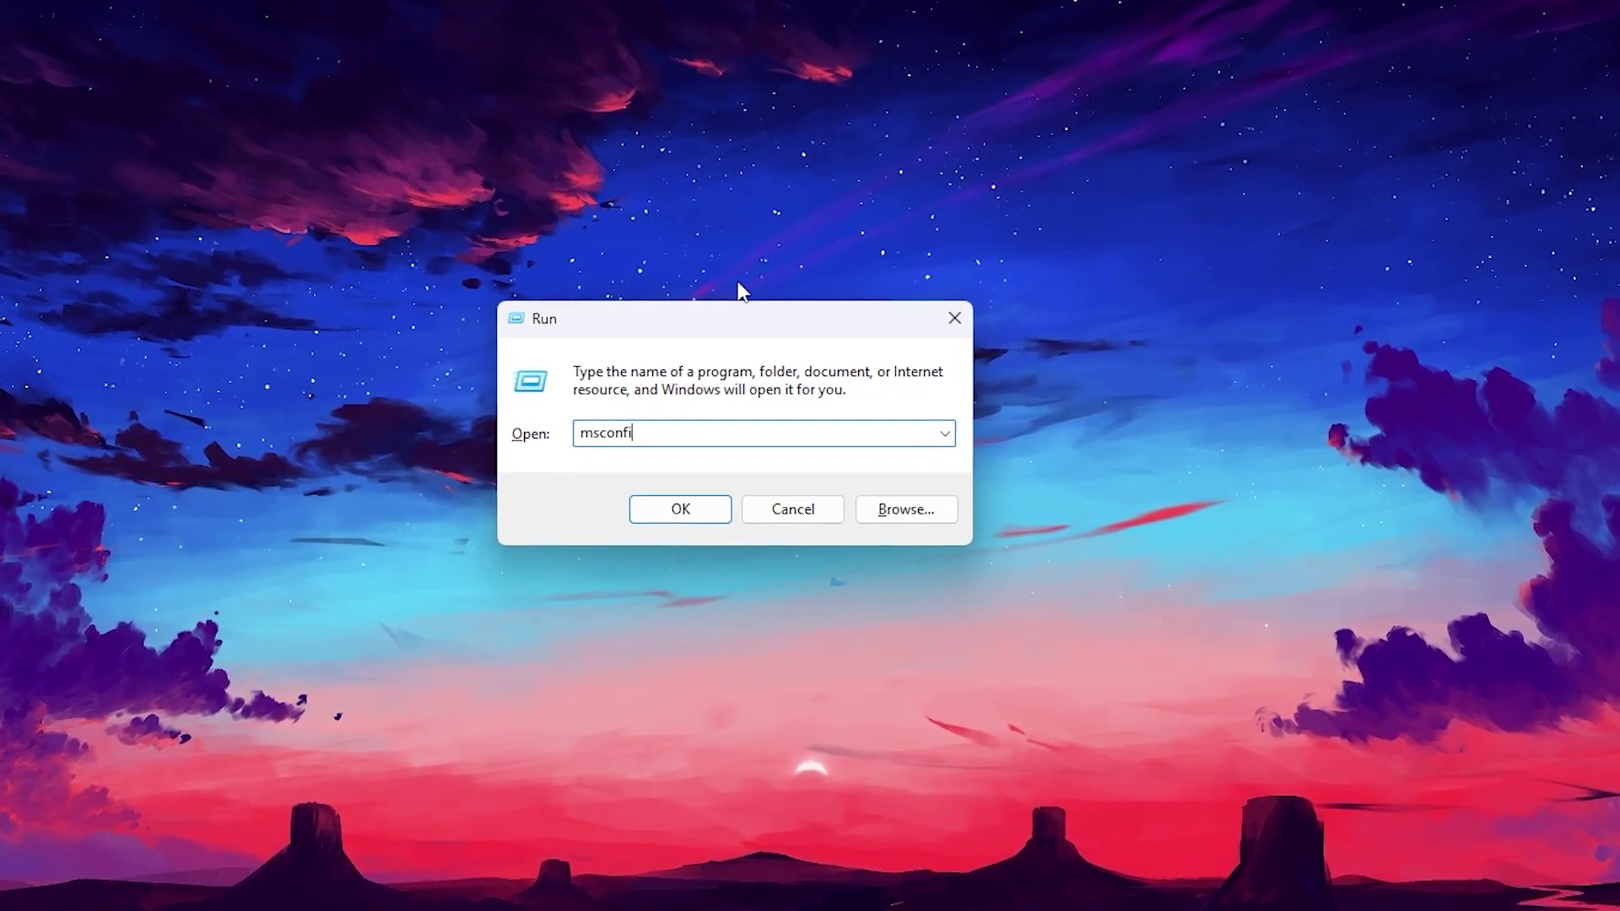
{"action": "key", "text": "Return"}
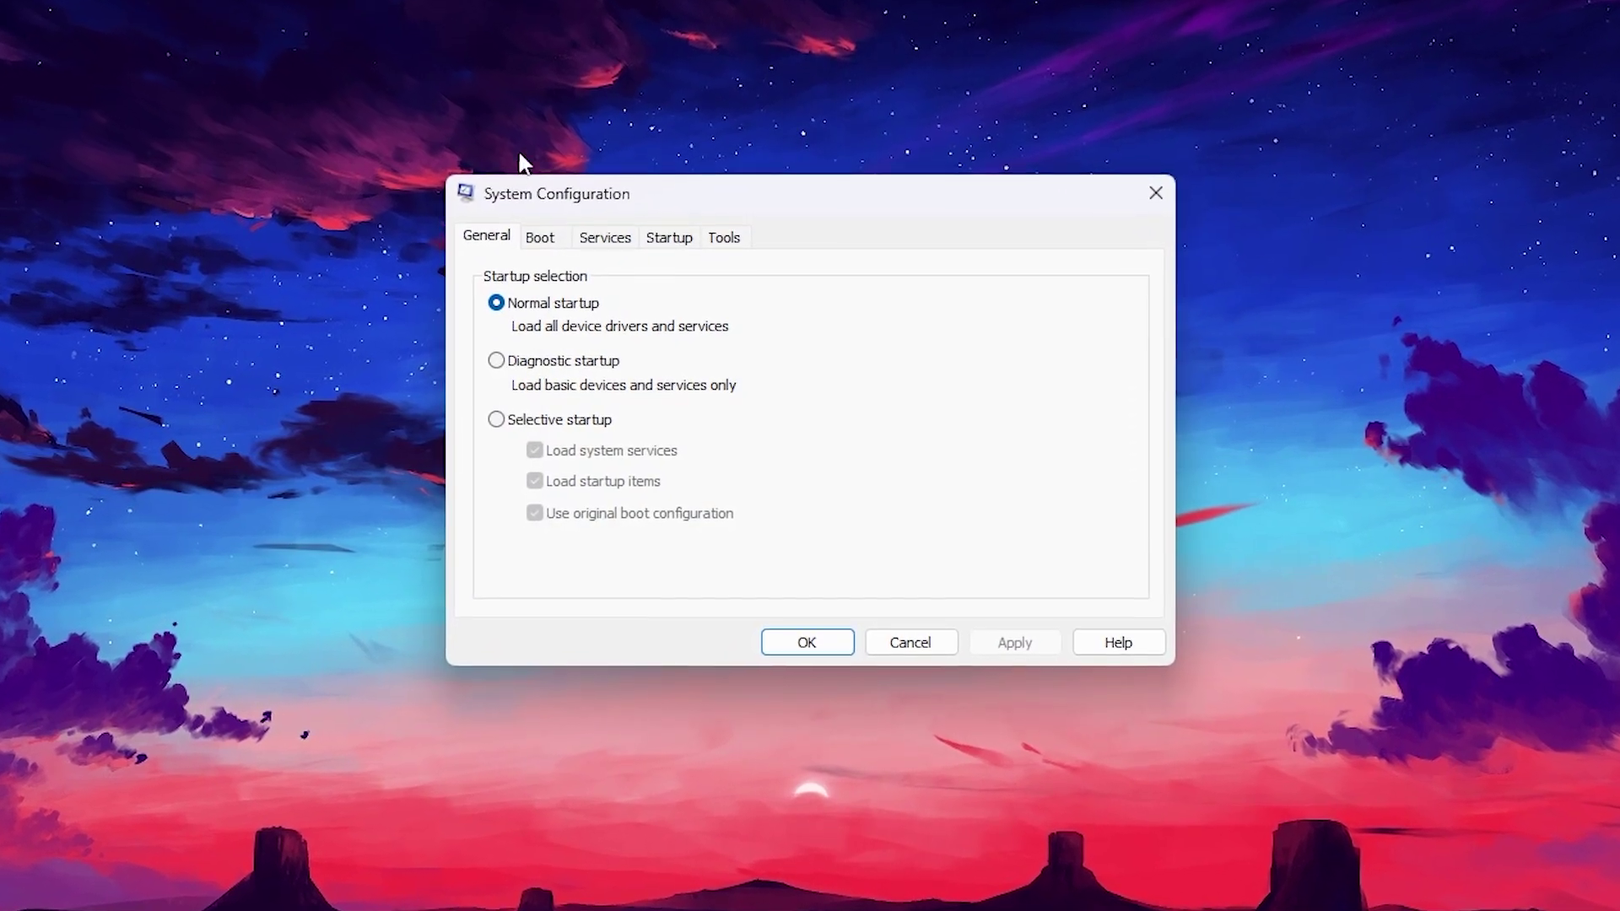
Step: Enable the number of processors setting in the advanced boot options and set it to 16
{"action": "left_click", "coordinate": [559, 241]}
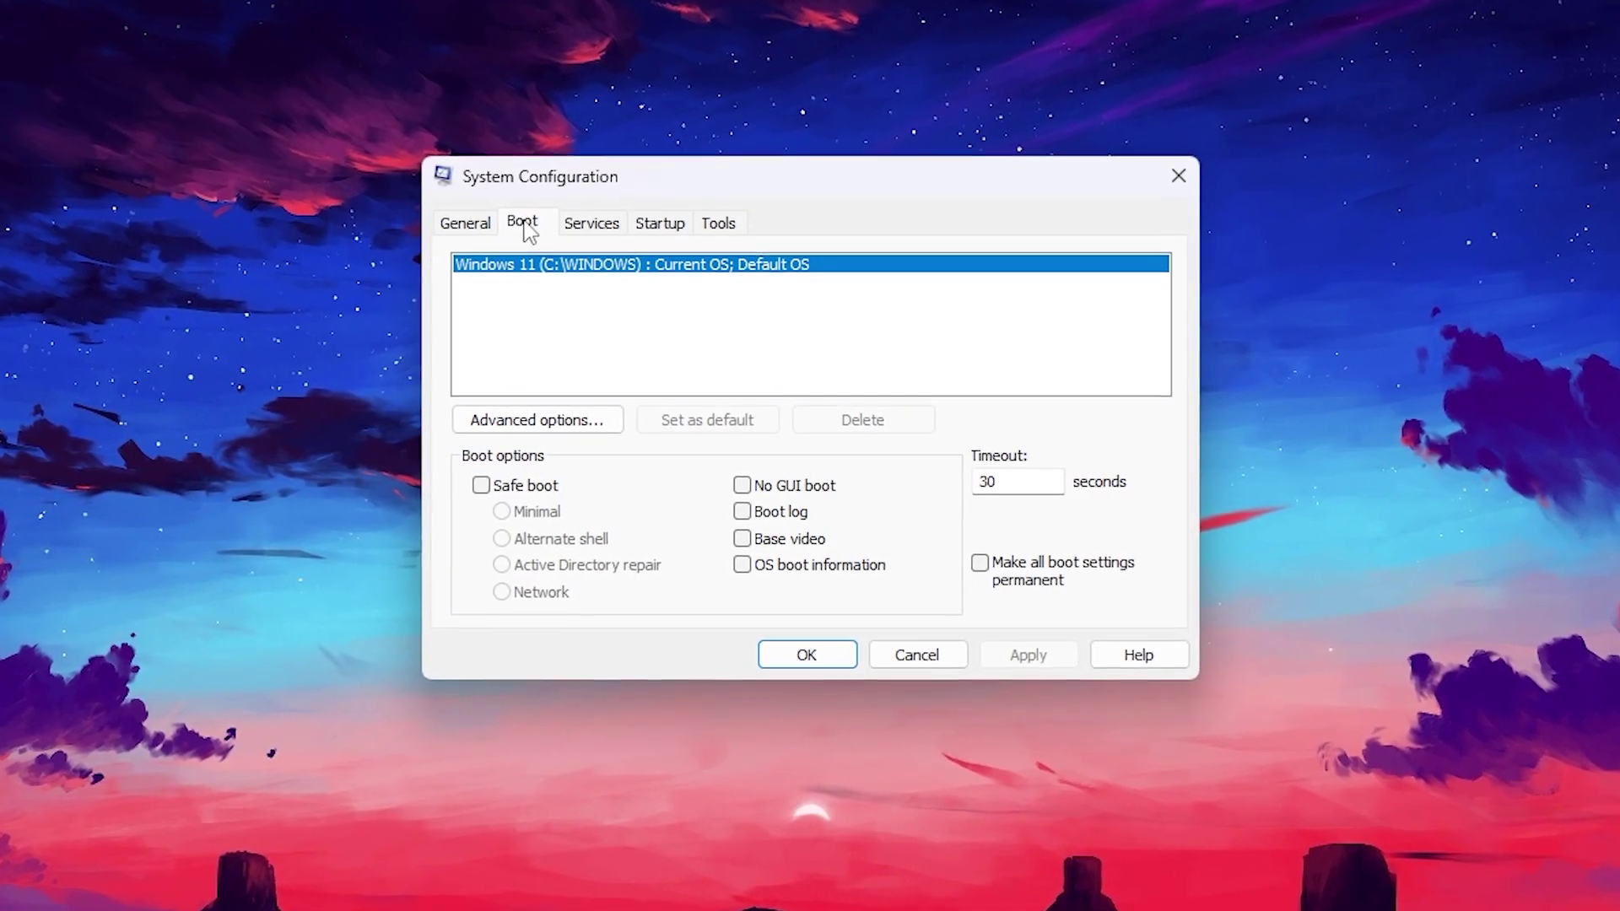
{"action": "left_click", "coordinate": [545, 426]}
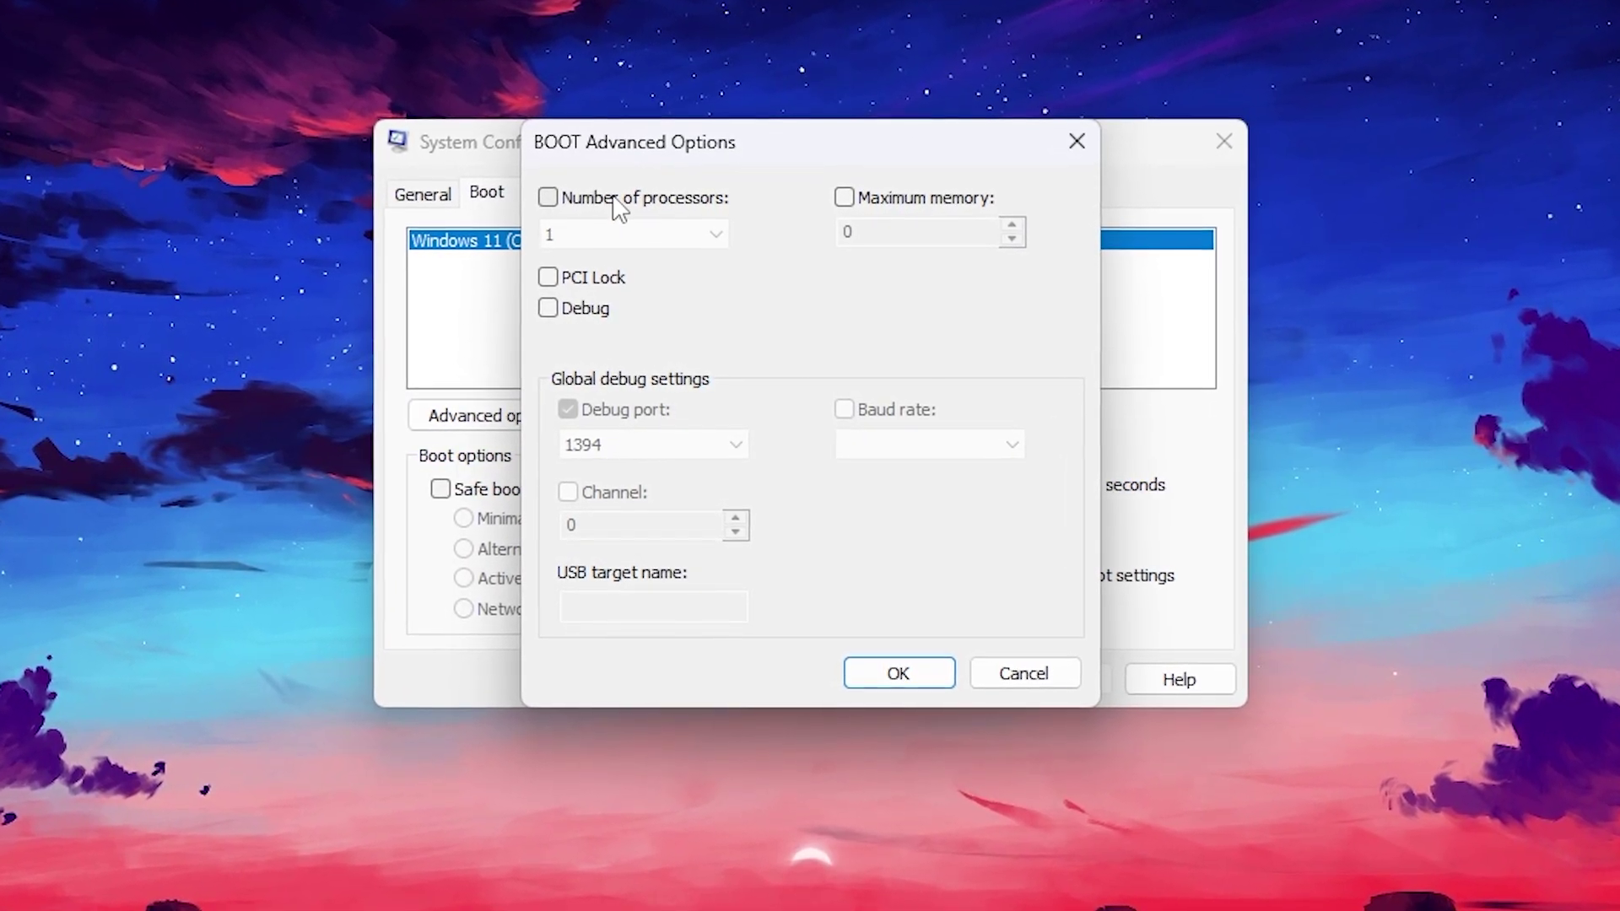
{"action": "left_click", "coordinate": [537, 187]}
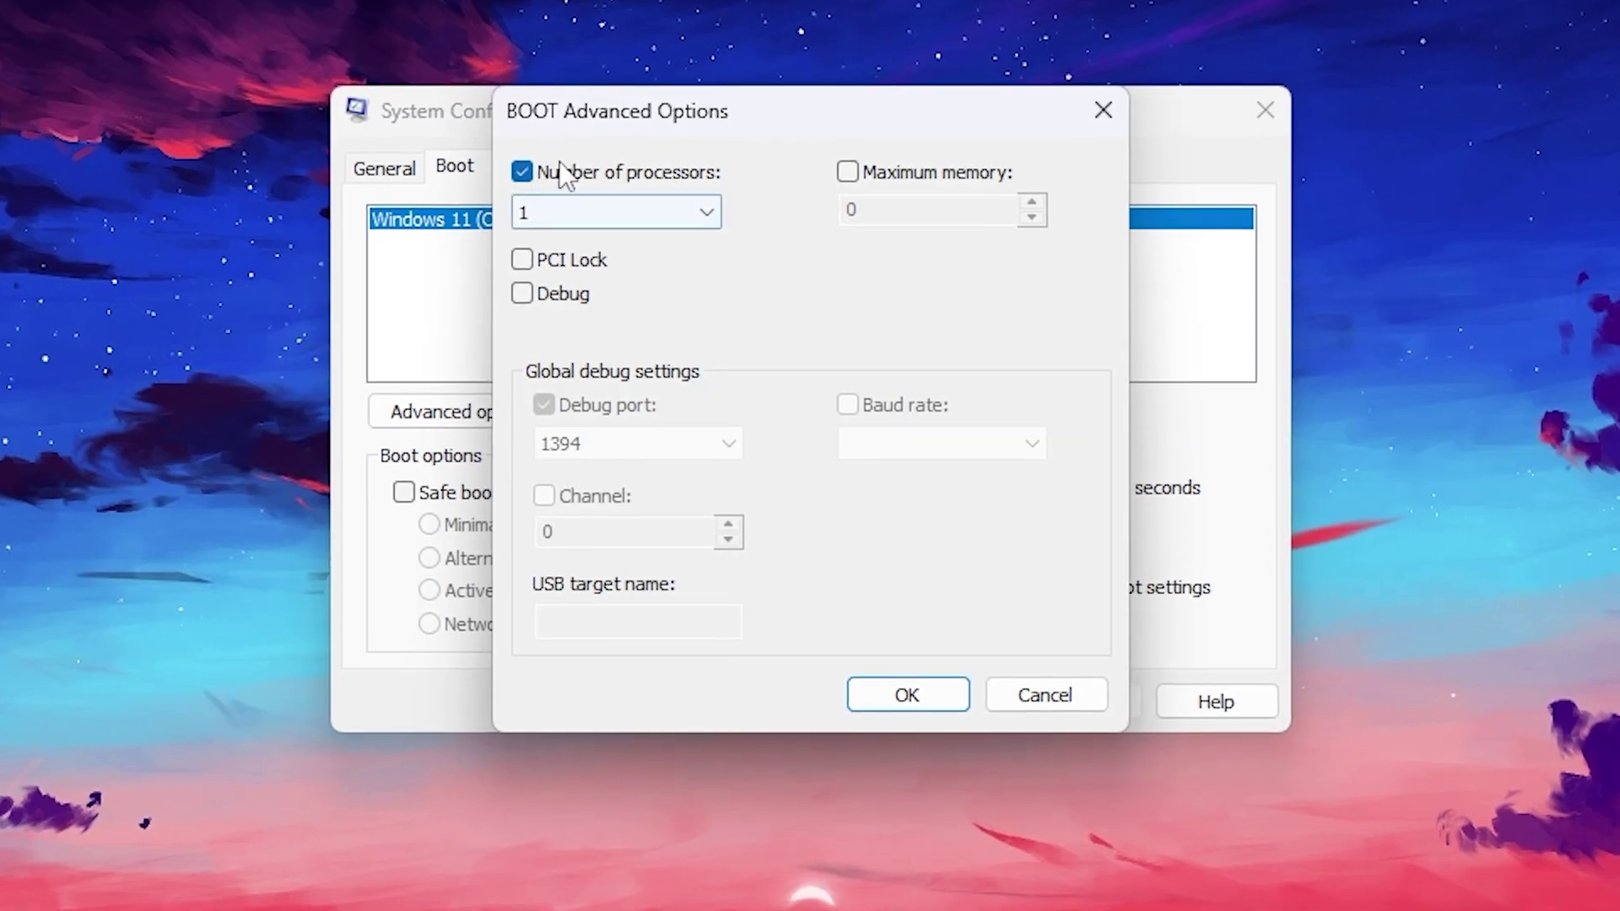
{"action": "left_click", "coordinate": [711, 216]}
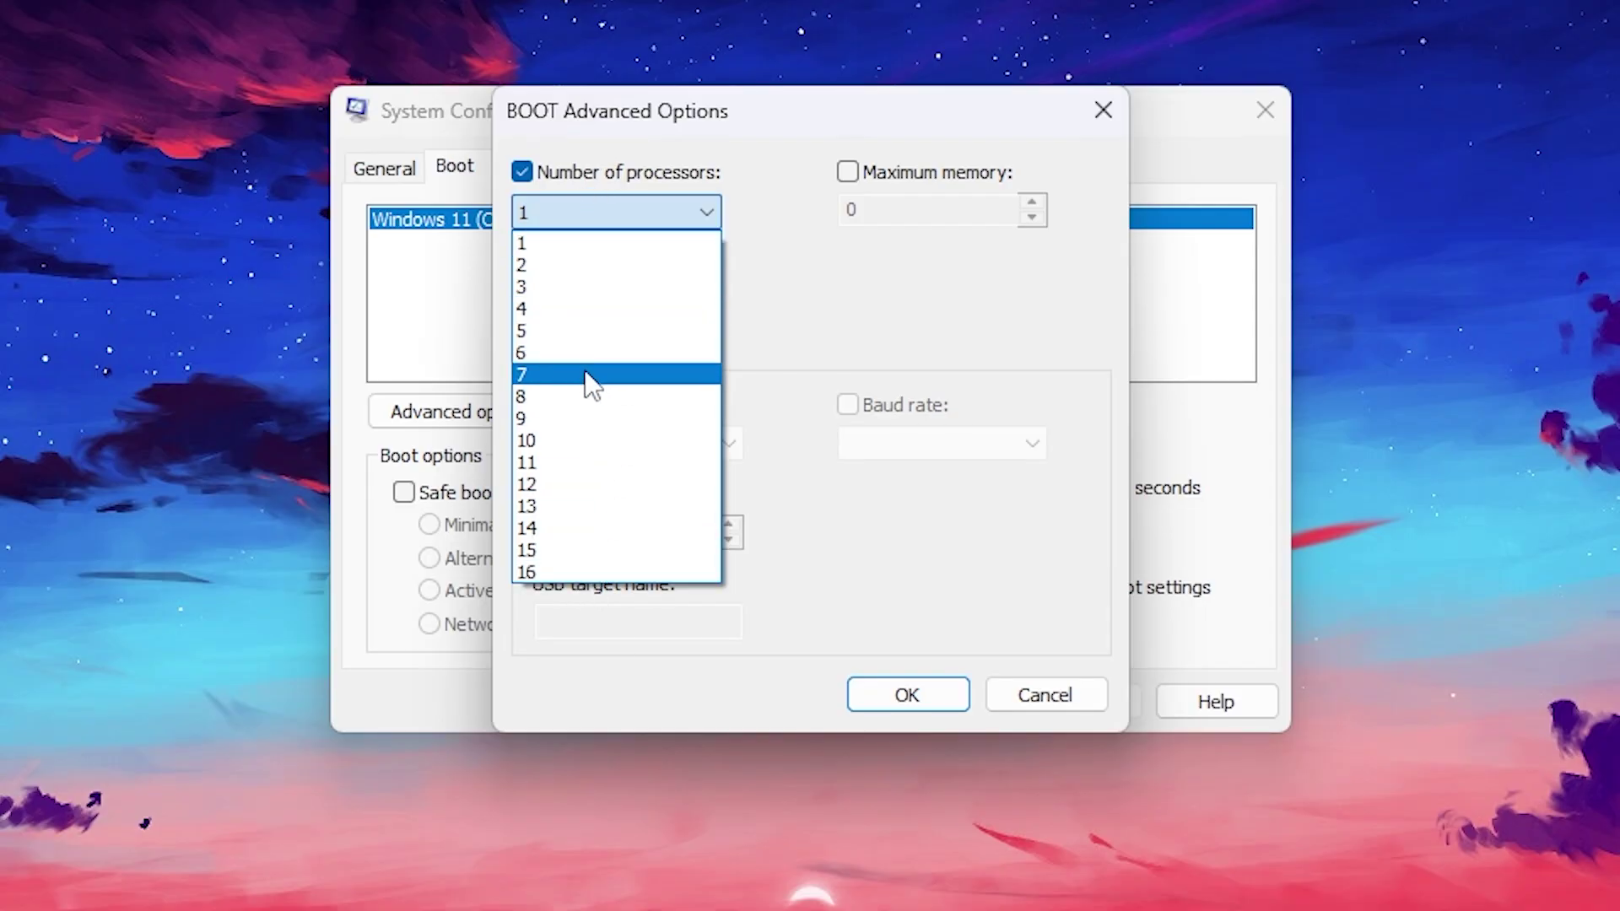
{"action": "left_click", "coordinate": [540, 573]}
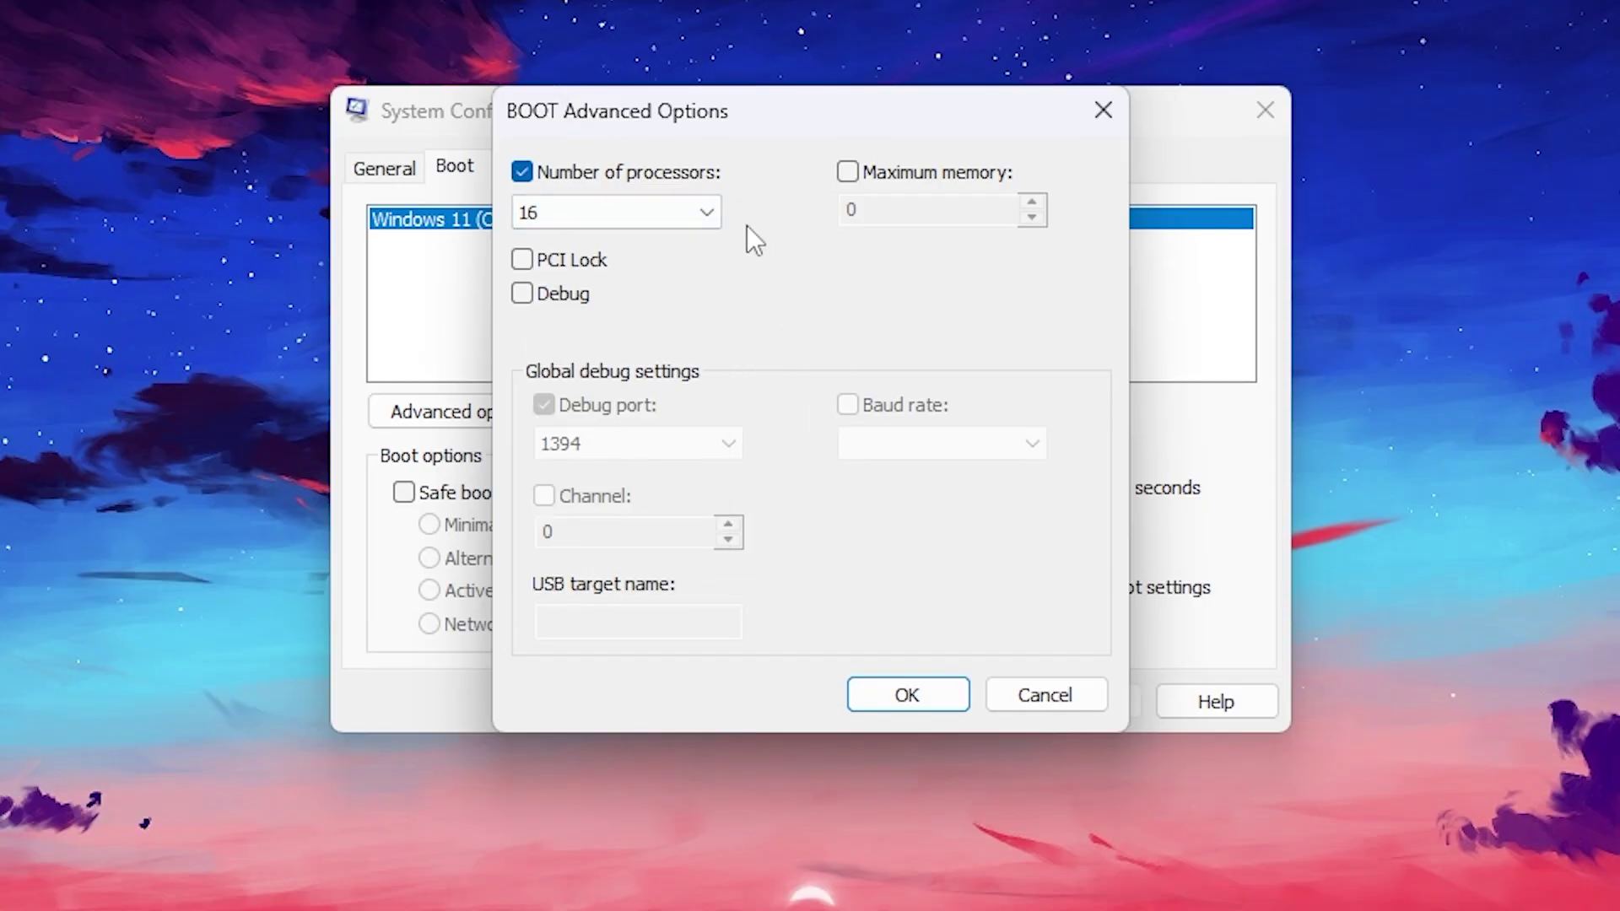
{"action": "left_click", "coordinate": [934, 694]}
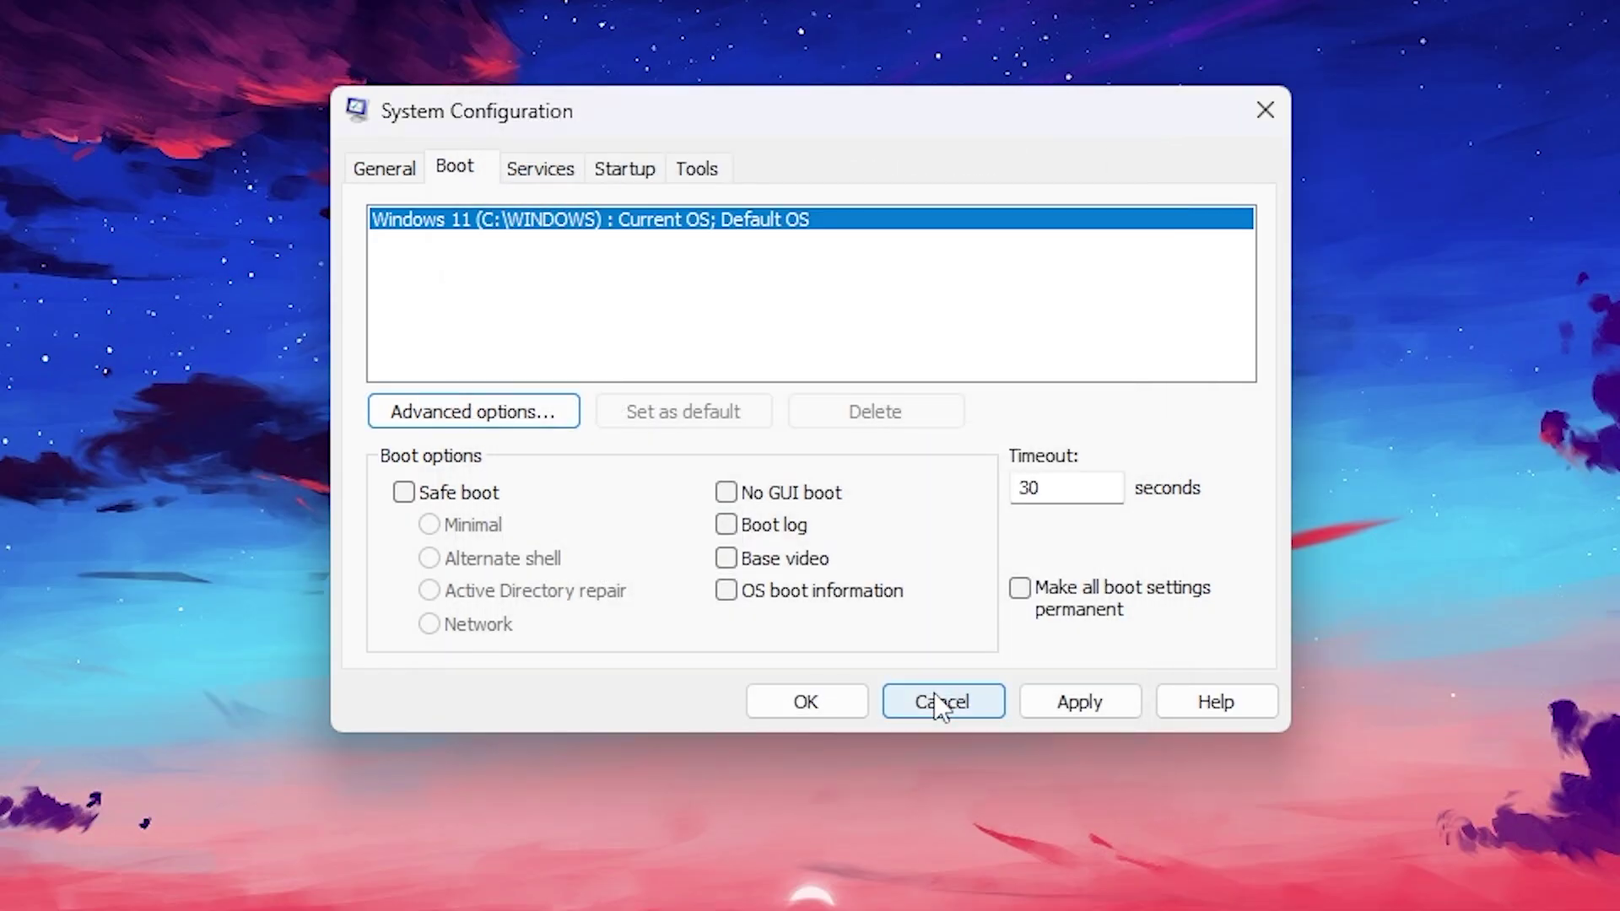
Step: Apply the boot configuration changes and exit System Configuration without restarting
{"action": "left_click", "coordinate": [1106, 705]}
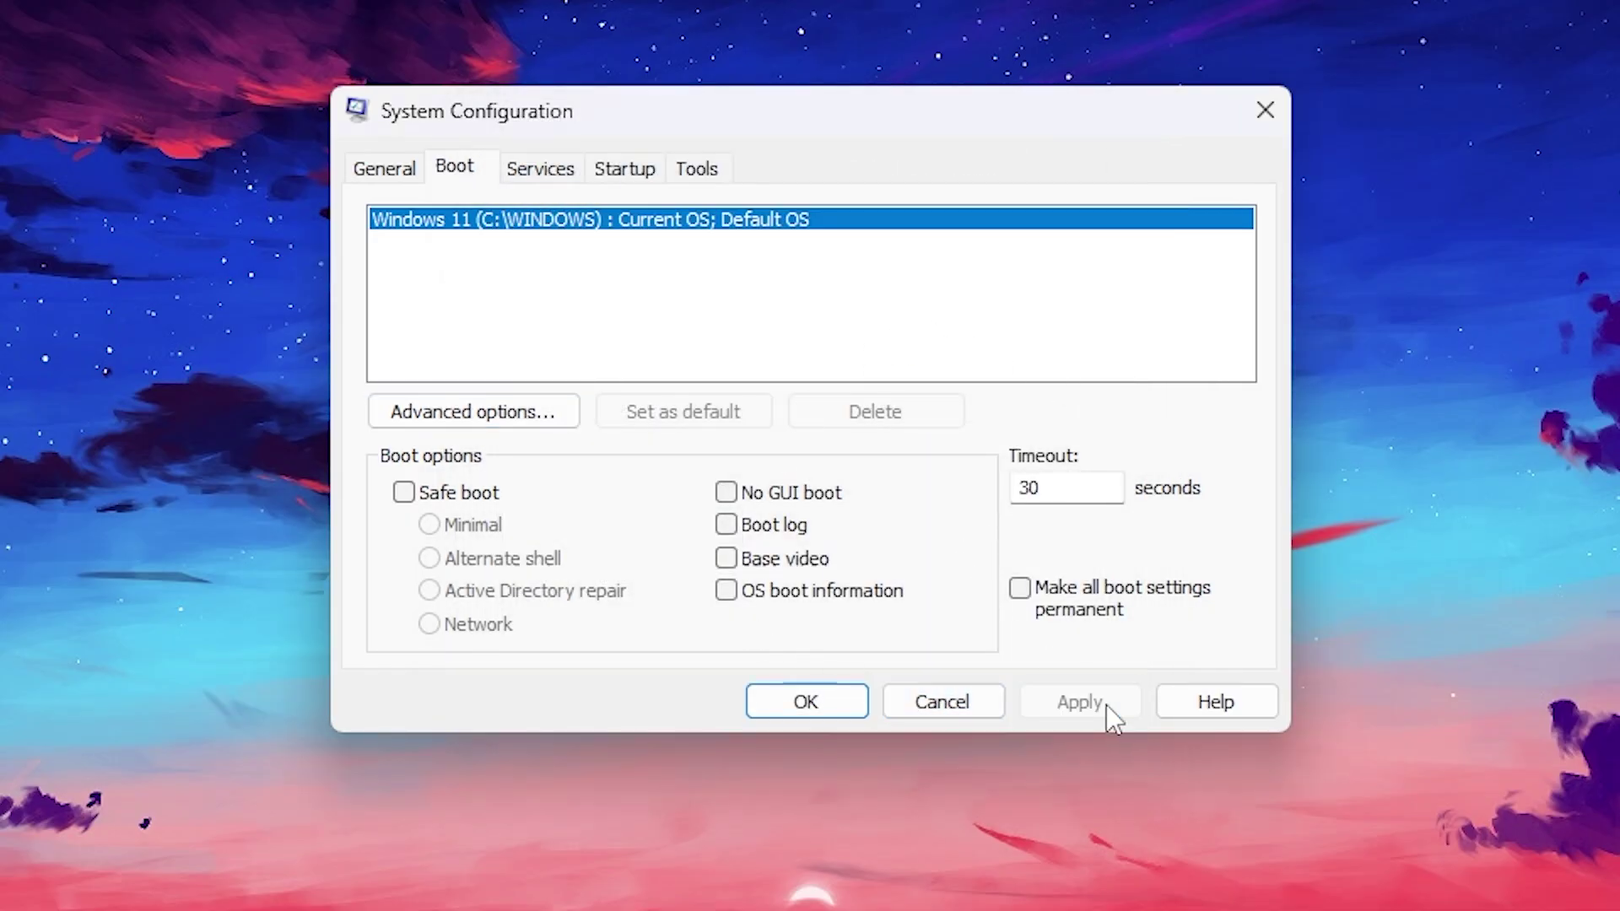
{"action": "left_click", "coordinate": [770, 702]}
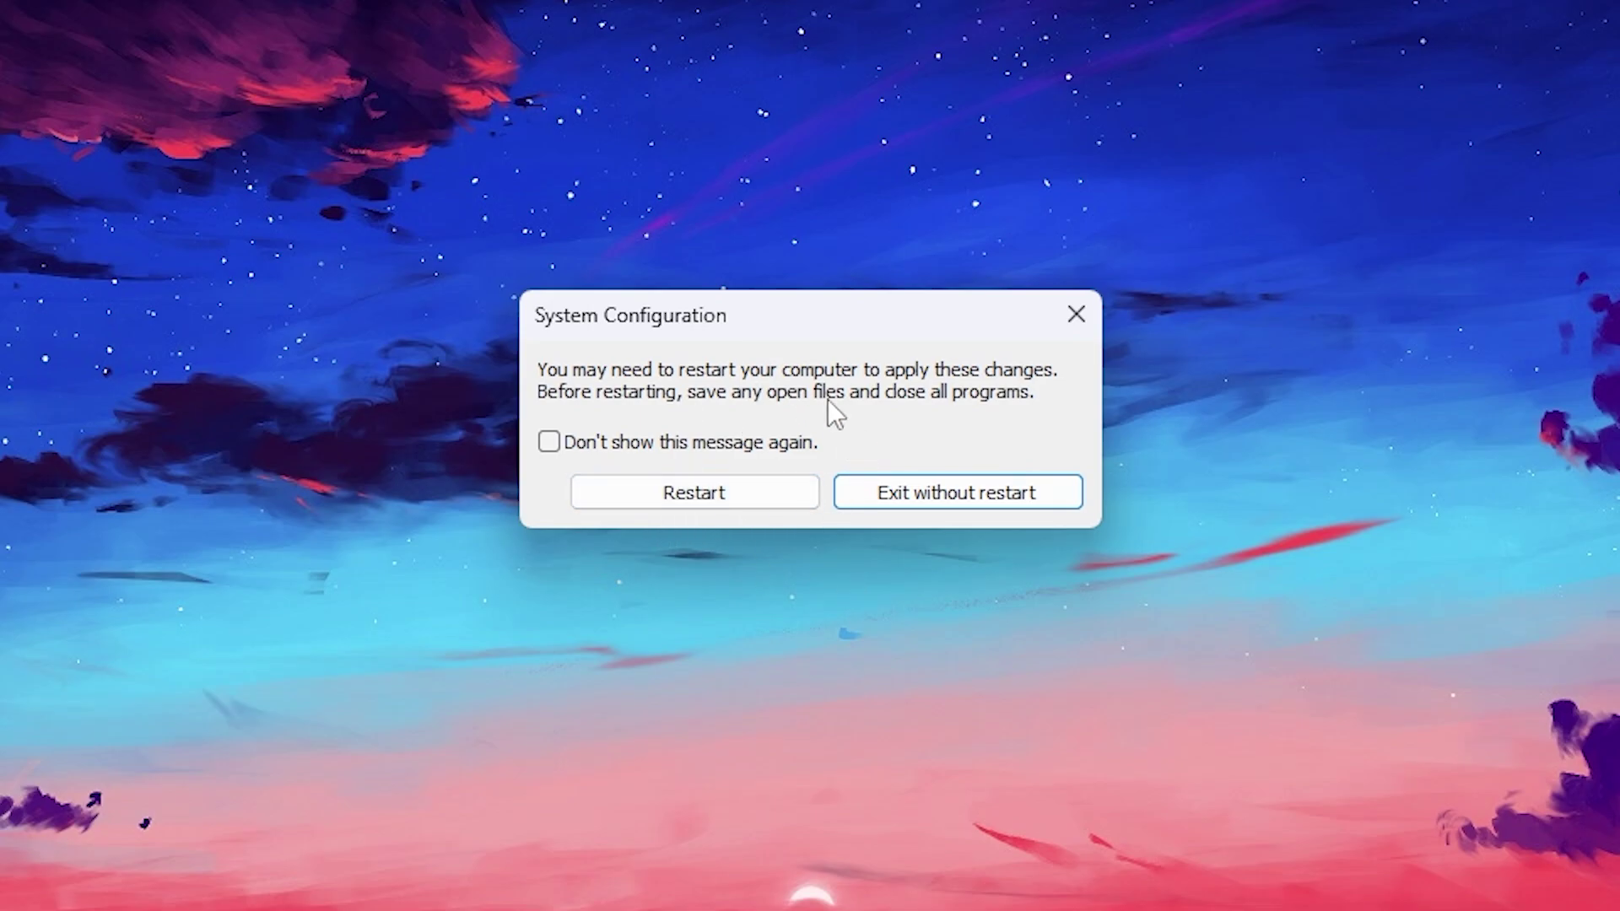
{"action": "left_click", "coordinate": [933, 494]}
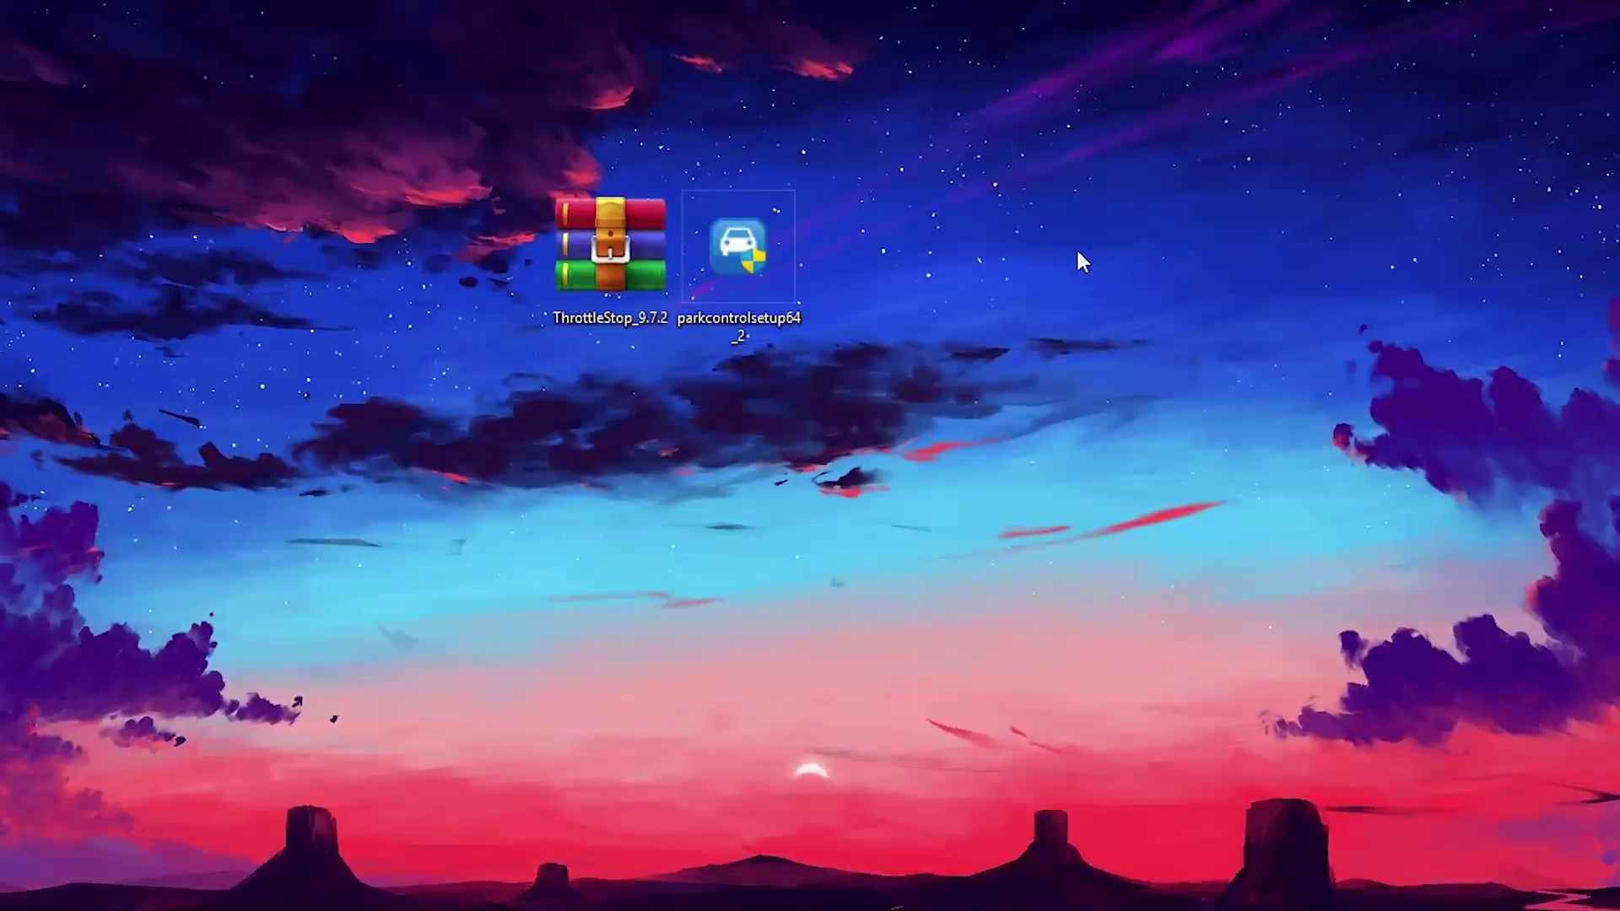
{"action": "left_click_drag", "start_coordinate": [419, 87], "coordinate": [945, 447]}
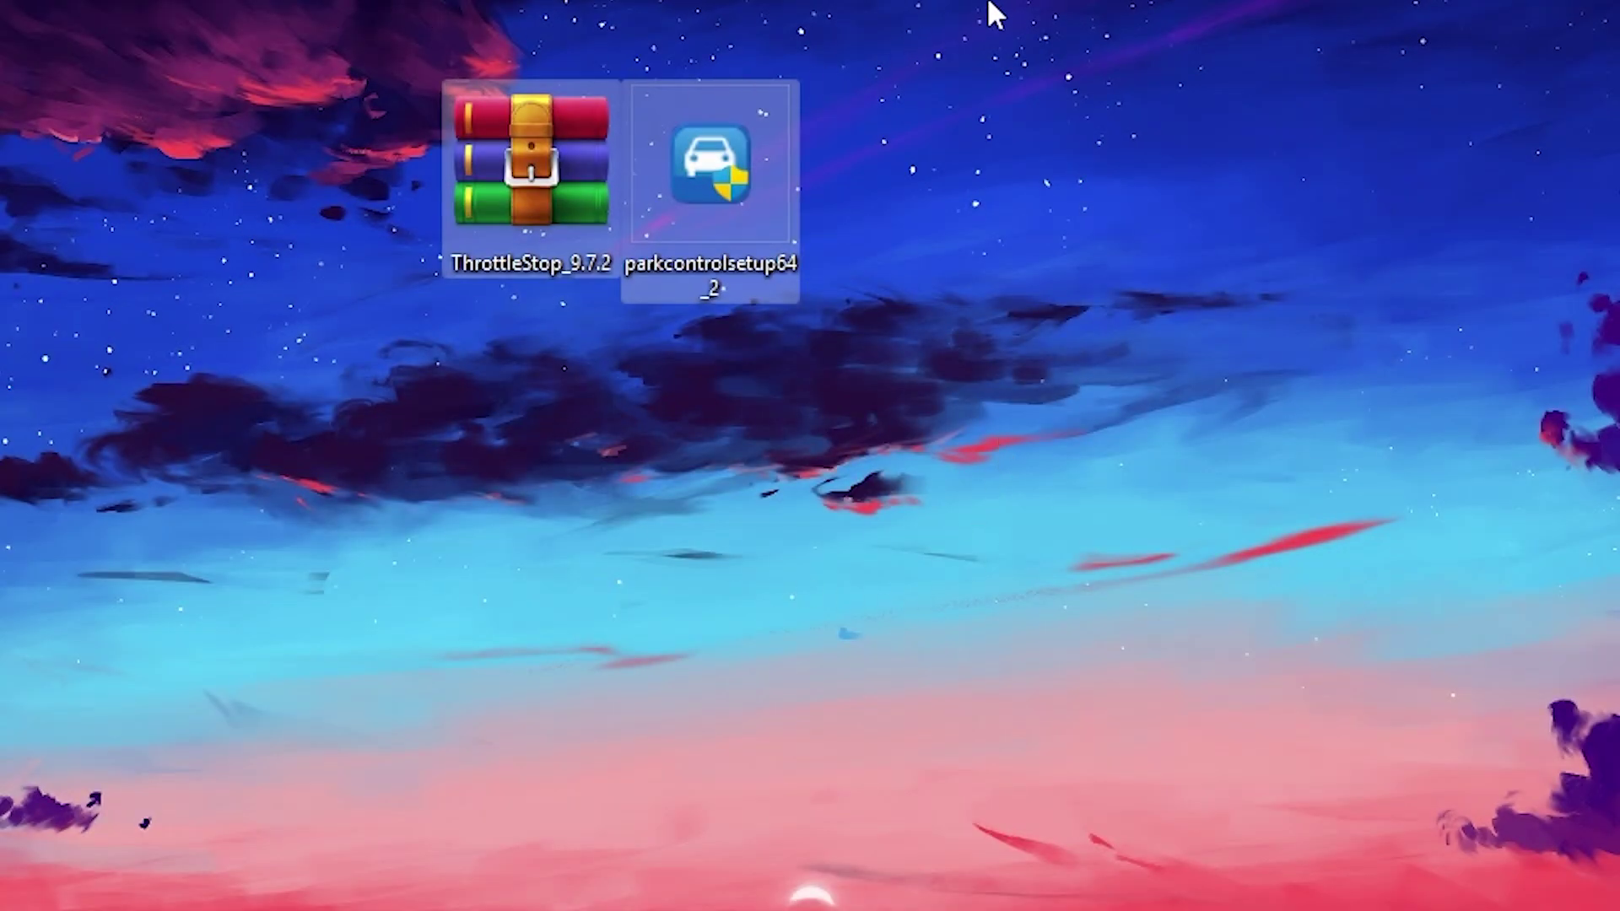
Step: Run the ParkControl installer from the desktop, allow it to make changes, accept the license agreement and complete the setup
{"action": "mouse_move", "coordinate": [718, 88]}
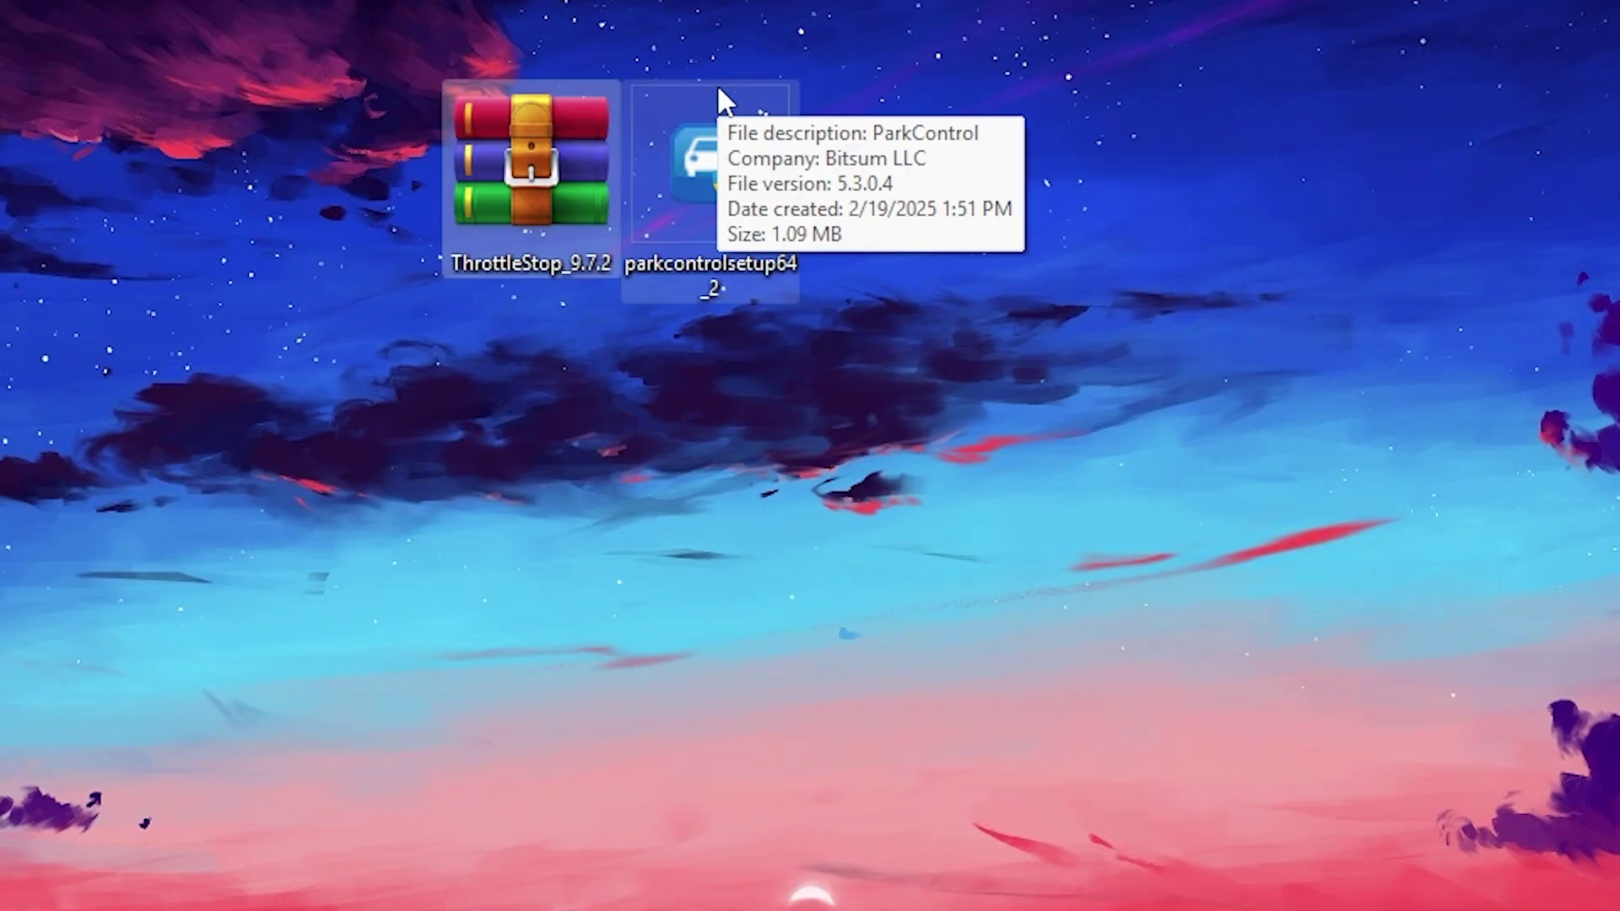
{"action": "double_click", "coordinate": [680, 173]}
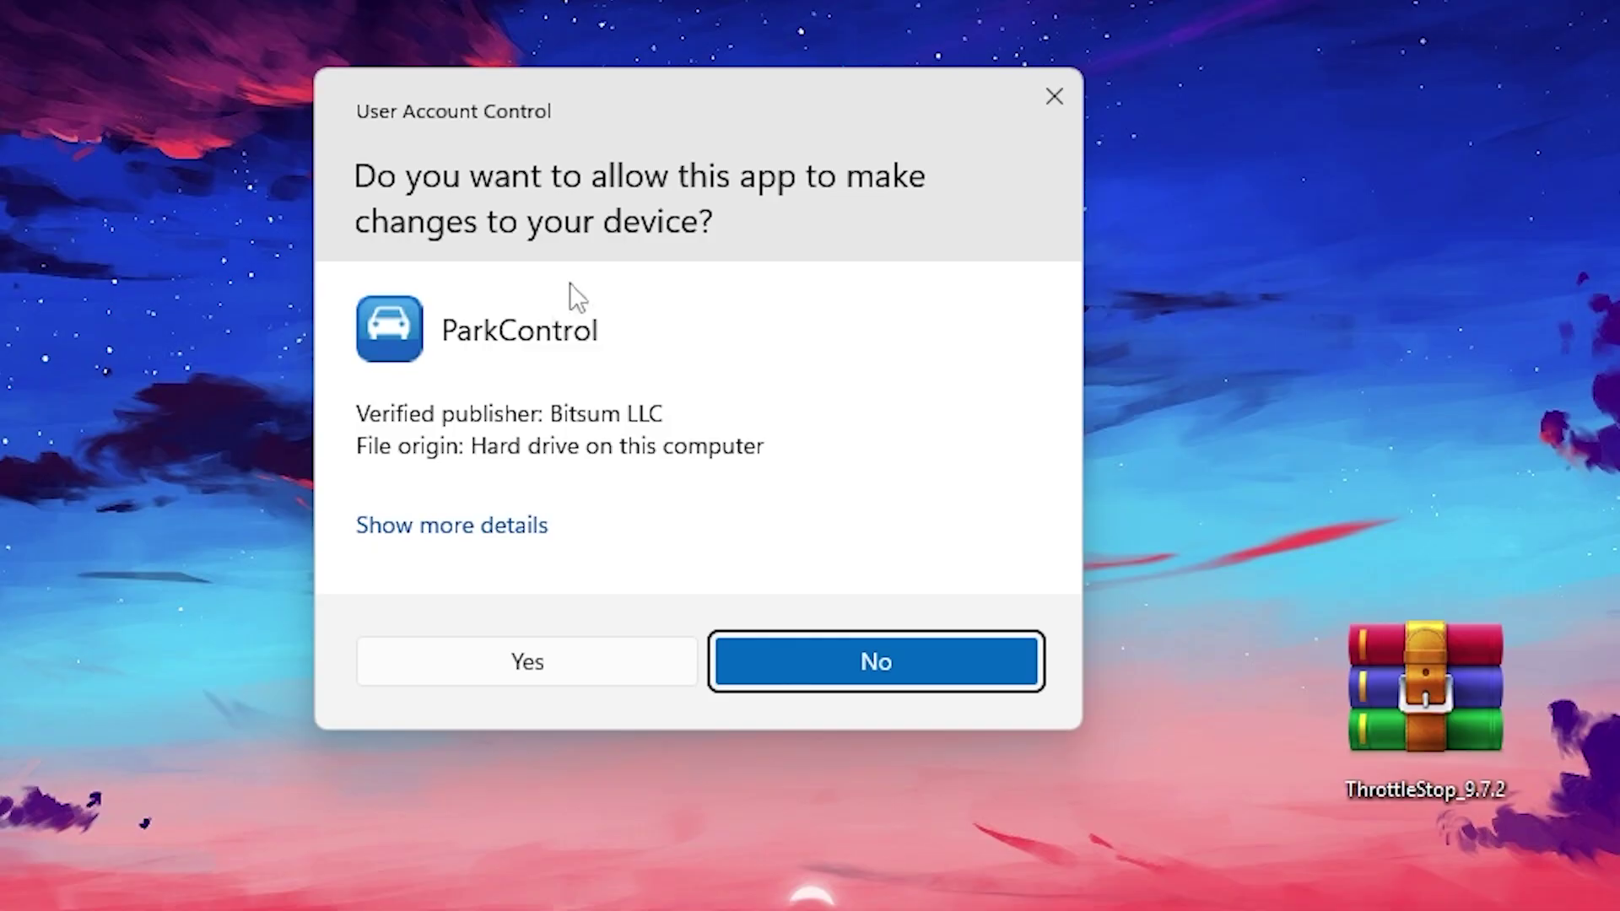
{"action": "left_click", "coordinate": [506, 675]}
{"action": "left_click", "coordinate": [810, 506]}
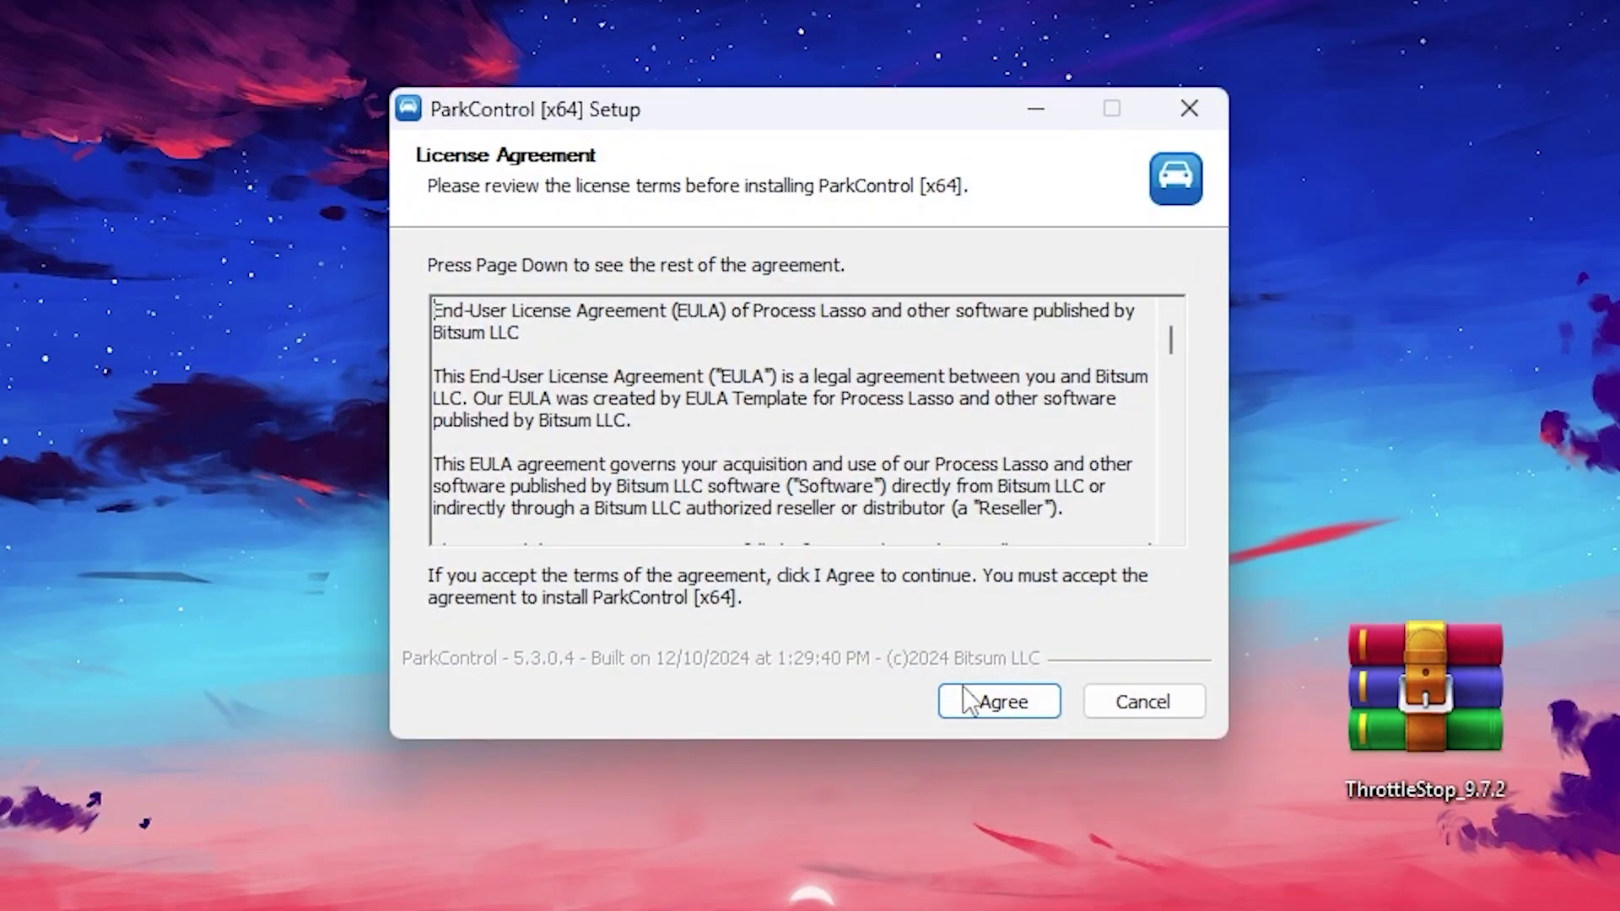
{"action": "left_click", "coordinate": [972, 701]}
{"action": "left_click", "coordinate": [989, 702]}
{"action": "left_click", "coordinate": [1006, 704]}
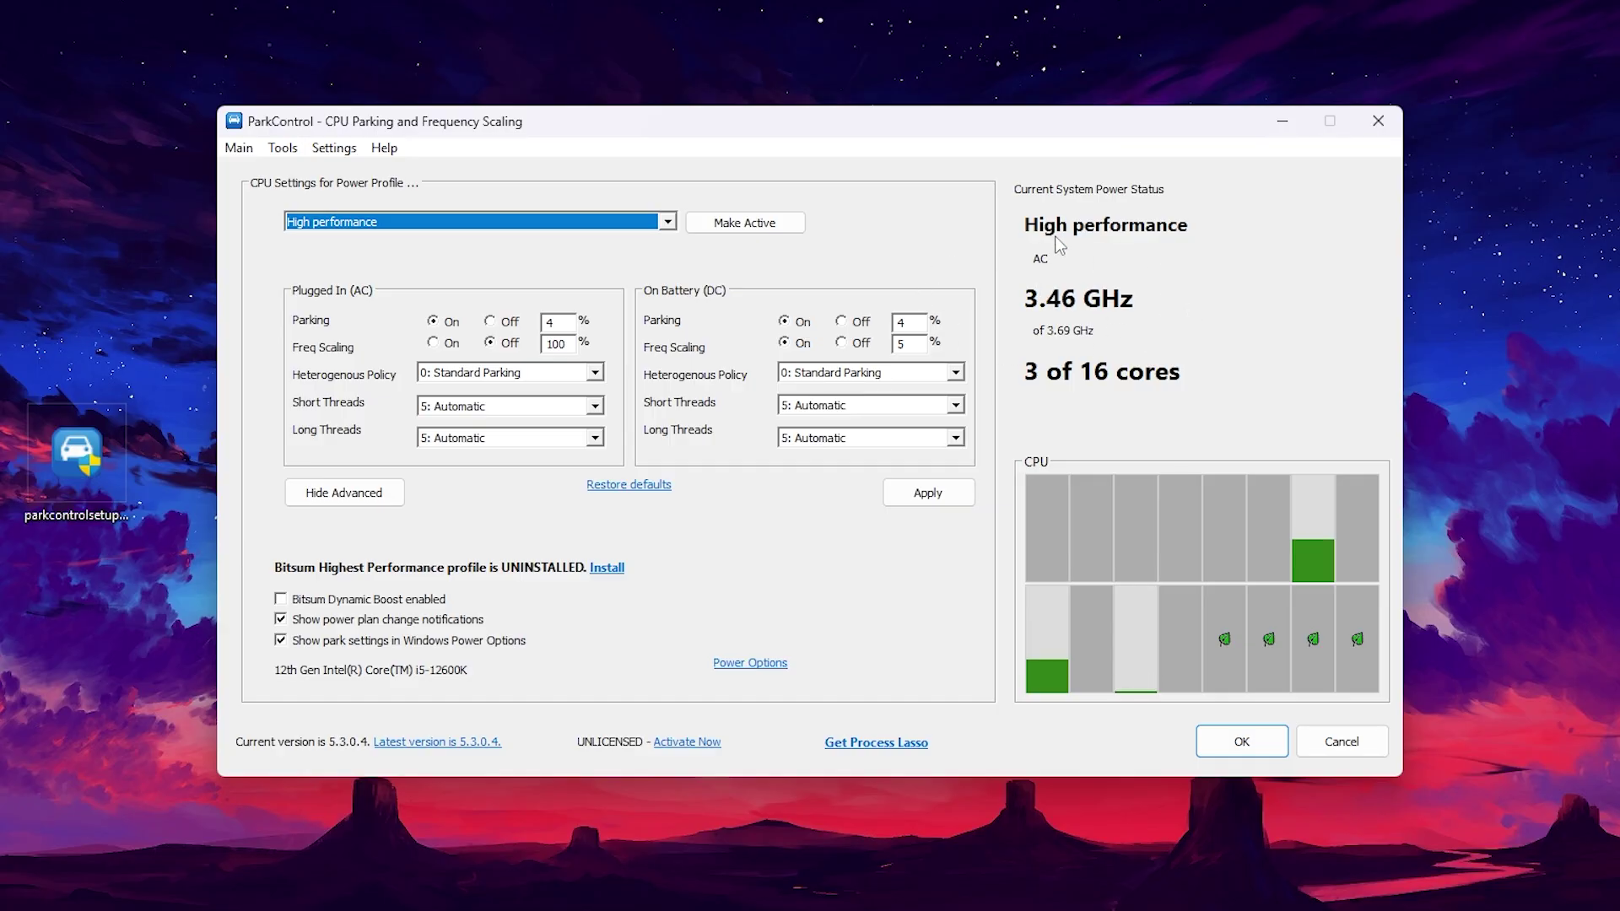
Step: Install the Bitsum Highest Performance power profile in ParkControl
{"action": "left_click", "coordinate": [668, 223]}
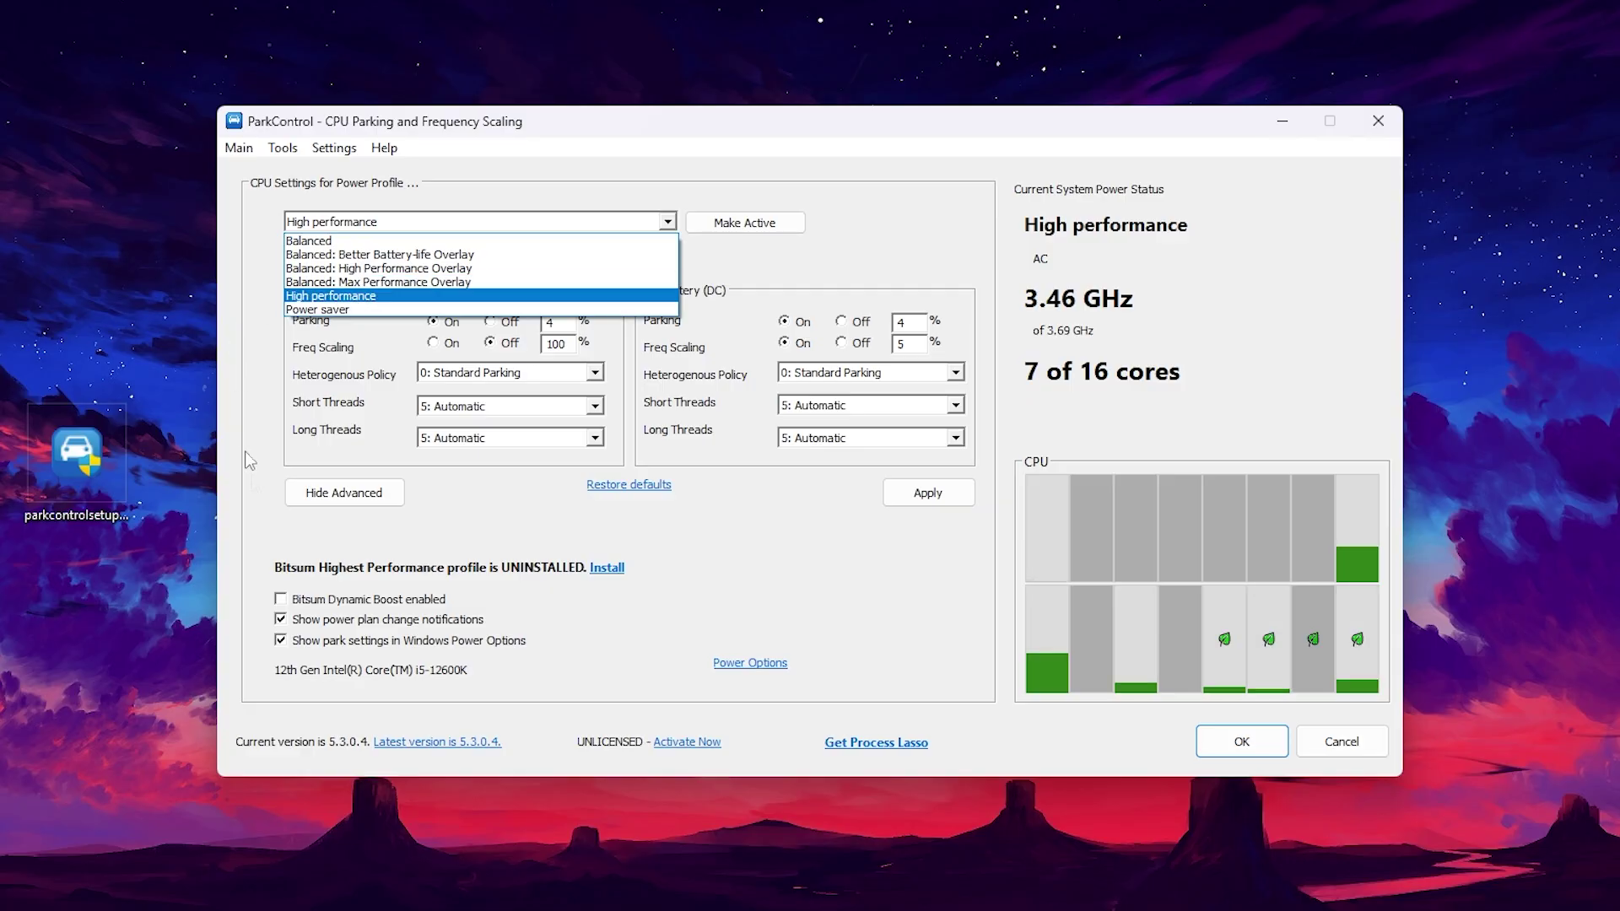
{"action": "left_click", "coordinate": [607, 576]}
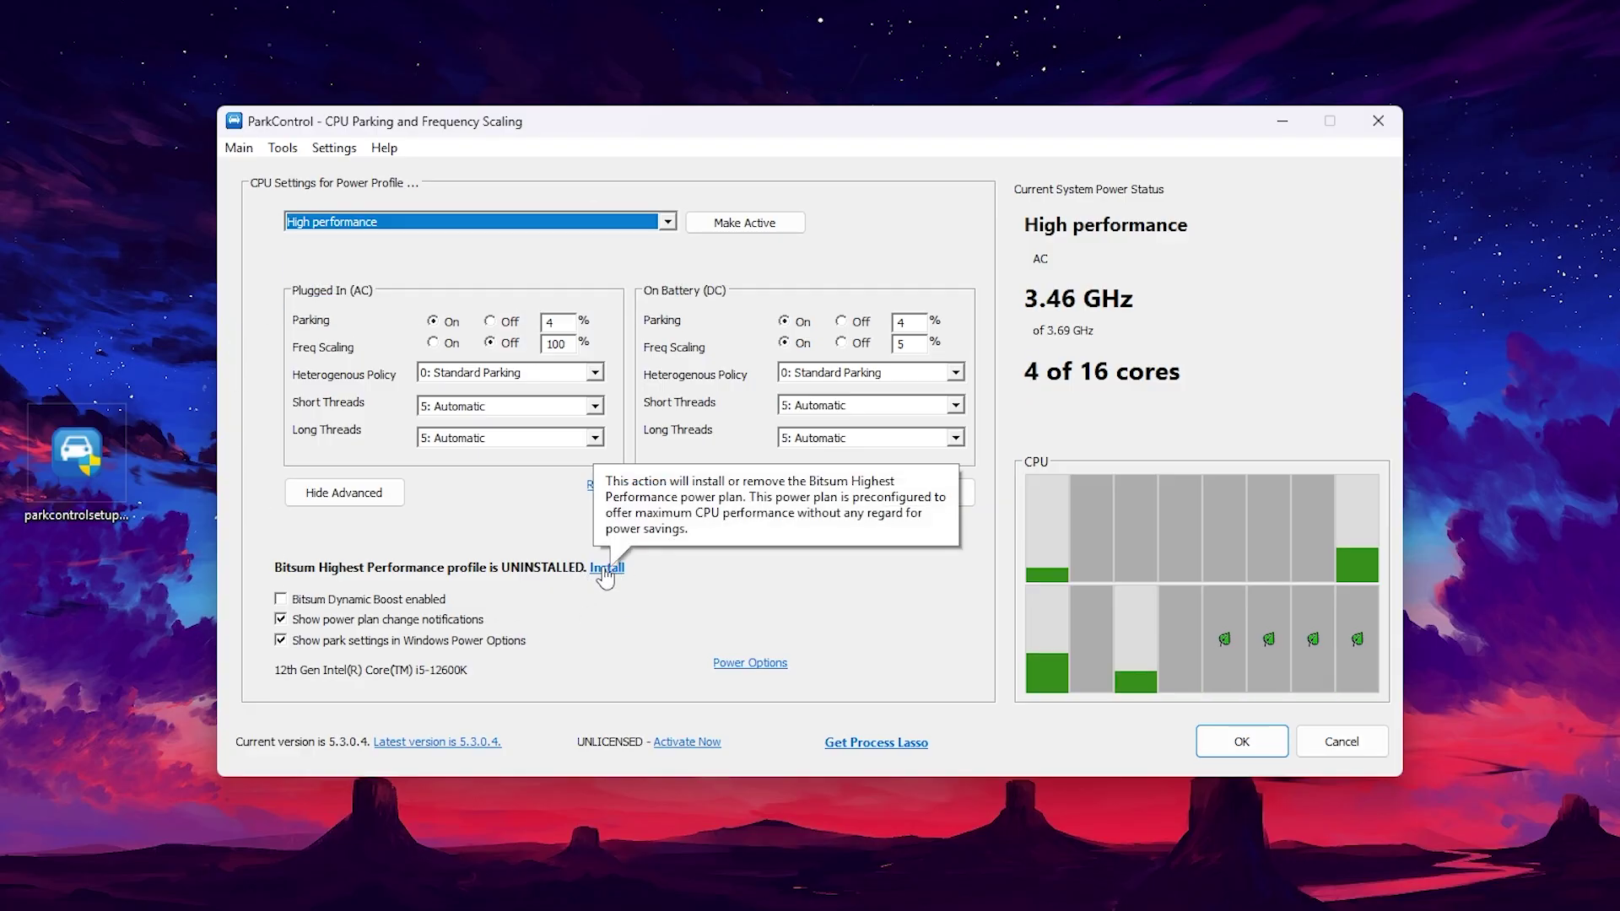
{"action": "left_click", "coordinate": [606, 570]}
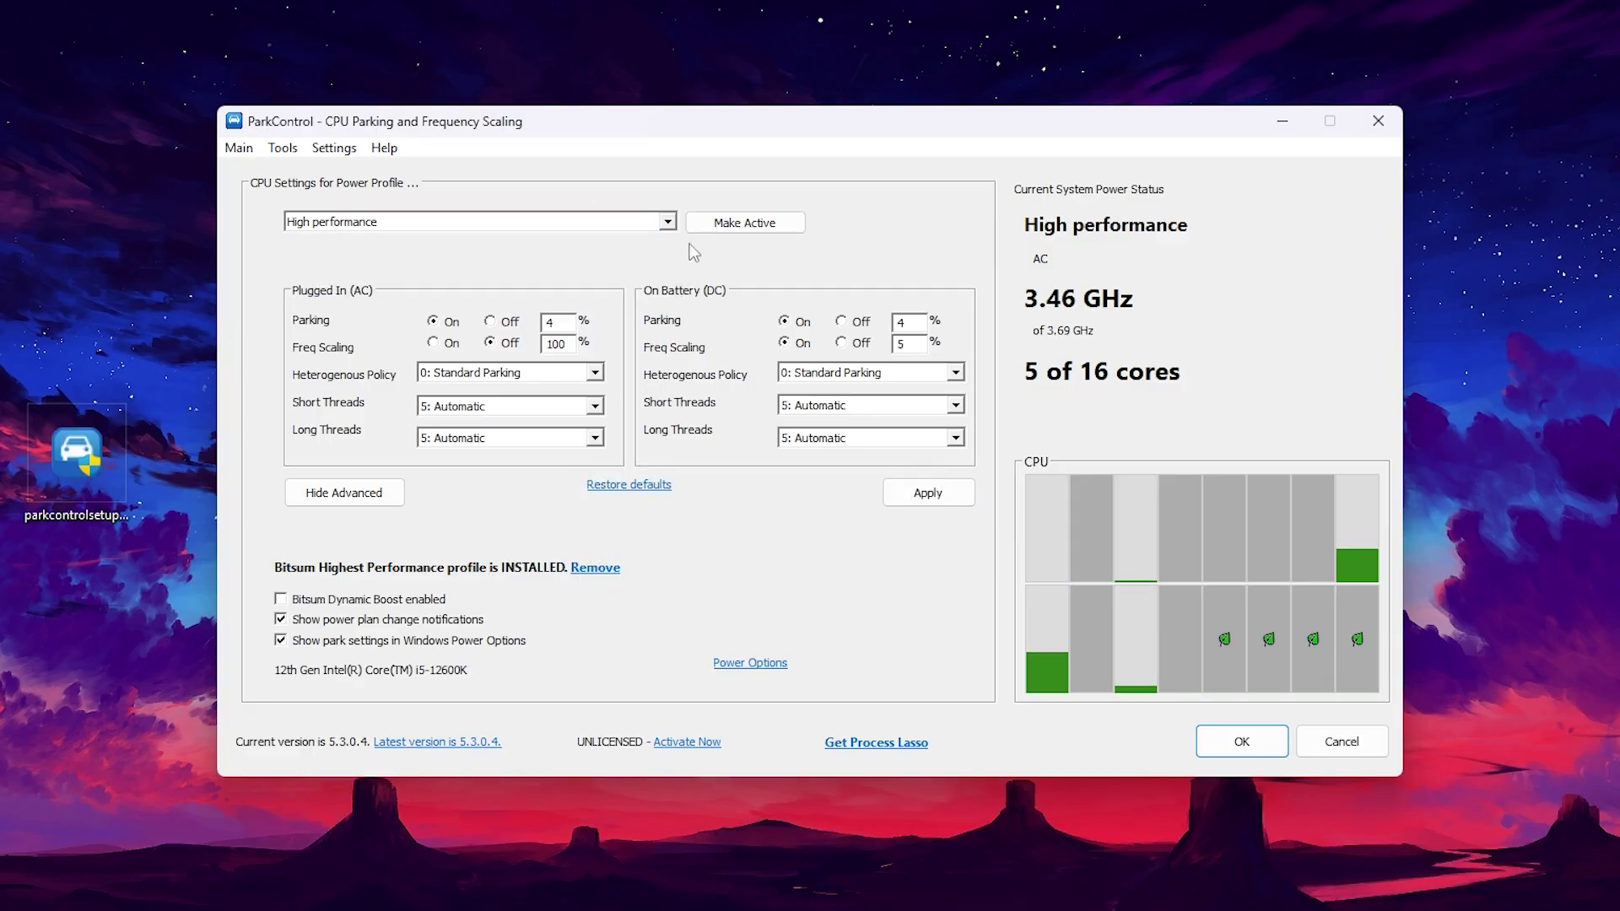
Step: Select the Bitsum Highest Performance power profile, make it active and confirm the ParkControl settings
{"action": "left_click", "coordinate": [668, 221]}
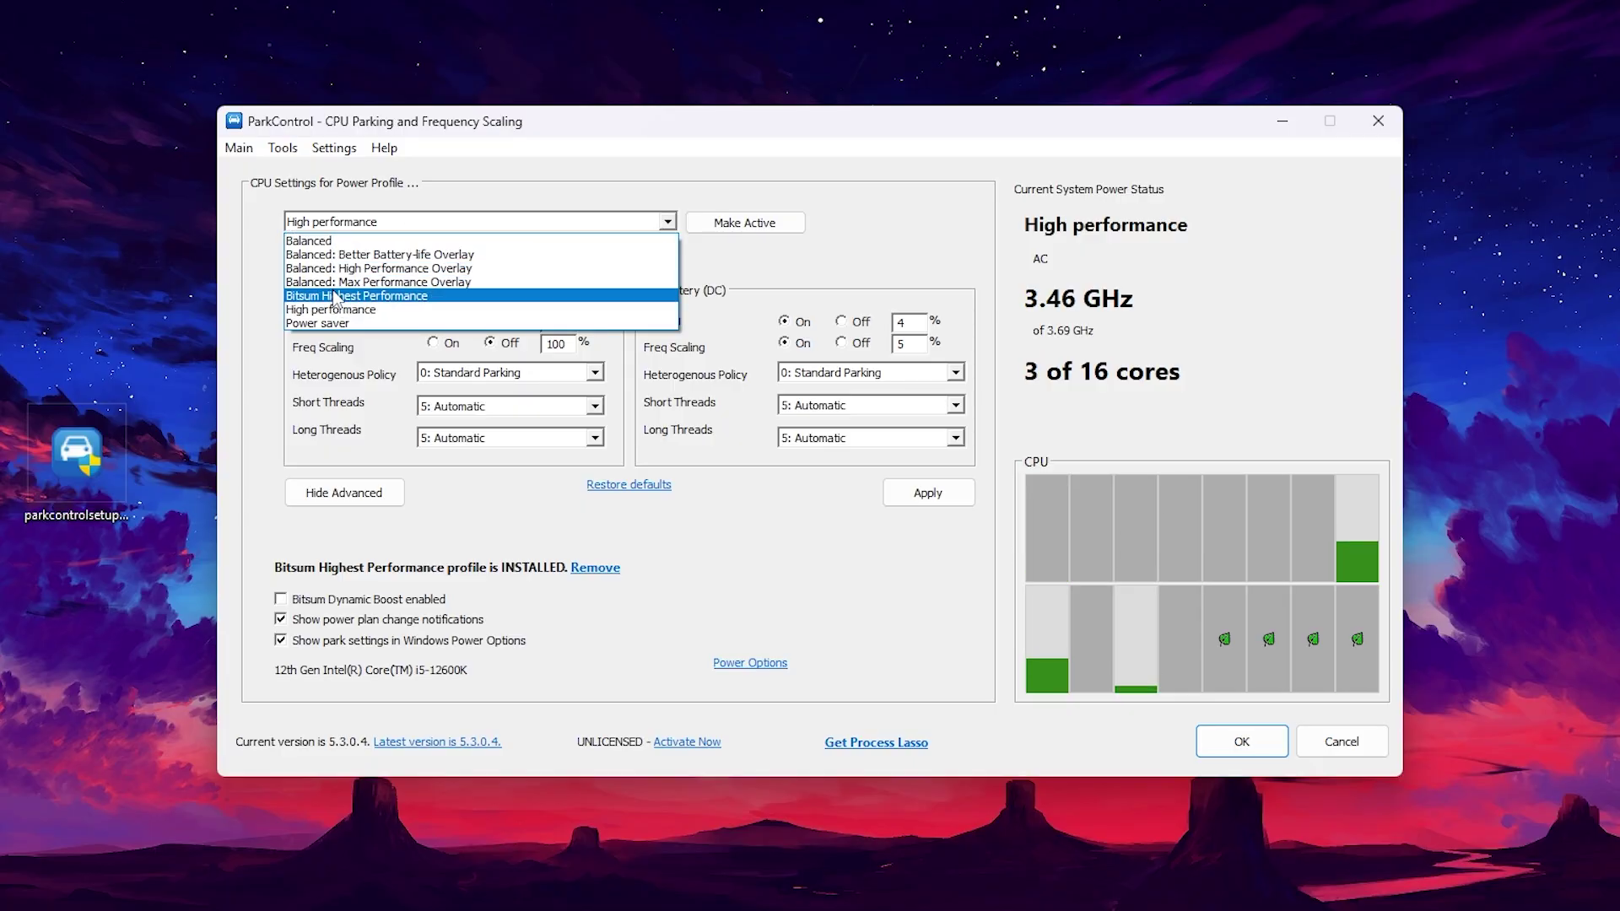
{"action": "left_click", "coordinate": [363, 297]}
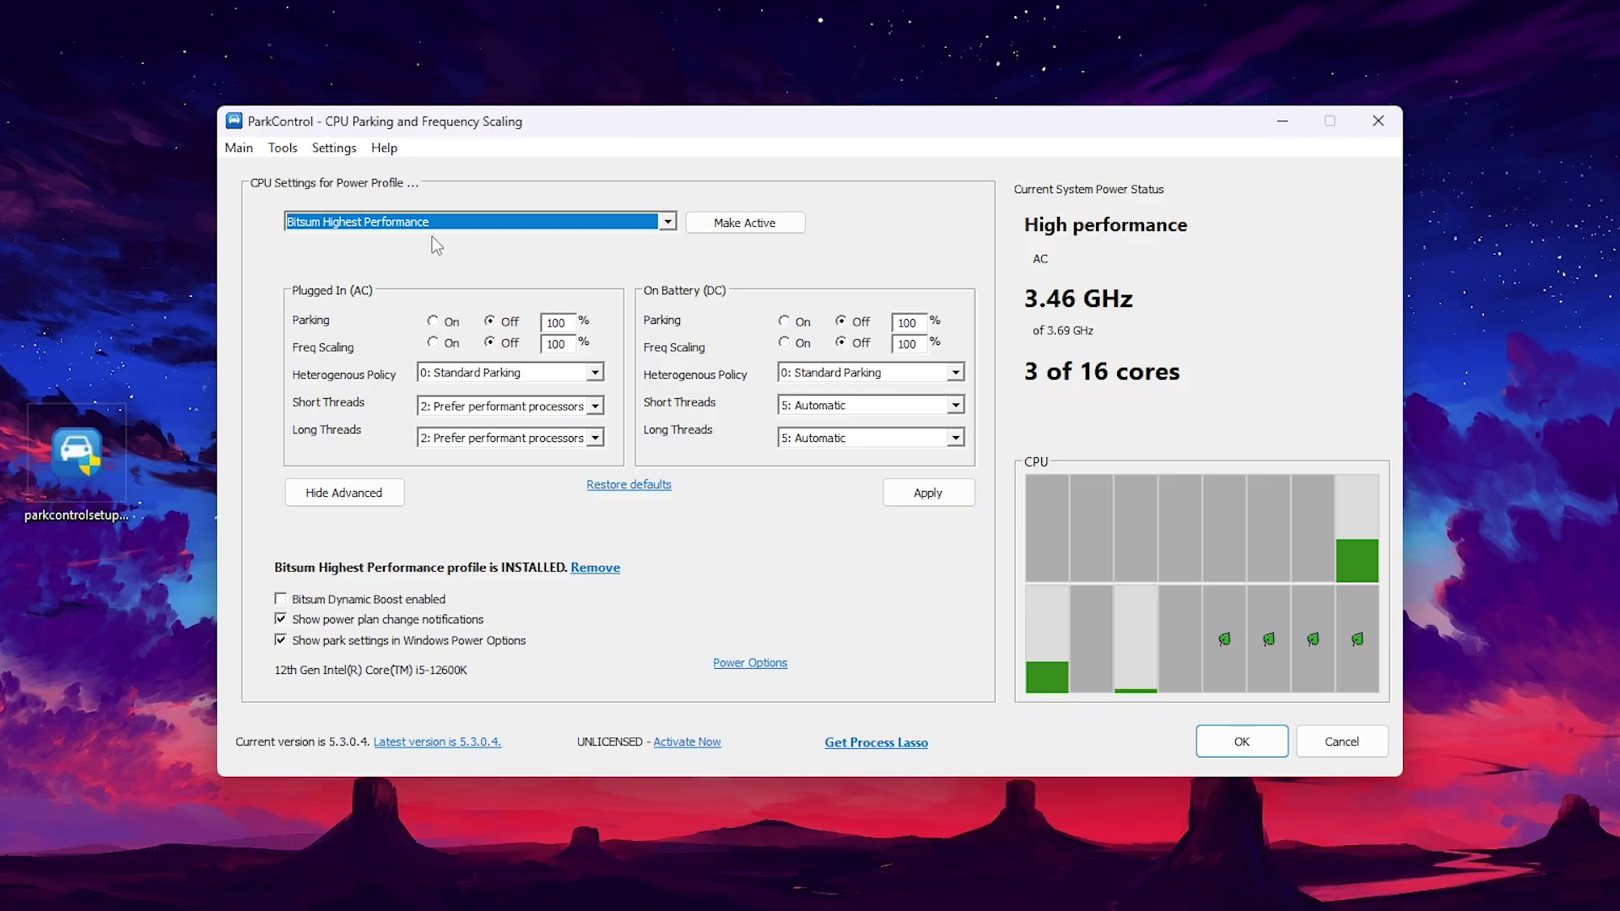
{"action": "left_click", "coordinate": [725, 228]}
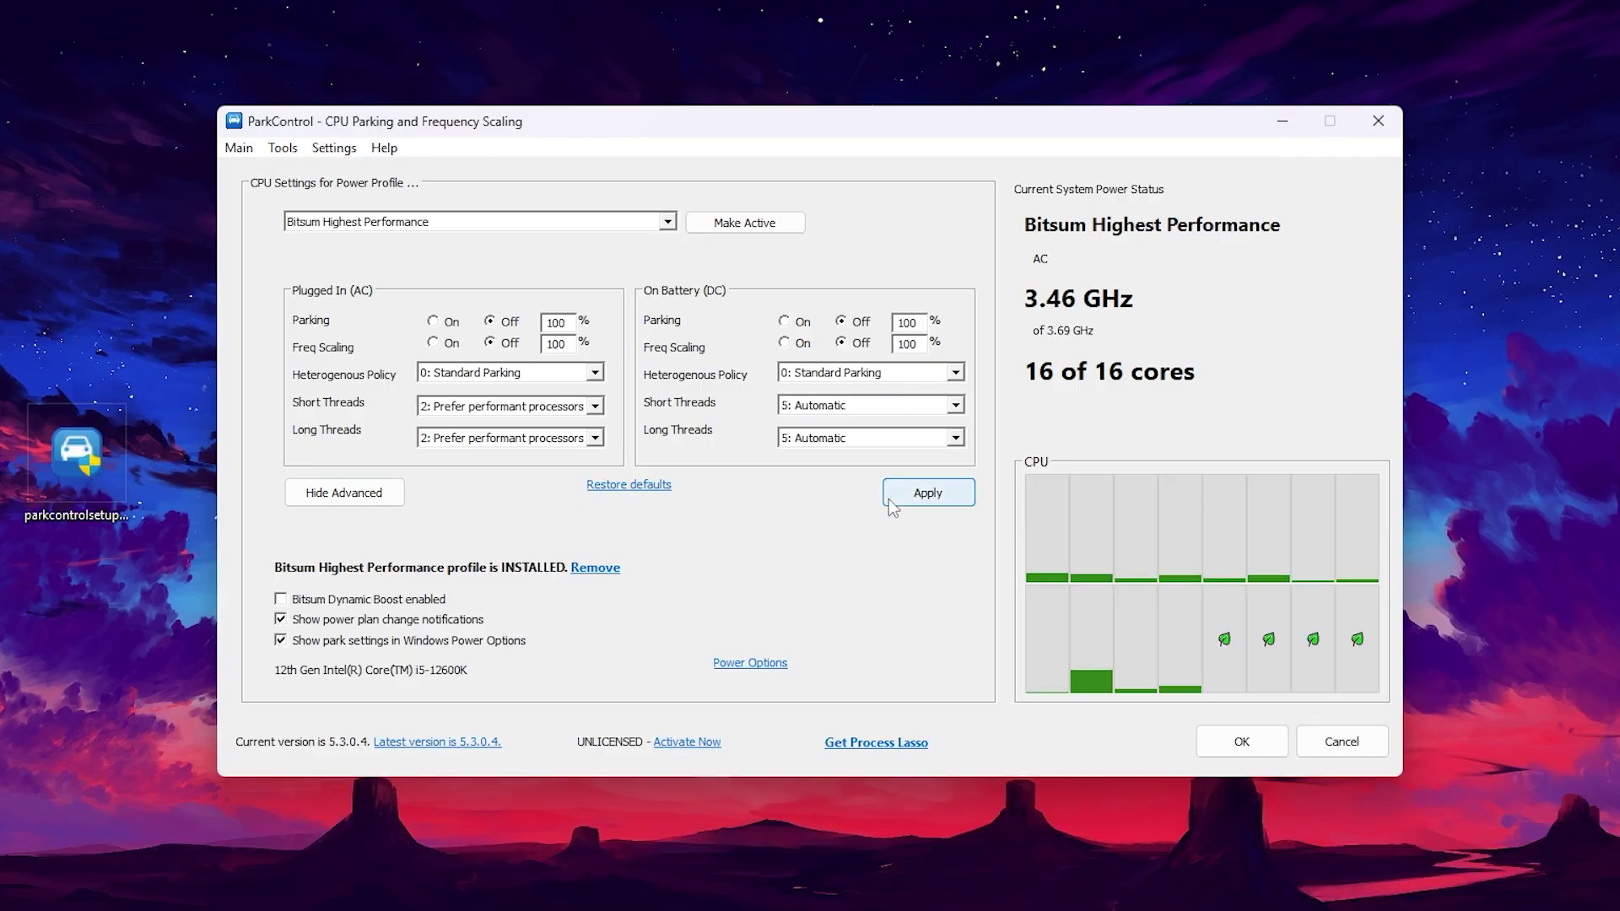
{"action": "left_click", "coordinate": [1239, 745]}
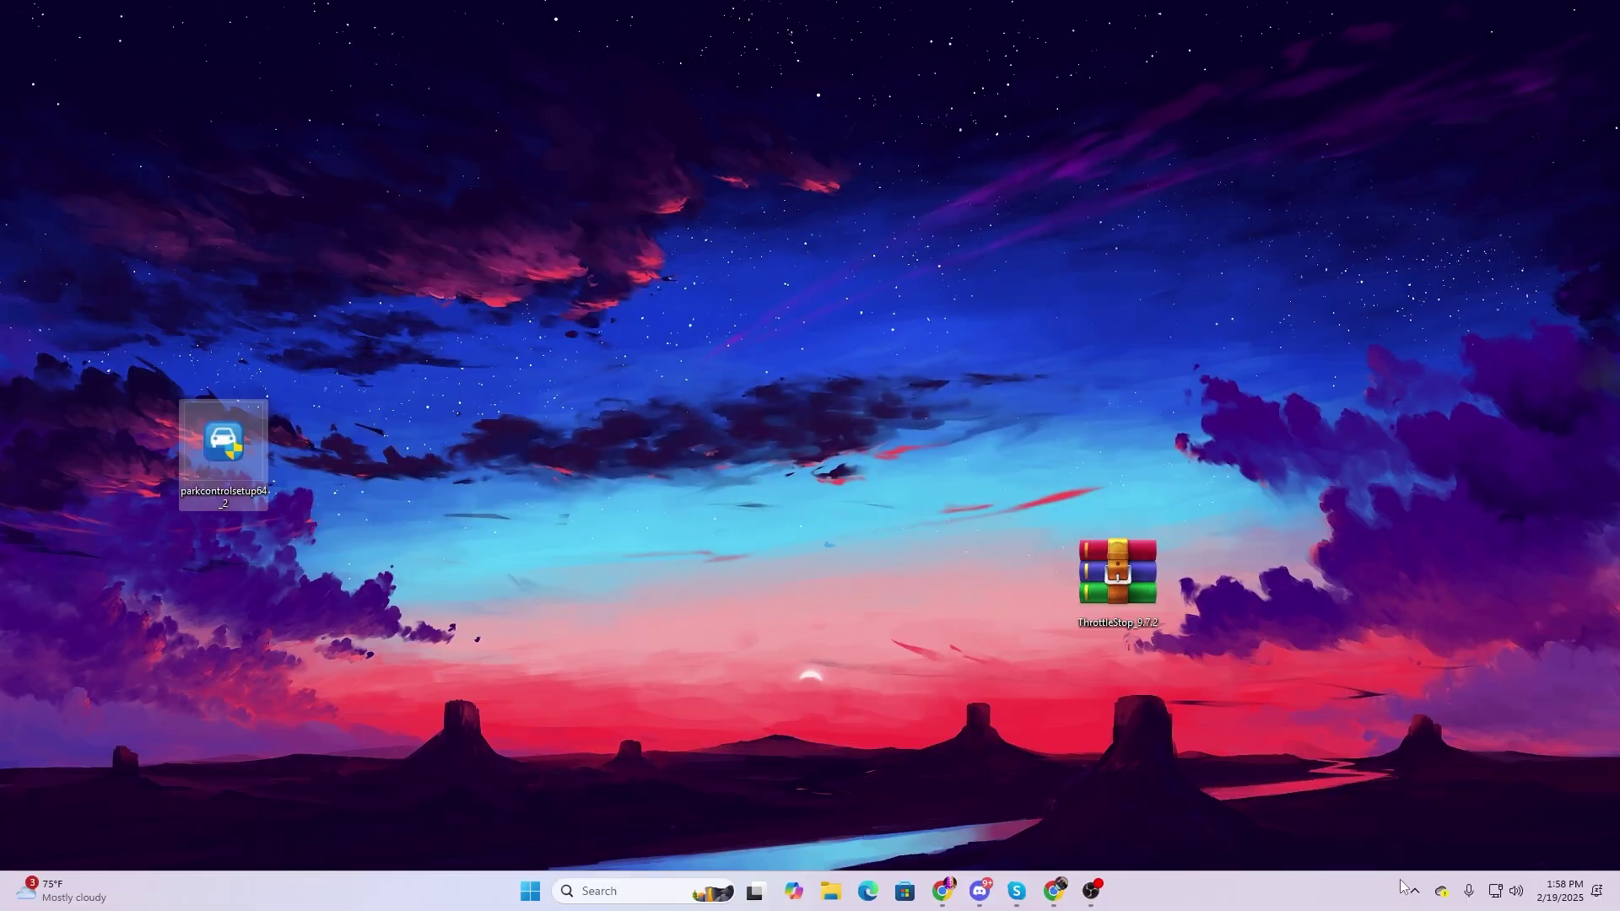
Step: Check ParkControl's status among the hidden system tray icons
{"action": "left_click", "coordinate": [1415, 890]}
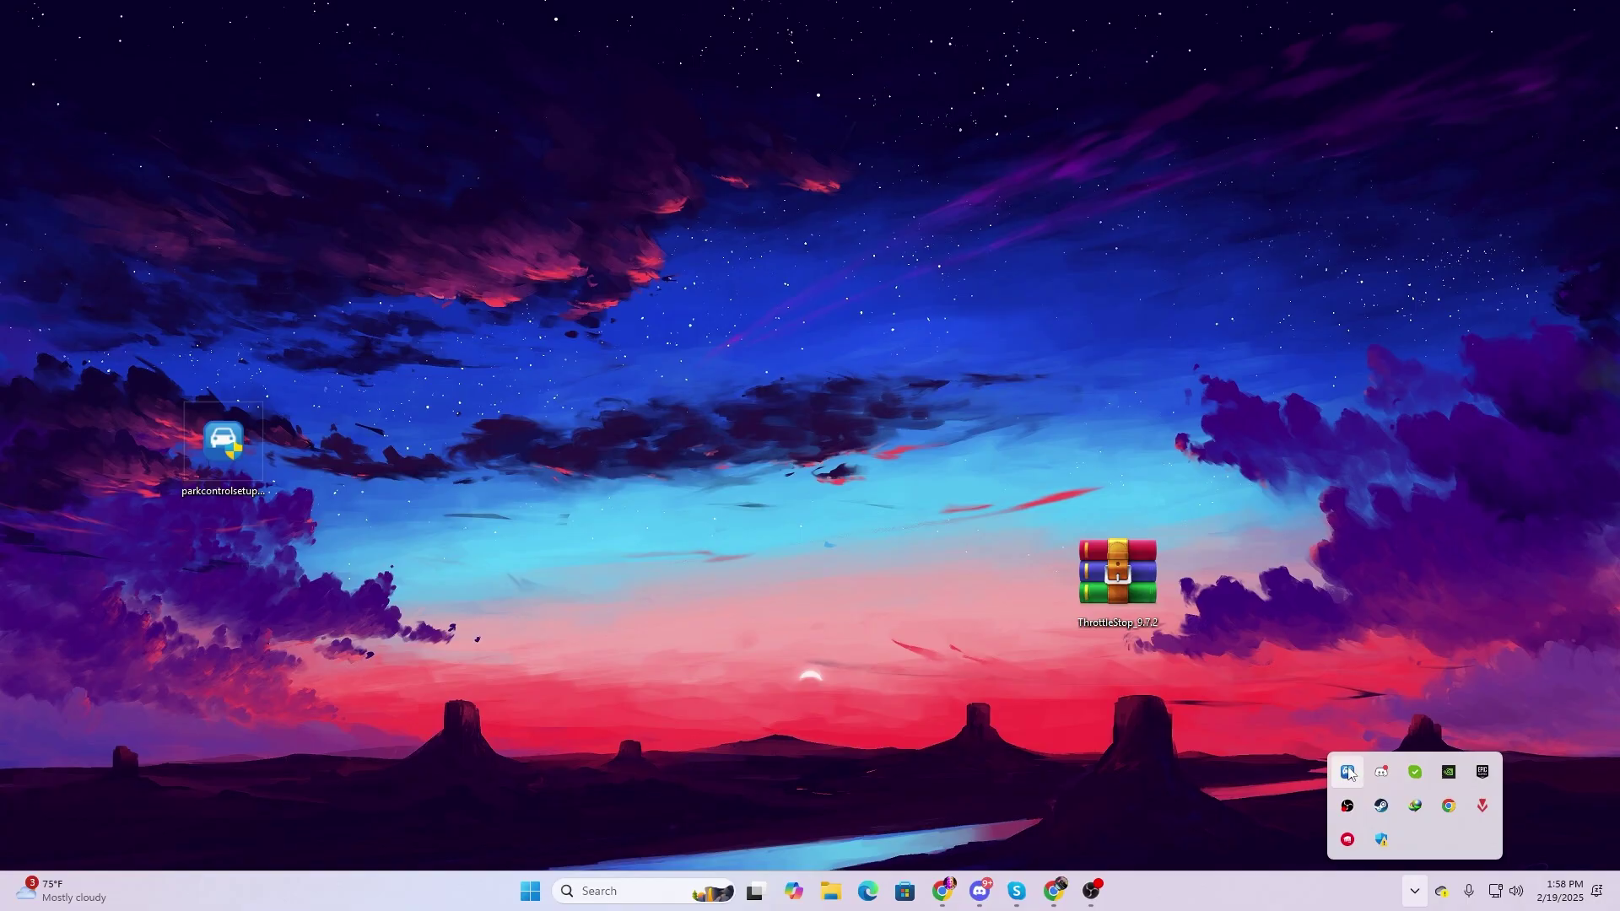
{"action": "mouse_move", "coordinate": [1348, 774]}
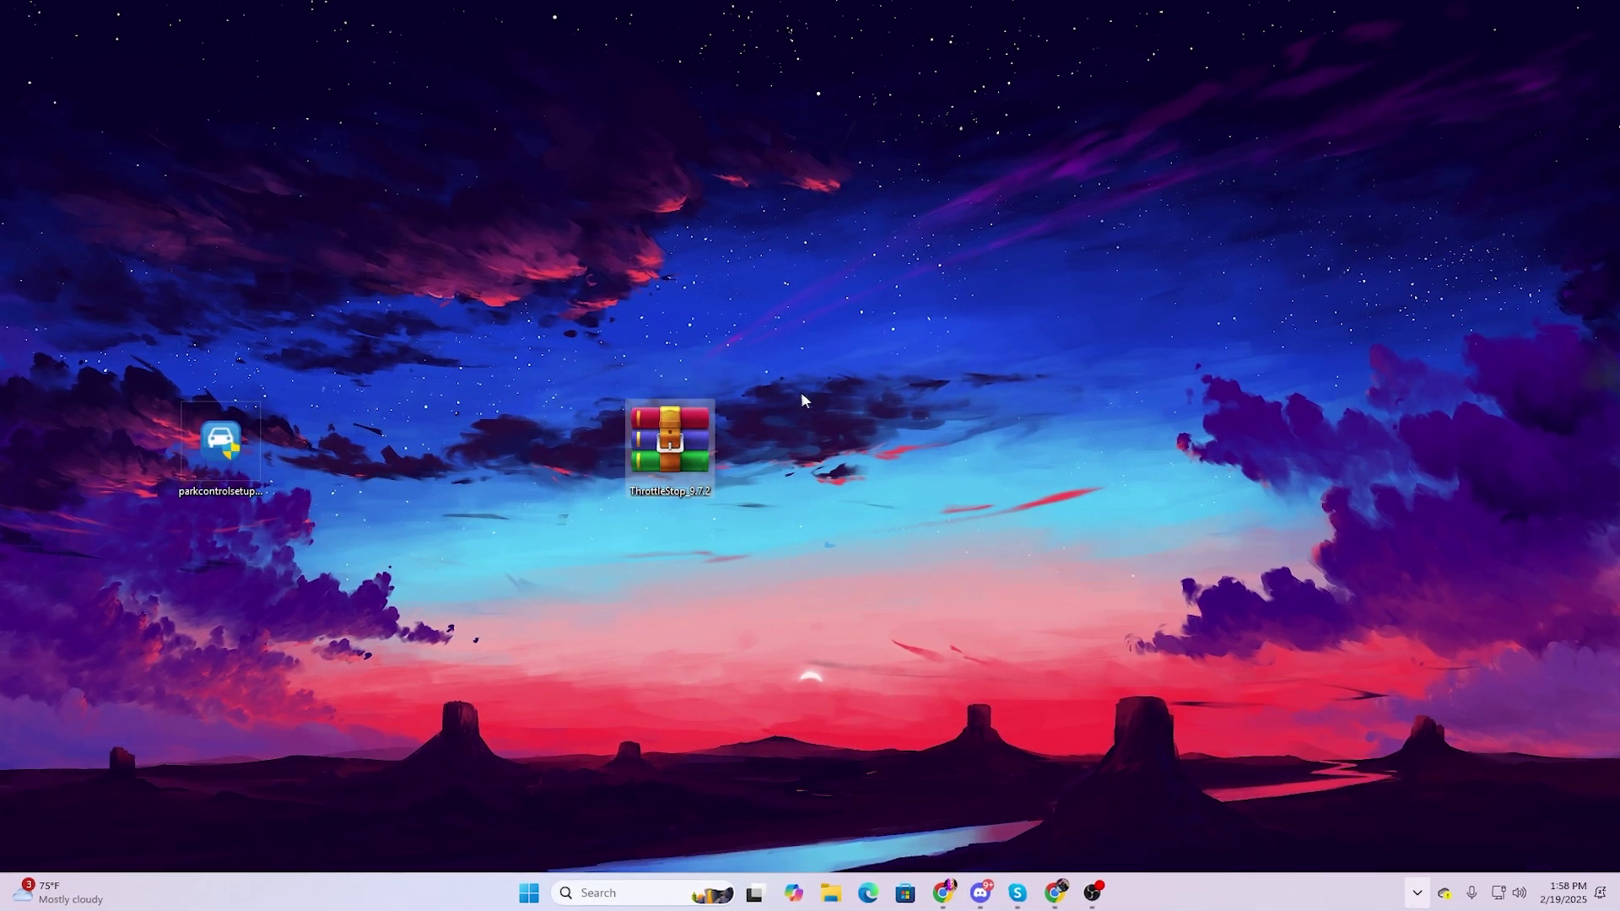
Step: Extract ThrottleStop.exe from the ThrottleStop_9.7.2 archive to the desktop and launch it
{"action": "left_click_drag", "start_coordinate": [485, 356], "coordinate": [887, 555]}
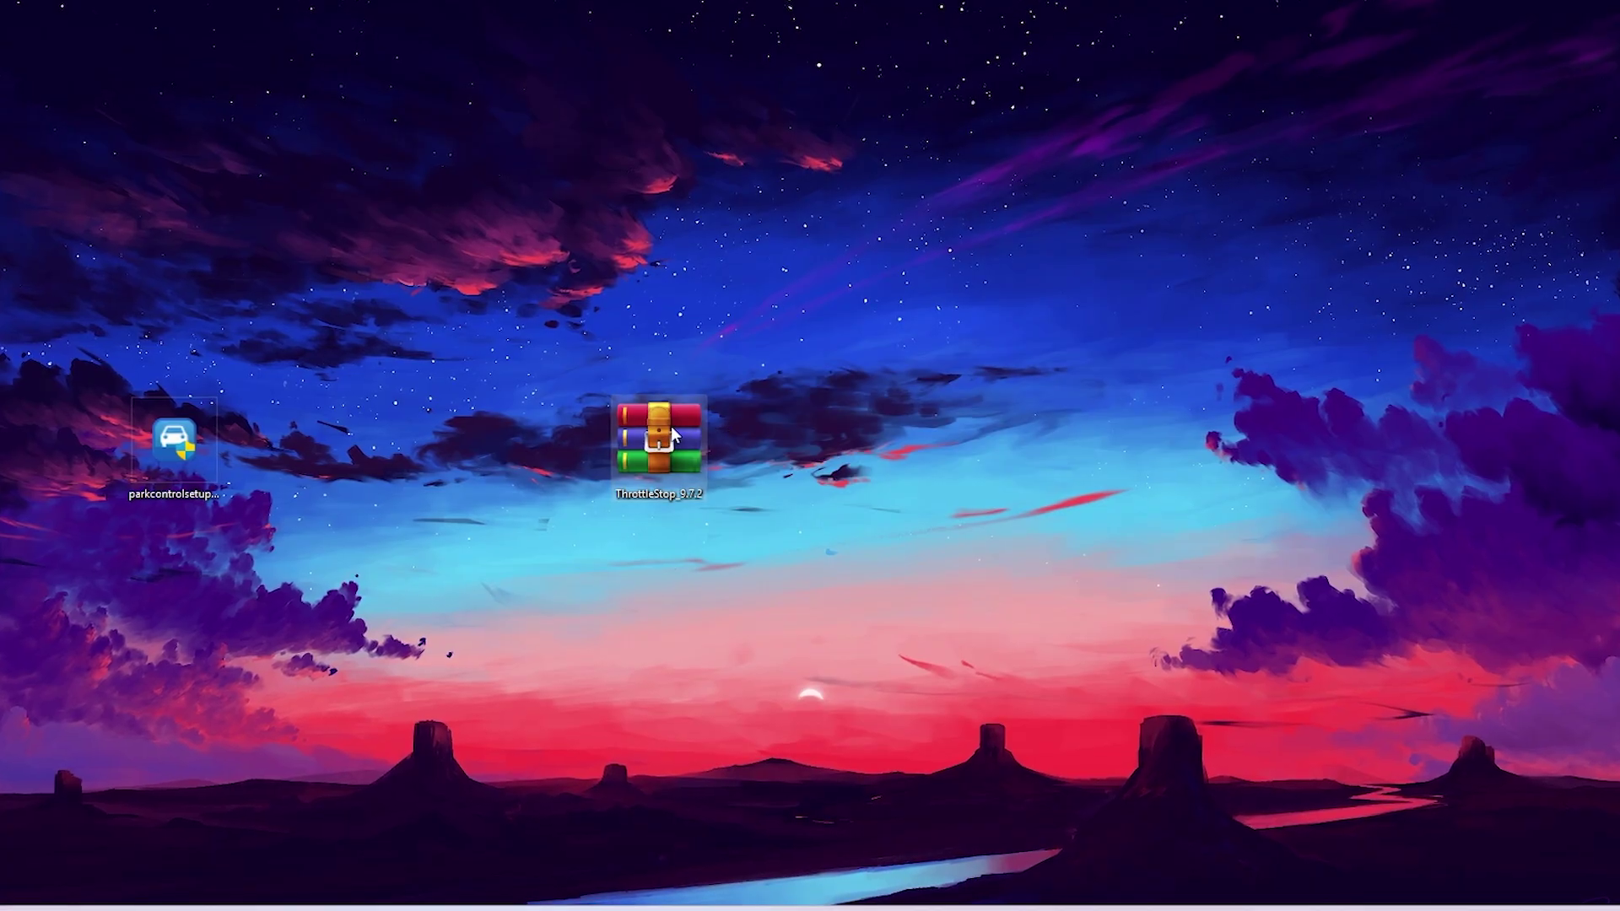
{"action": "double_click", "coordinate": [622, 453]}
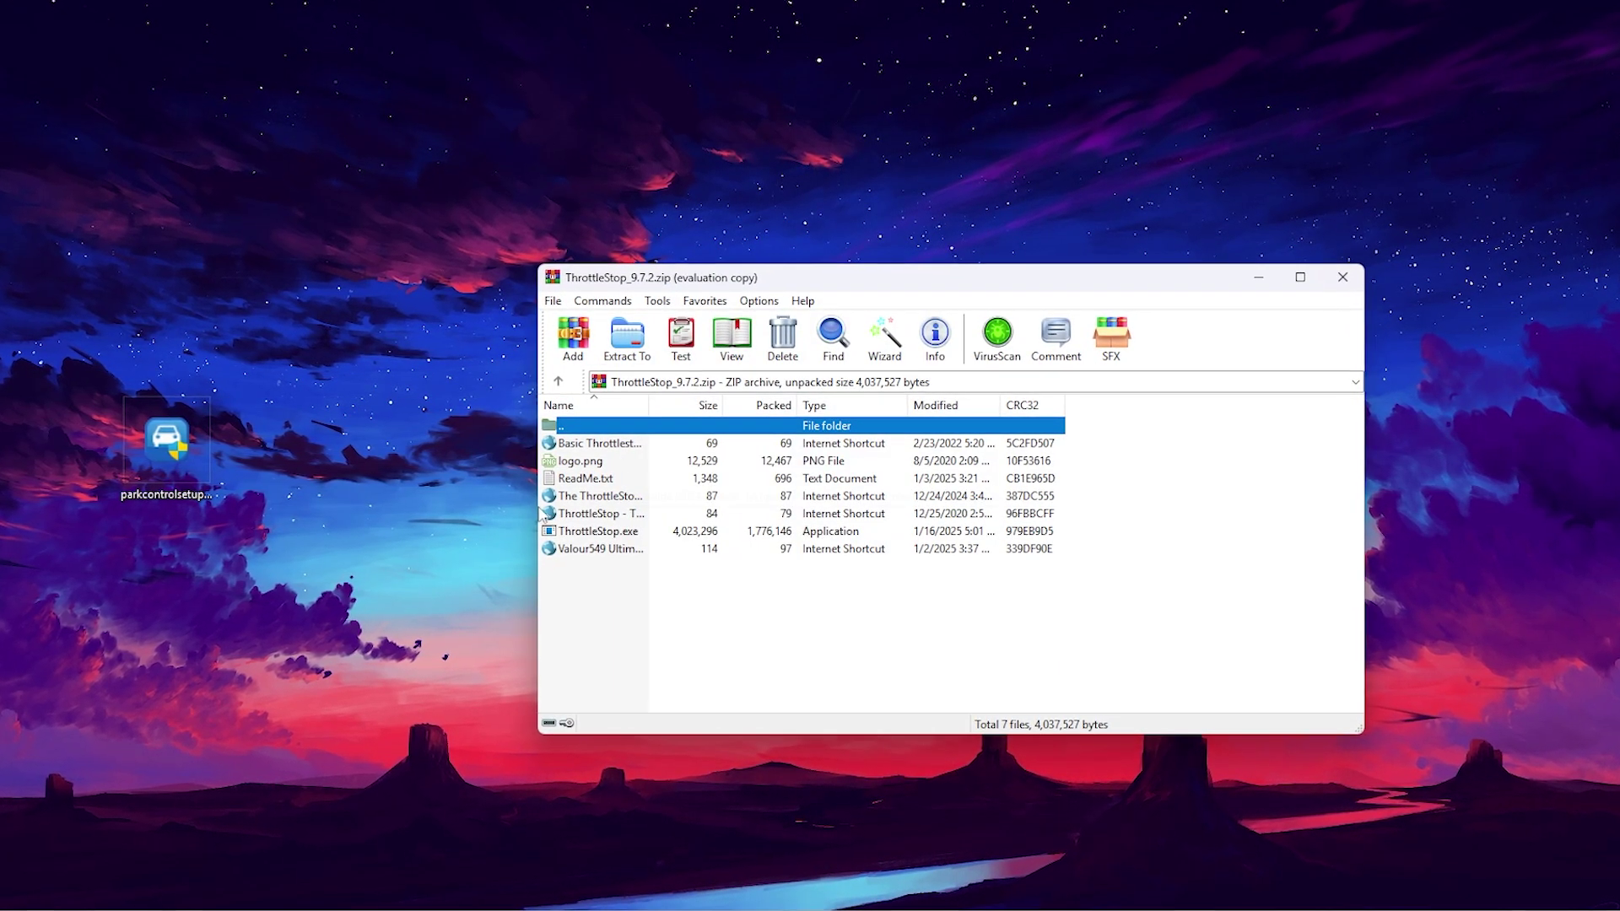
{"action": "left_click_drag", "start_coordinate": [592, 532], "coordinate": [452, 380]}
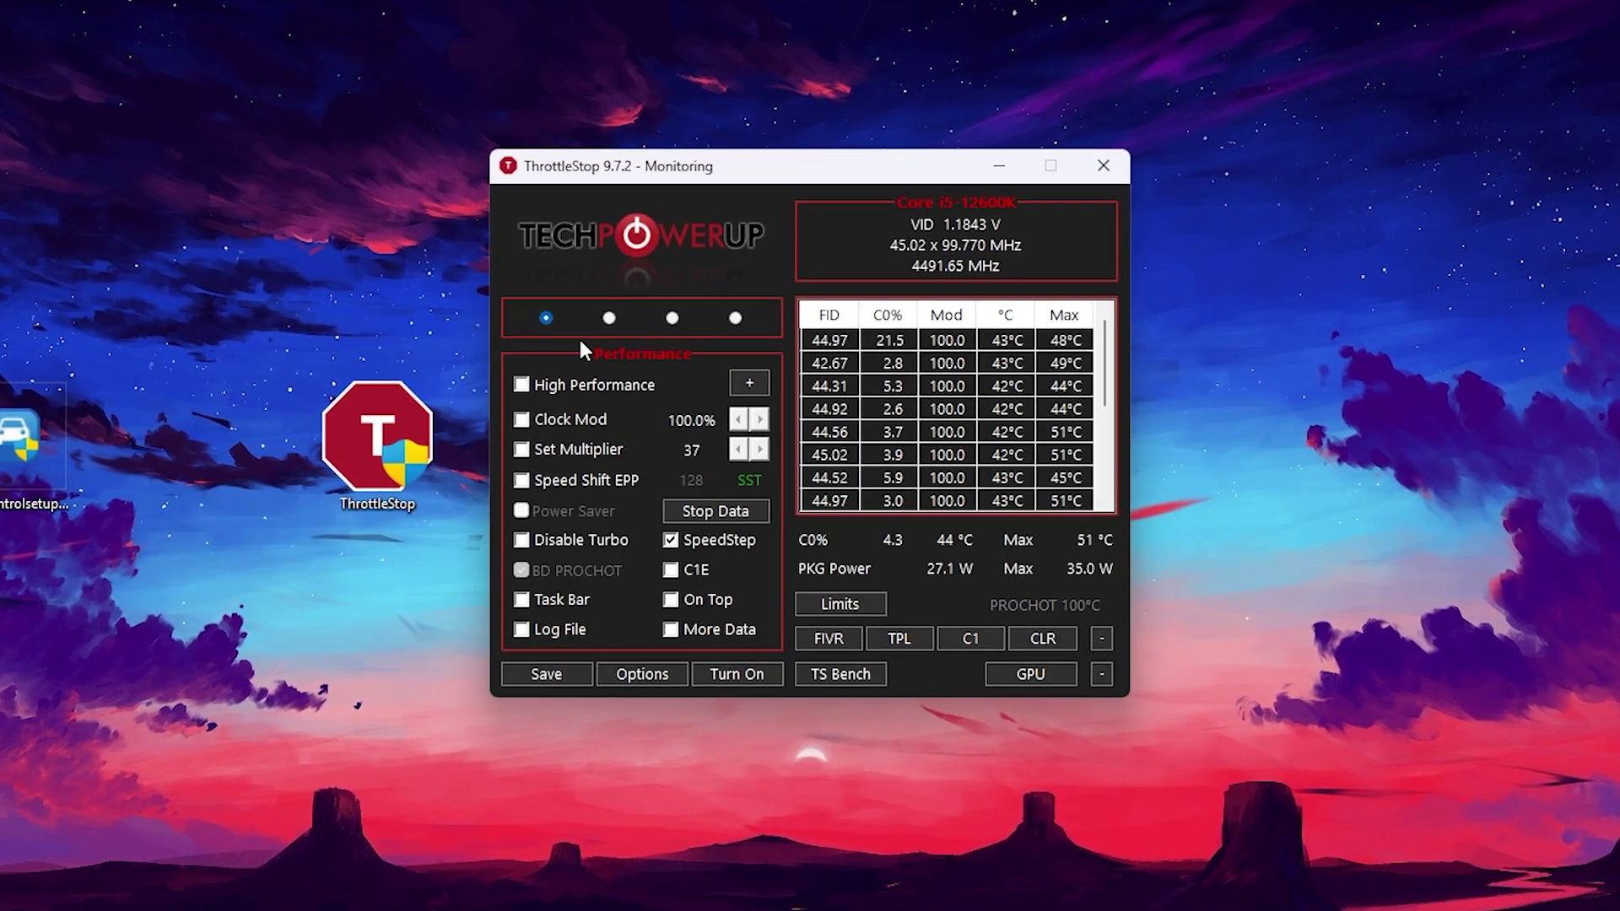
Step: Switch ThrottleStop to the Game profile and enable Speed Shift EPP
{"action": "left_click", "coordinate": [672, 318]}
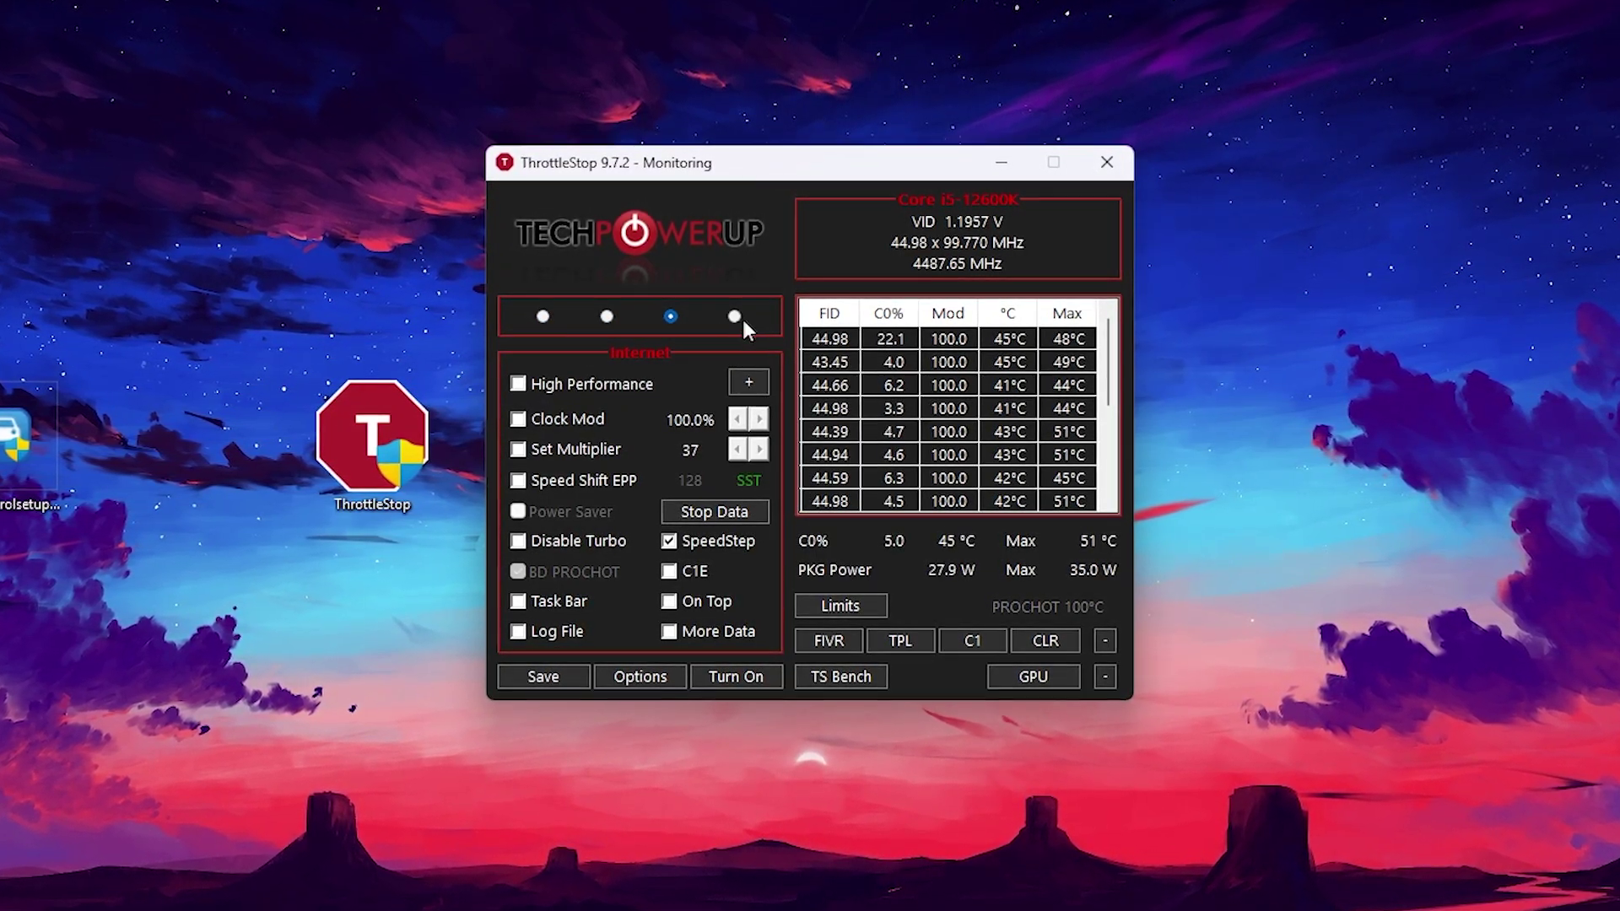
{"action": "left_click", "coordinate": [734, 315]}
{"action": "left_click", "coordinate": [605, 316]}
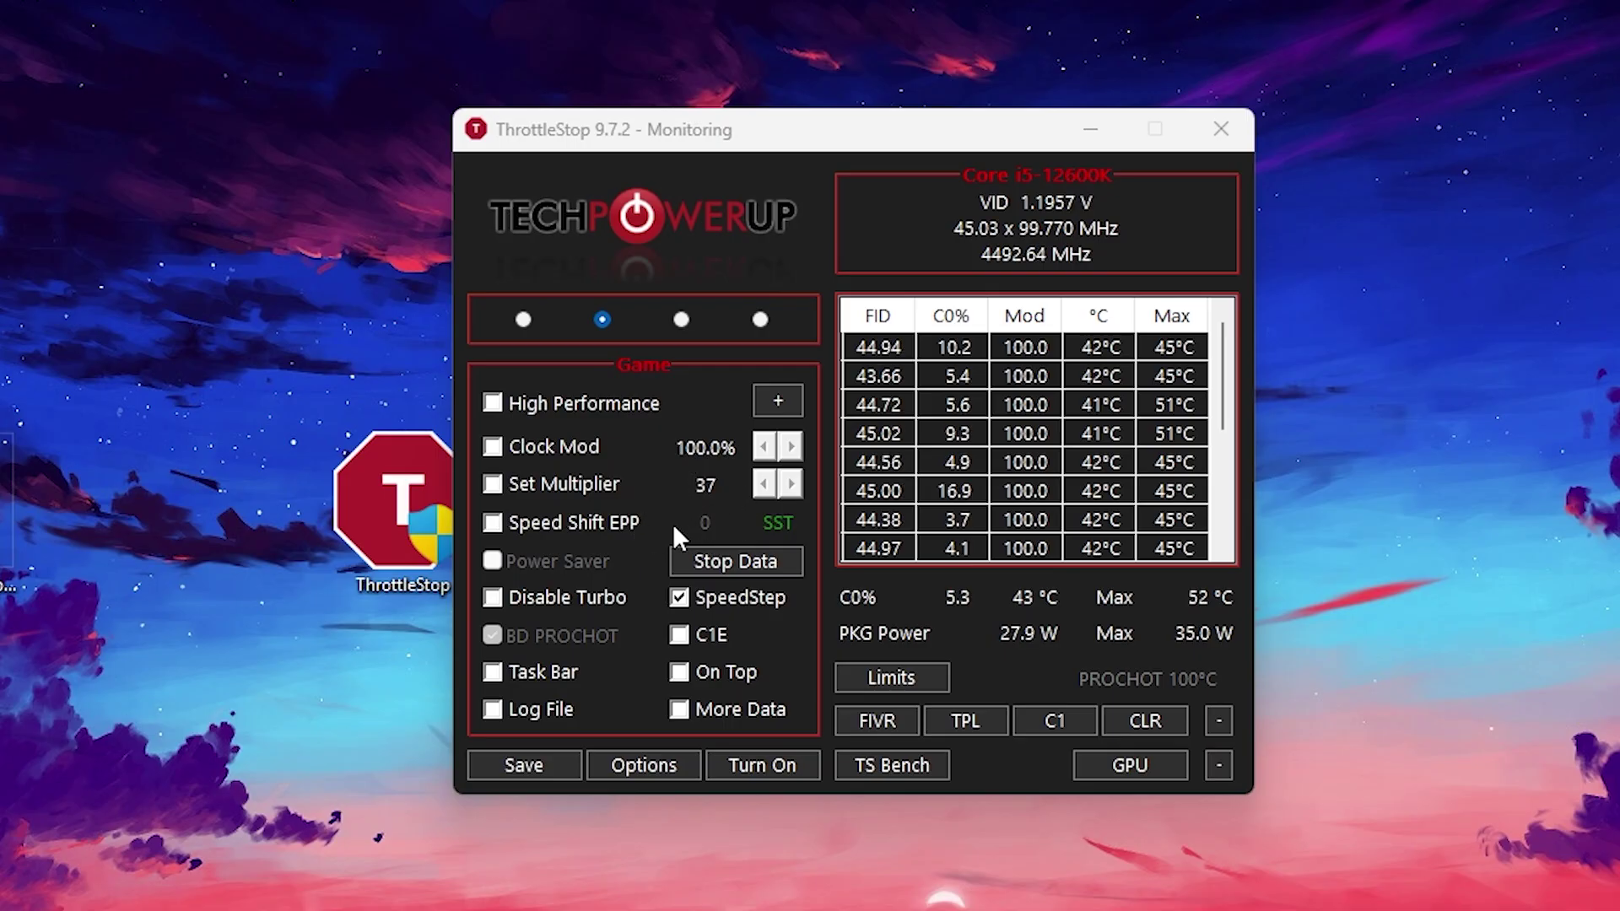
{"action": "left_click", "coordinate": [493, 524]}
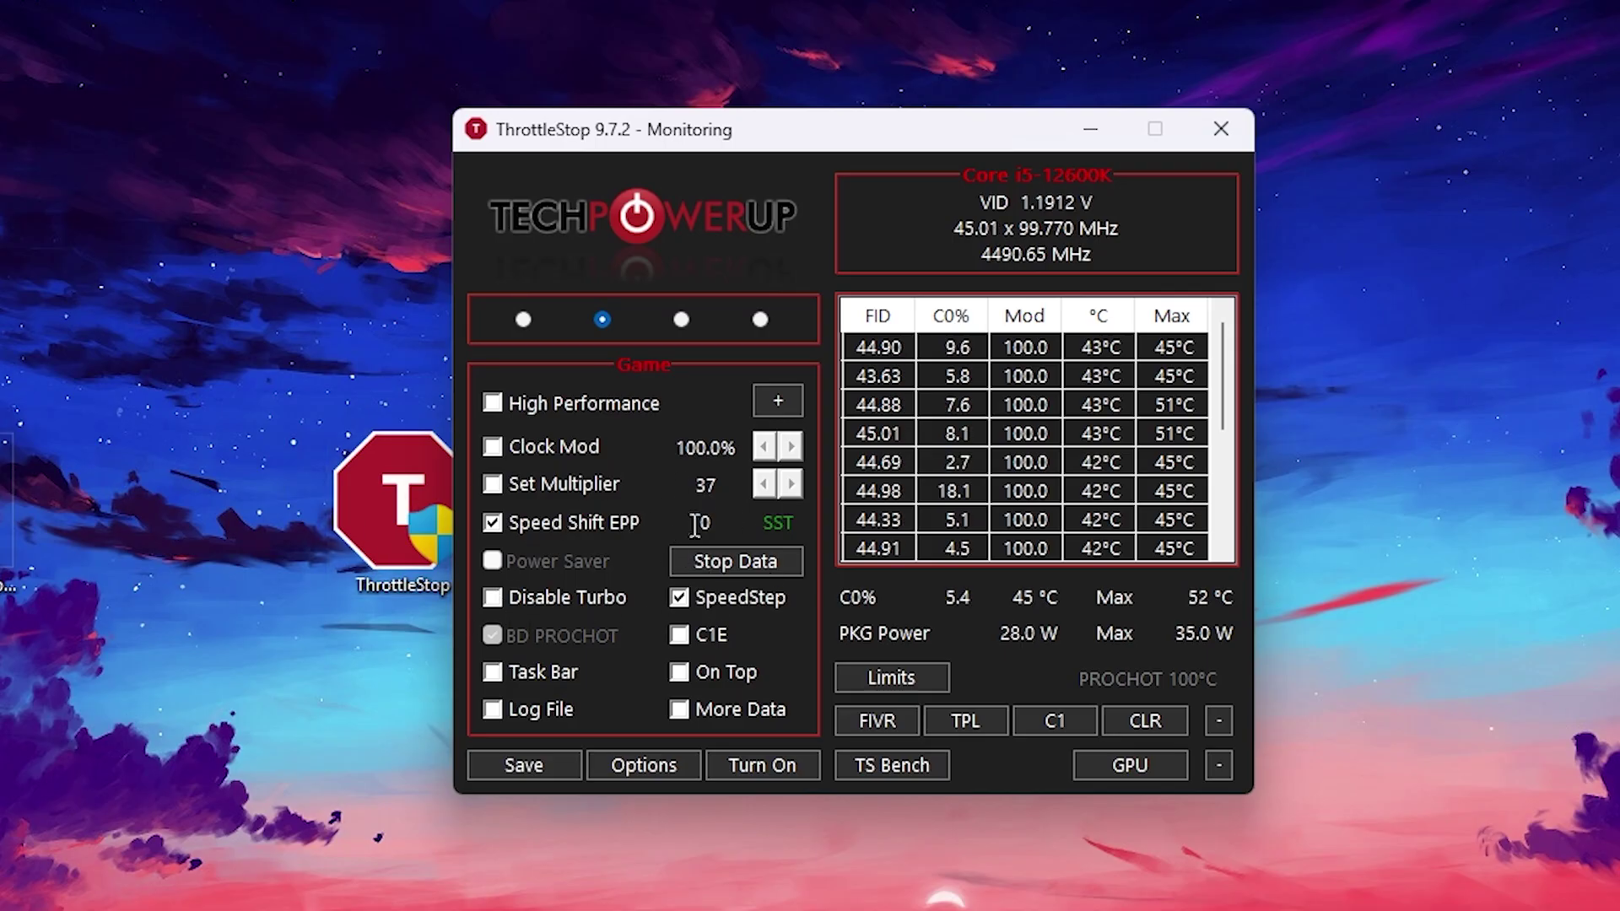
Step: Review the Turbo Power Limits settings in ThrottleStop and close them with confirmation
{"action": "left_click", "coordinate": [965, 724]}
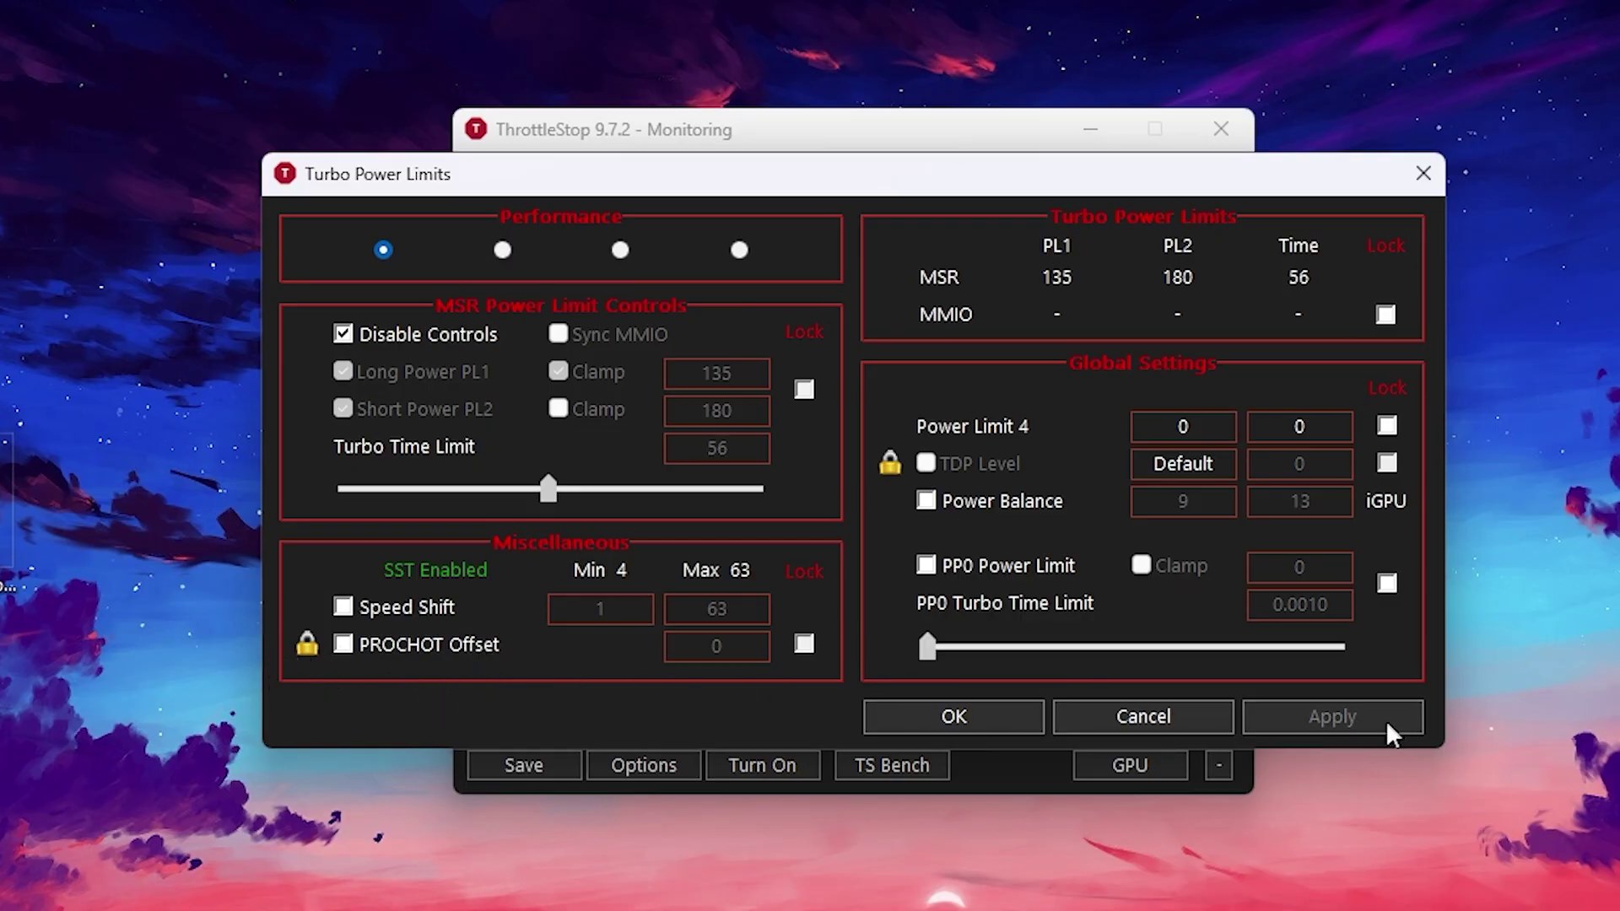
{"action": "left_click", "coordinate": [935, 715]}
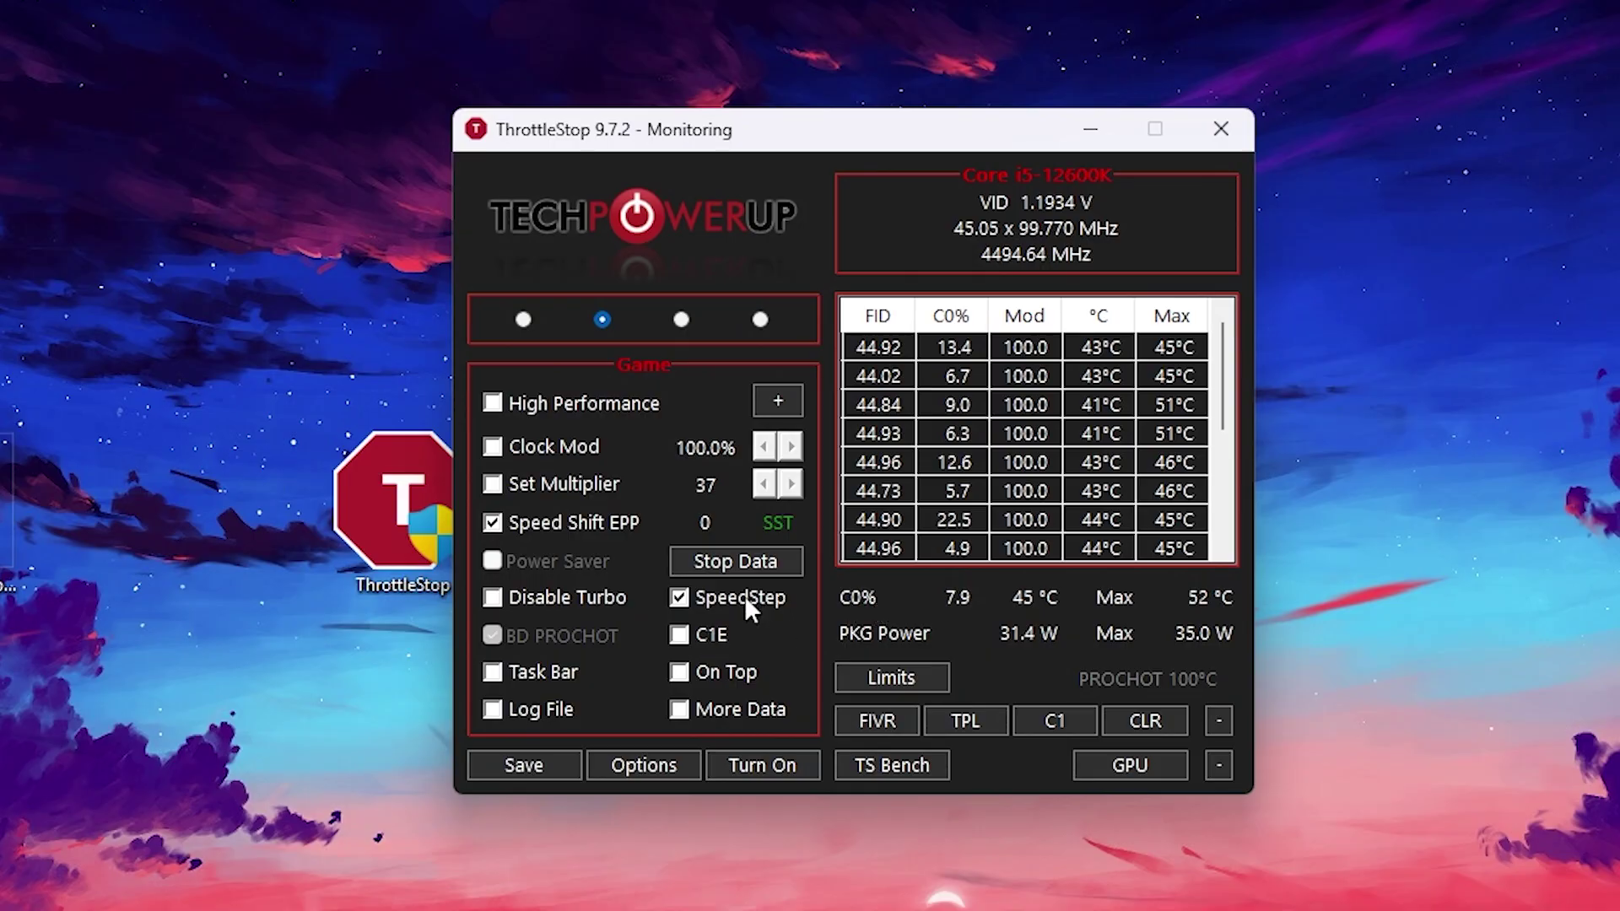
Step: Turn on ThrottleStop, save its settings and close the window
{"action": "left_click", "coordinate": [751, 762]}
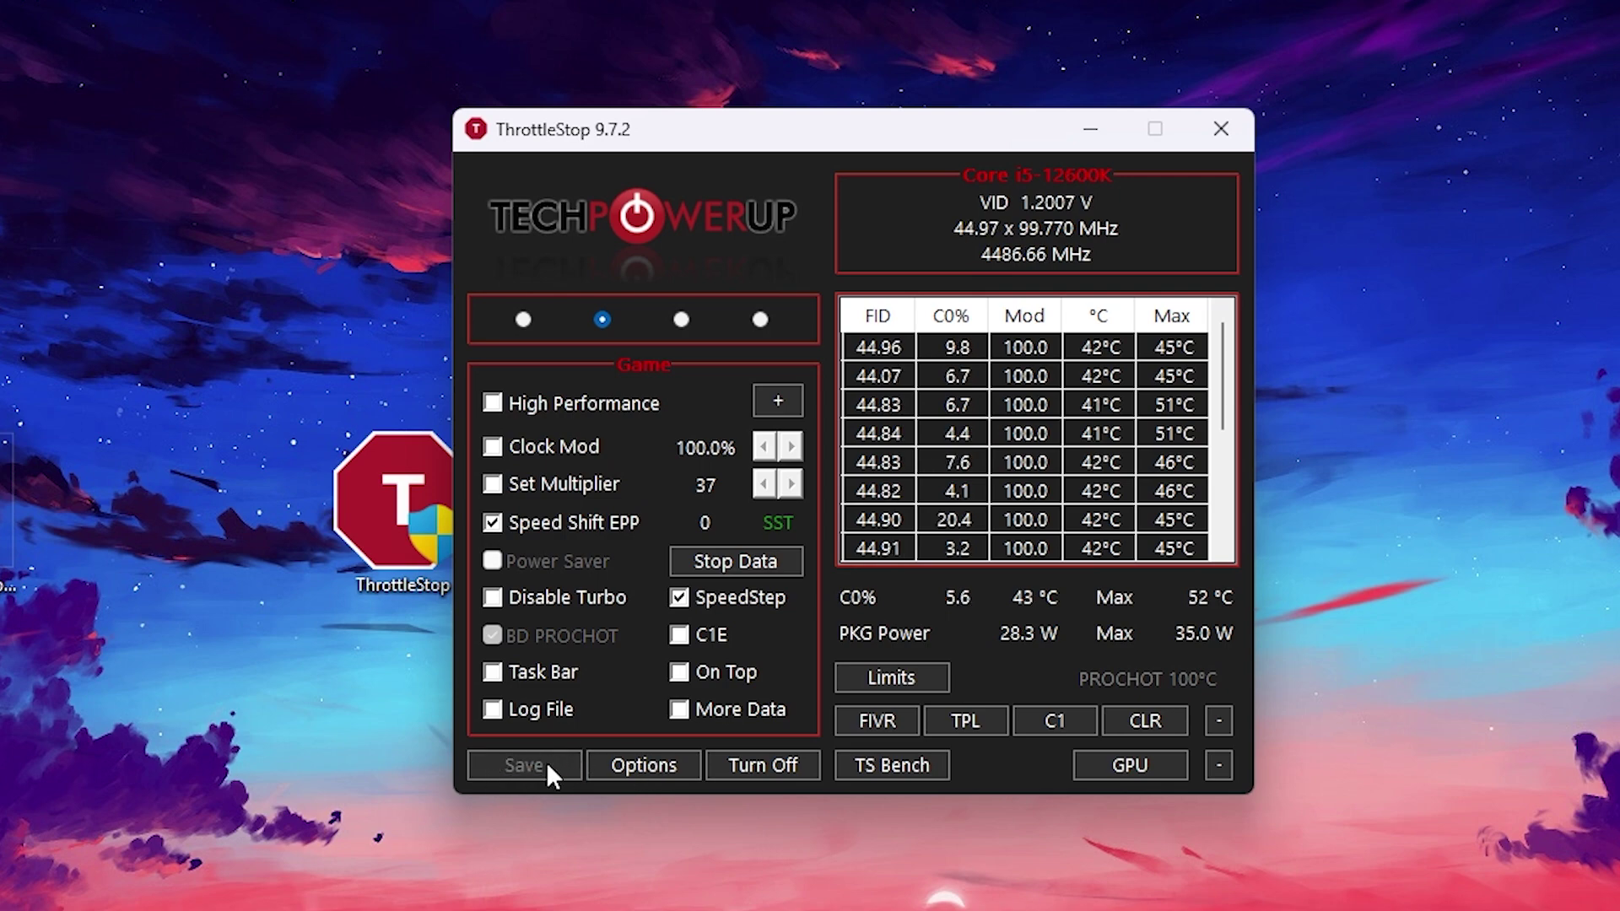
{"action": "left_click", "coordinate": [1214, 139]}
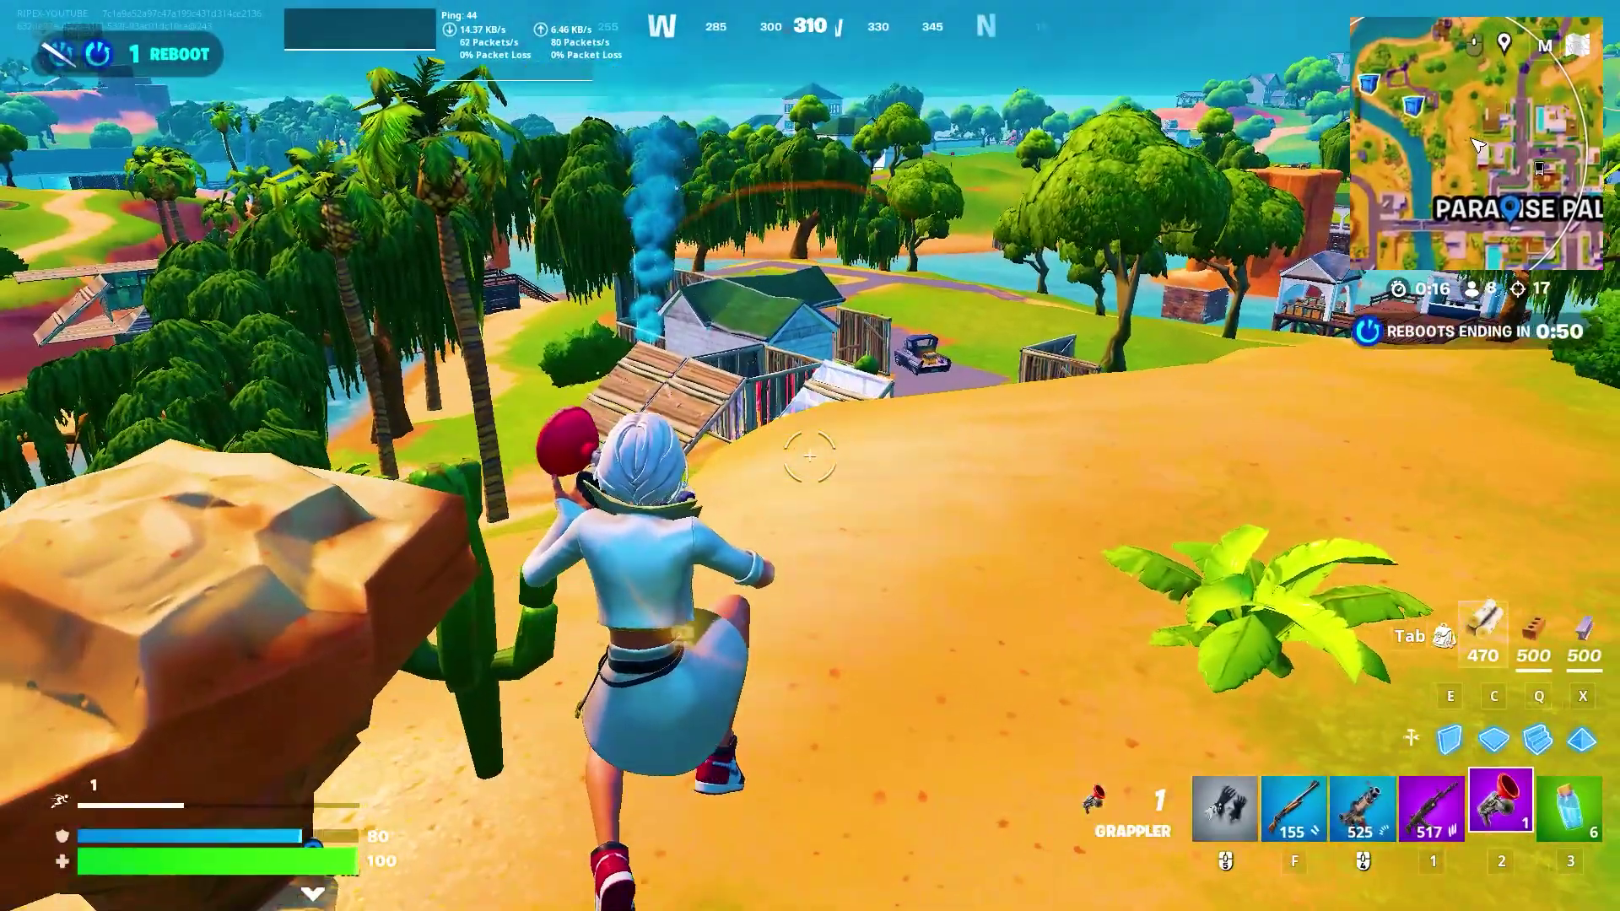
{"action": "left_click", "coordinate": [810, 455]}
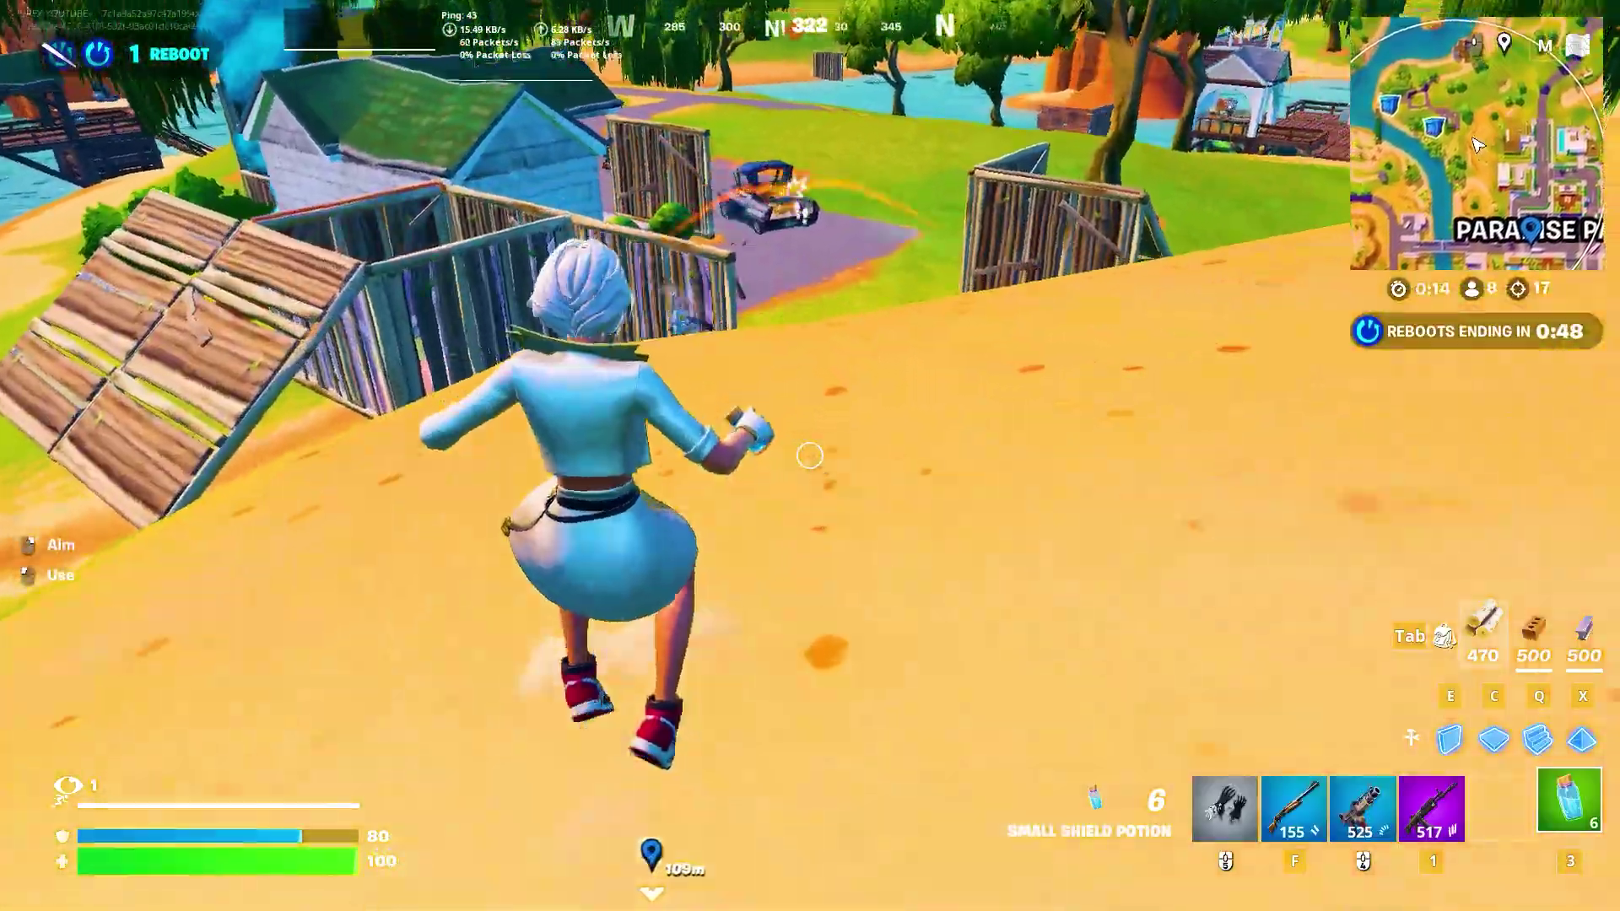
{"action": "key", "text": "f"}
{"action": "left_click", "coordinate": [809, 456]}
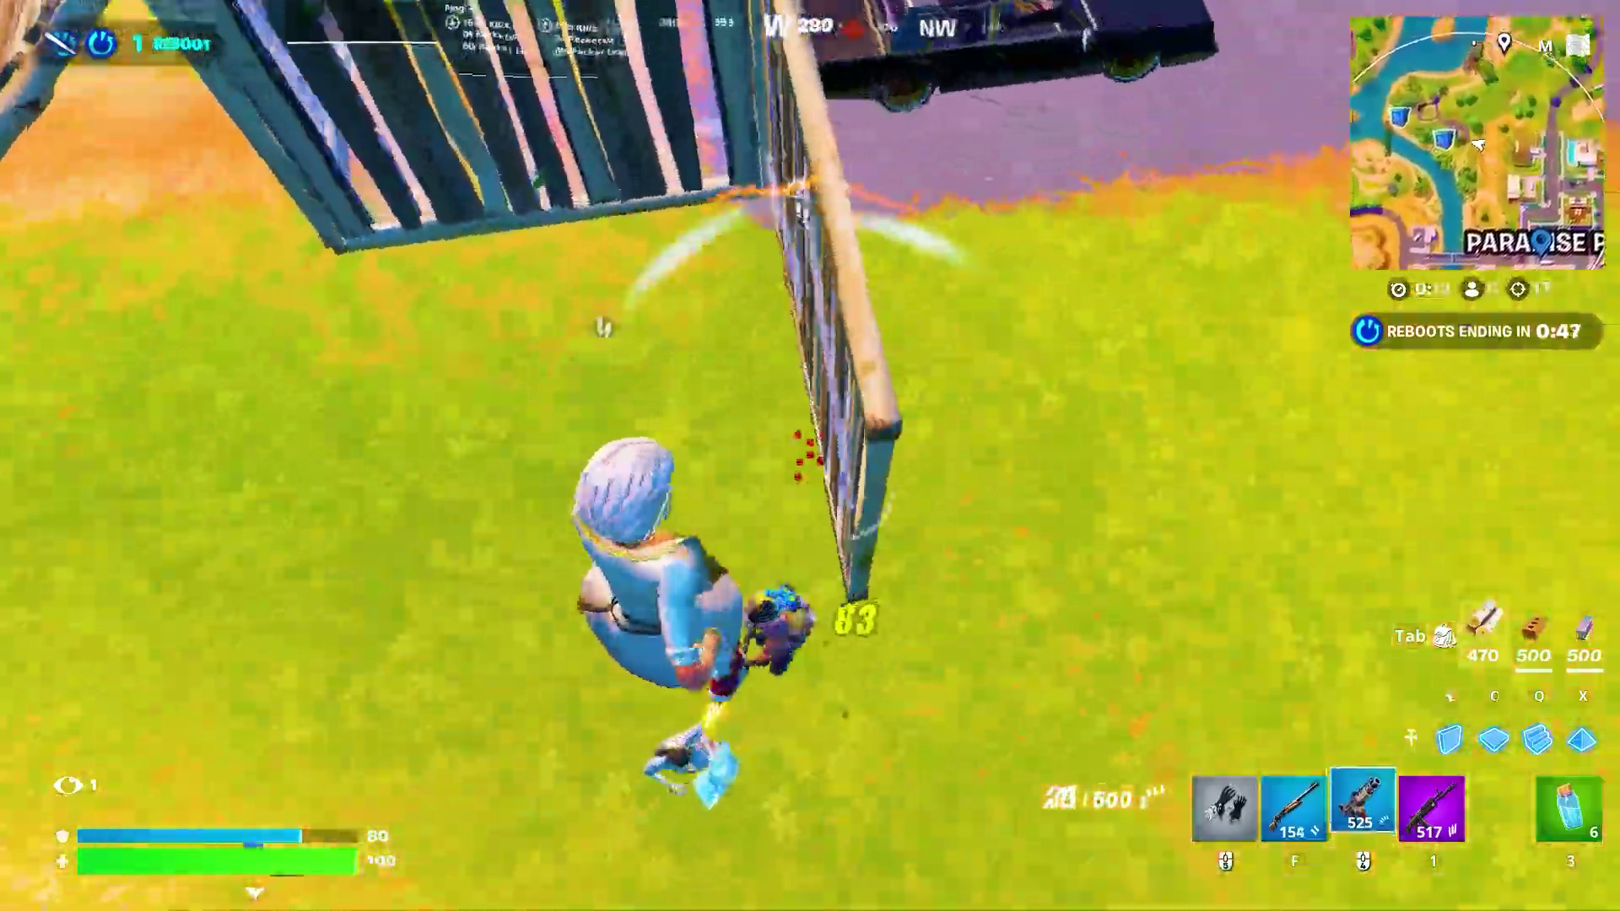
{"action": "left_click", "coordinate": [810, 456]}
{"action": "key", "text": "f"}
{"action": "left_click", "coordinate": [810, 456]}
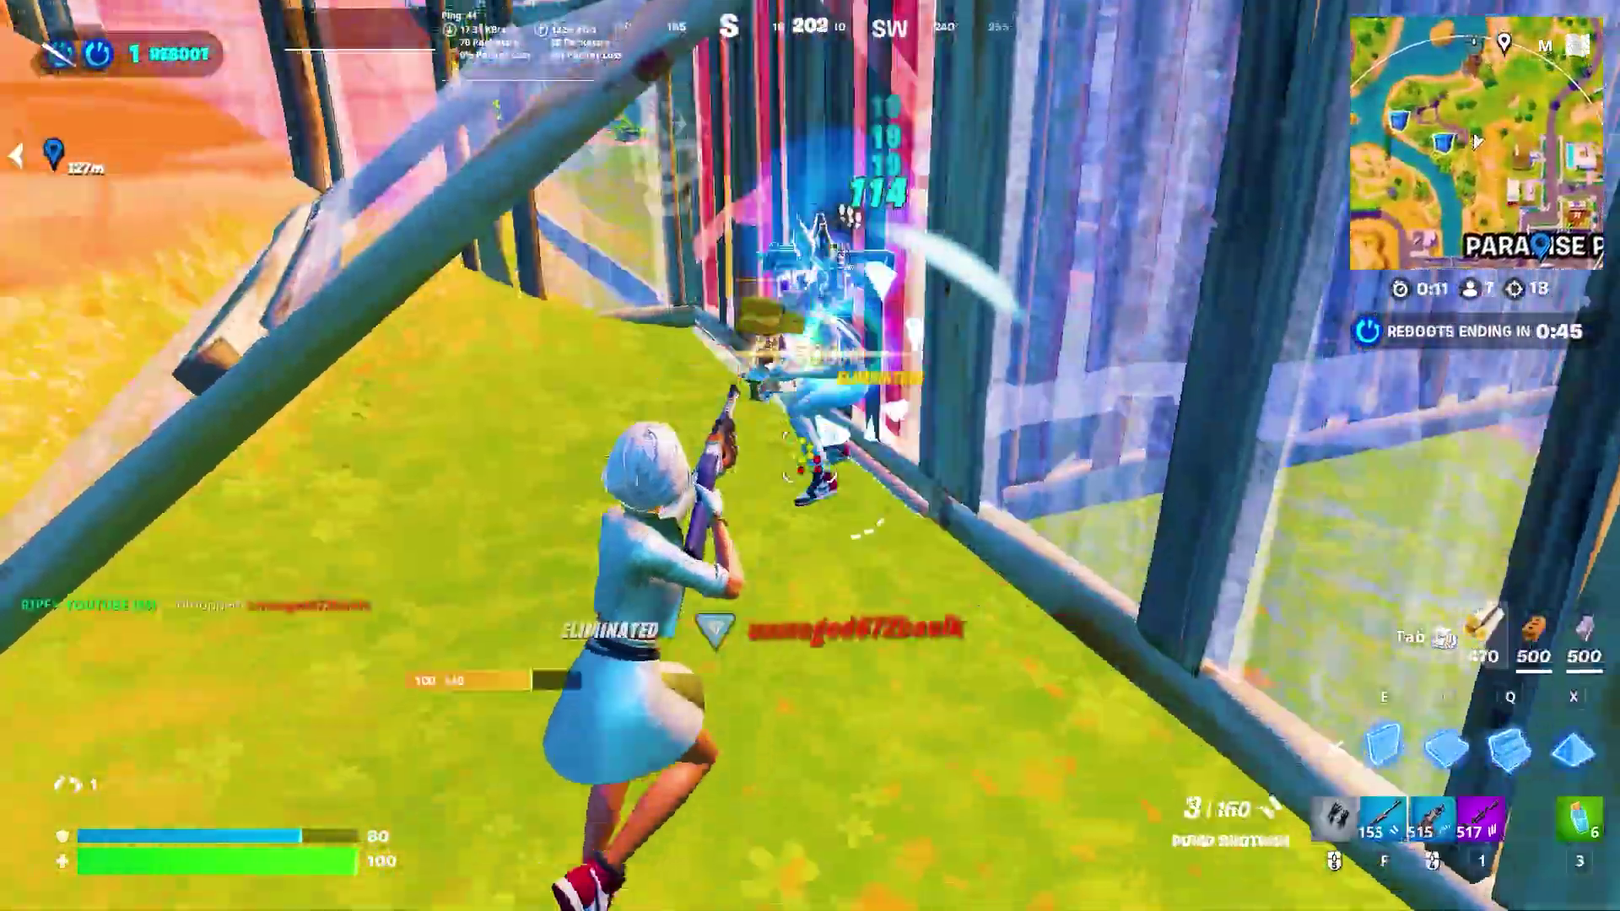
{"action": "key", "text": "e"}
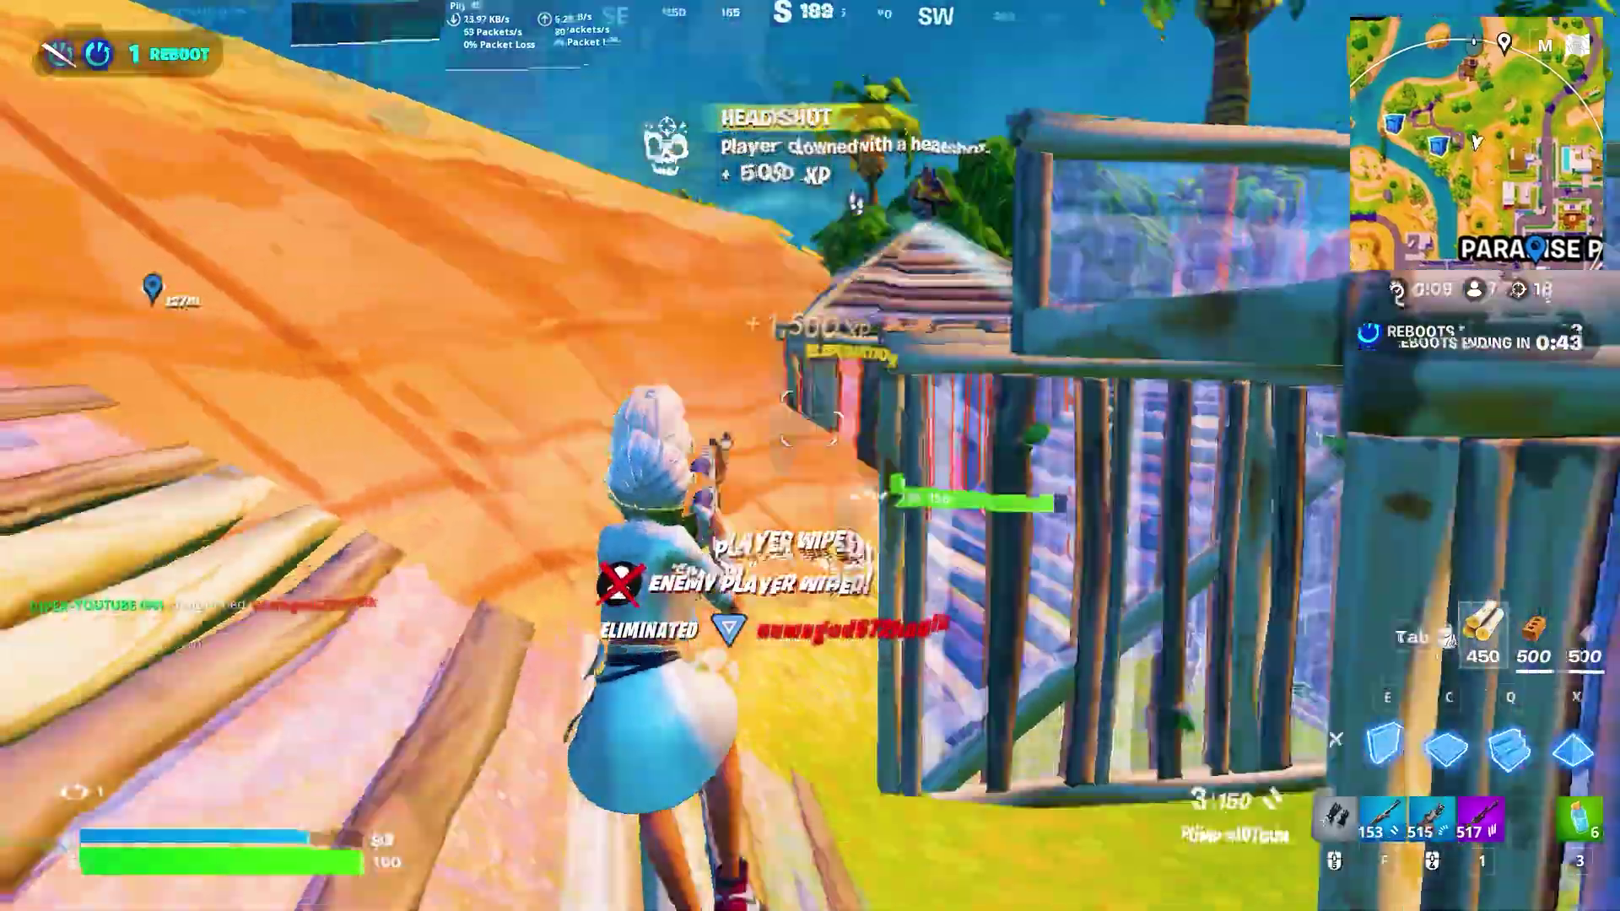
{"action": "left_click", "coordinate": [810, 456]}
{"action": "key", "text": "q"}
{"action": "left_click", "coordinate": [810, 456]}
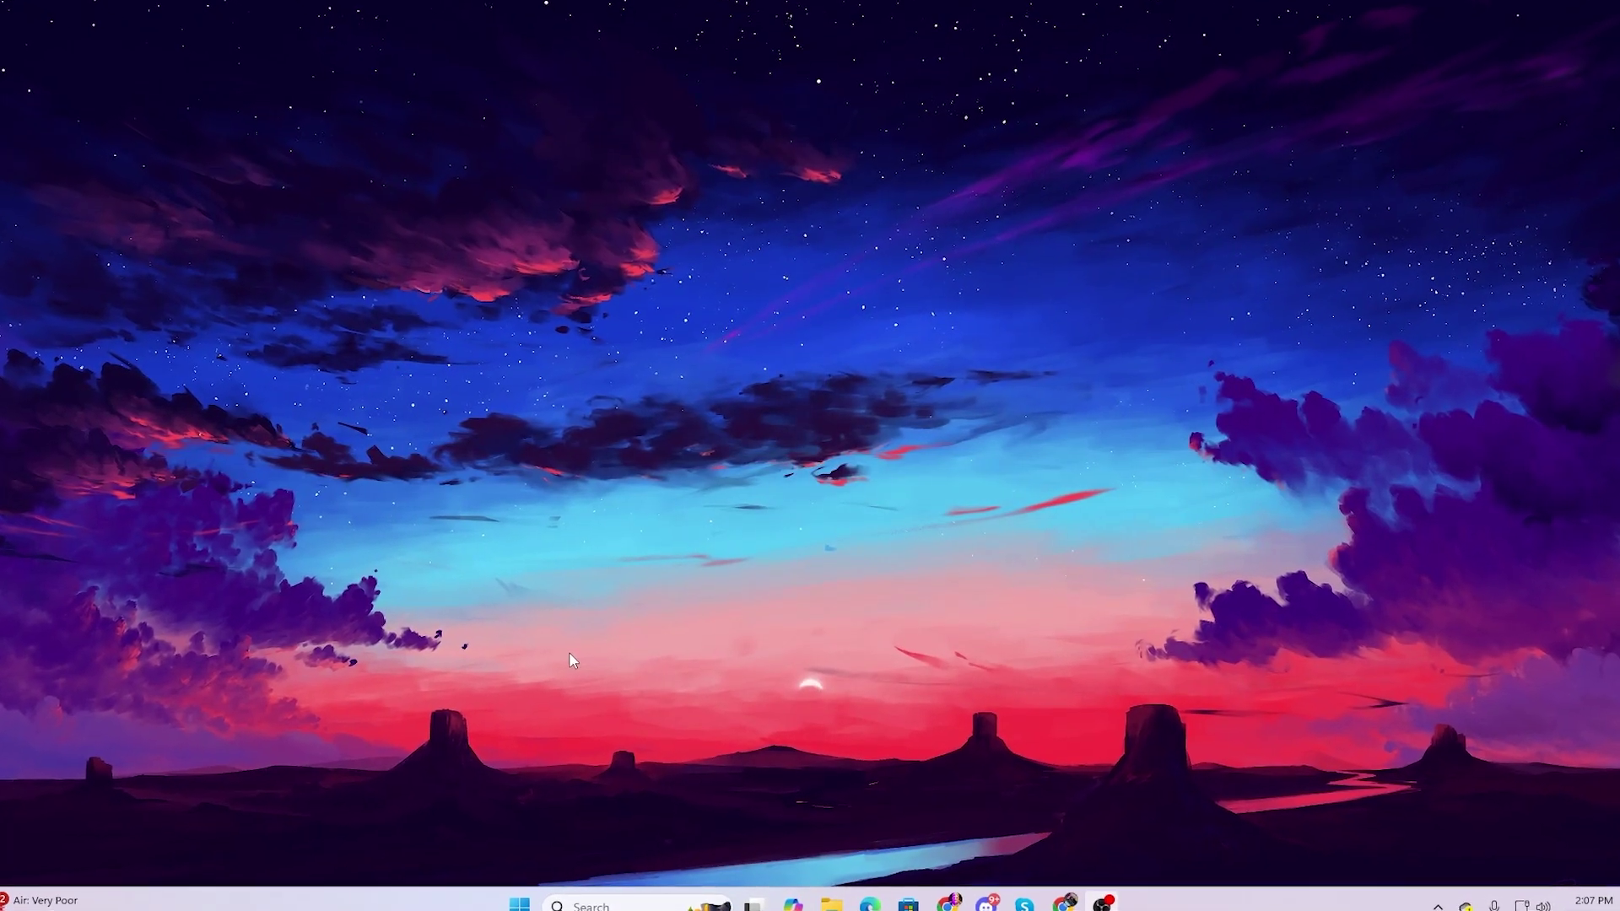
Step: Launch the Local Group Policy Editor by running gpedit.msc
{"action": "key", "text": "super+r"}
{"action": "left_click_drag", "start_coordinate": [154, 732], "coordinate": [693, 353]}
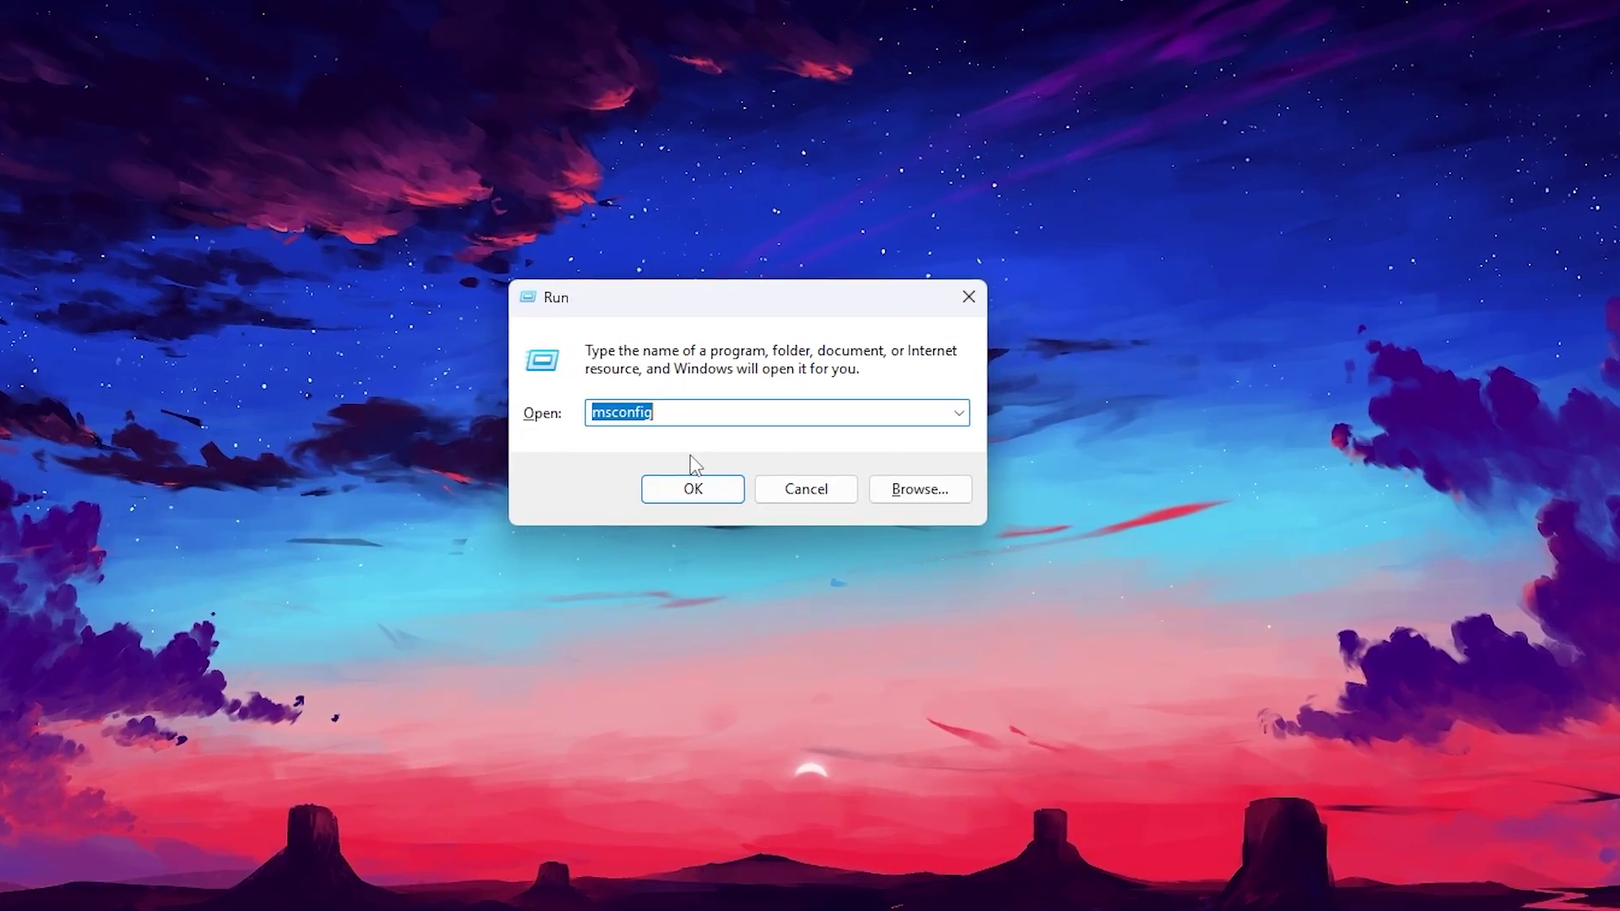
{"action": "type", "text": "gpedit.msc"}
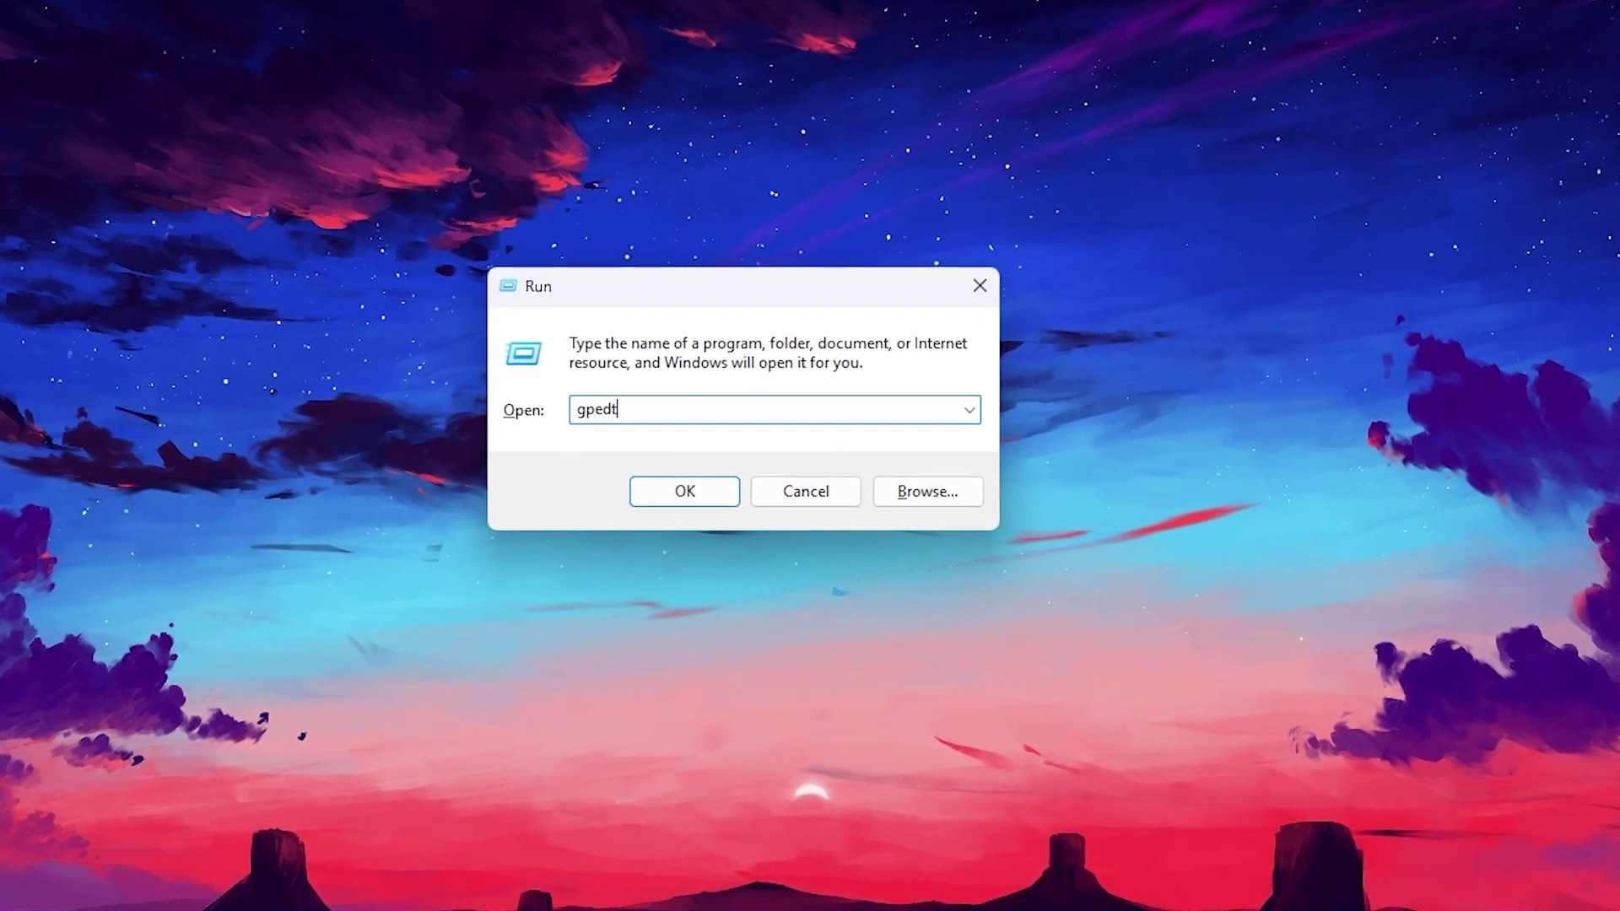
{"action": "key", "text": "Return"}
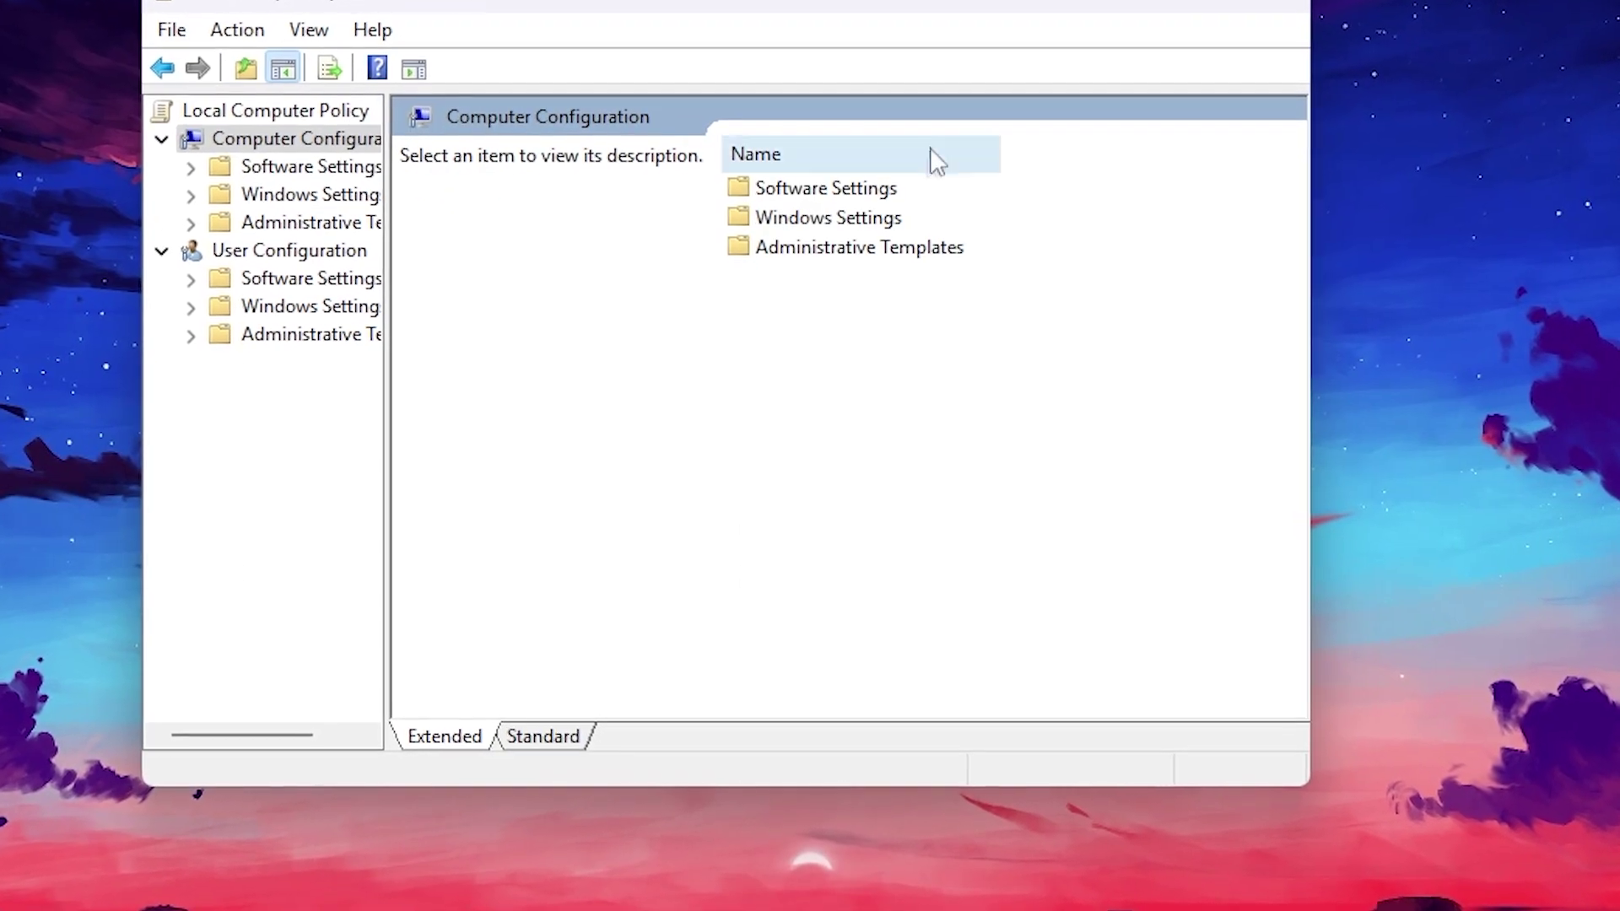
Step: Go to Administrative Templates > System > Power Management > Power Throttling Settings under Computer Configuration
{"action": "double_click", "coordinate": [797, 248]}
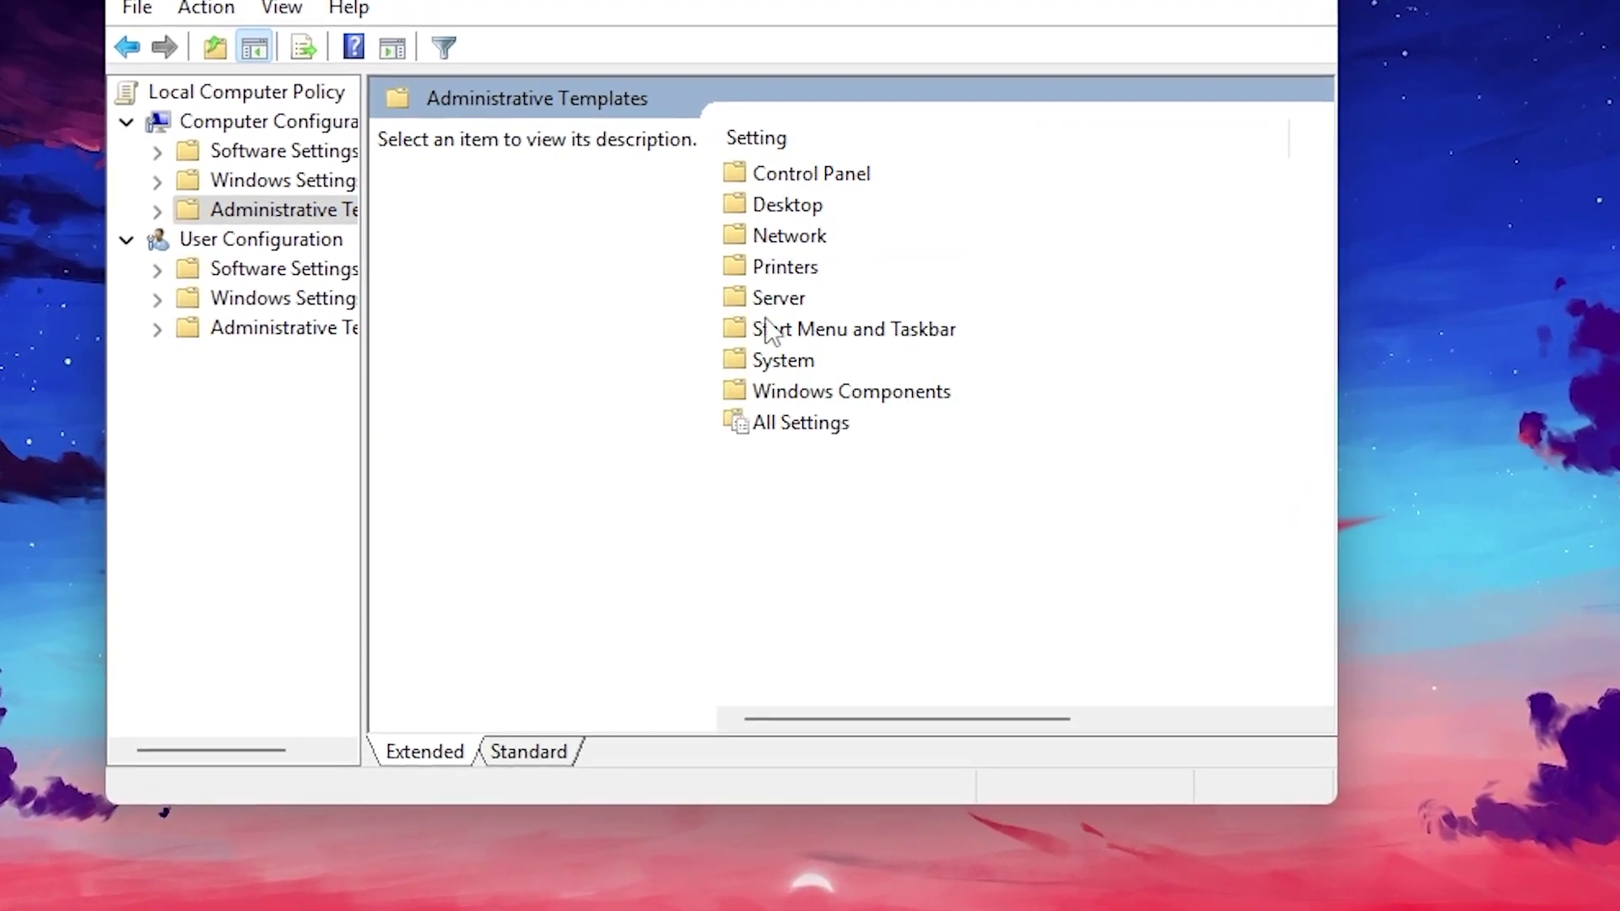
{"action": "double_click", "coordinate": [783, 360]}
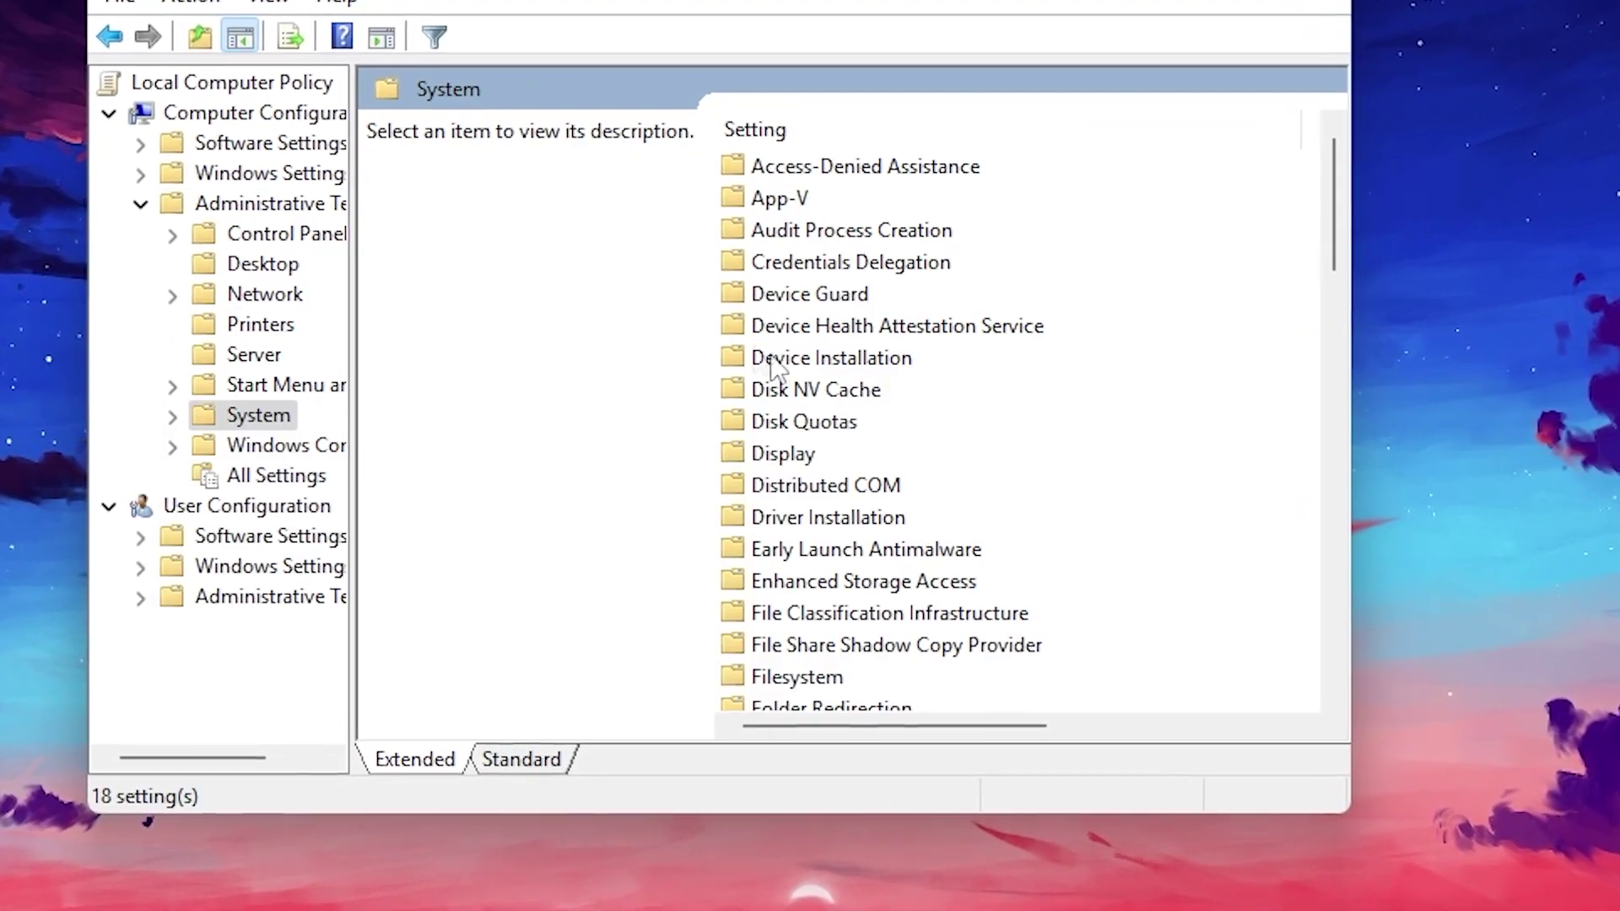
{"action": "scroll", "coordinate": [852, 215], "scroll_direction": "down", "scroll_amount": 8}
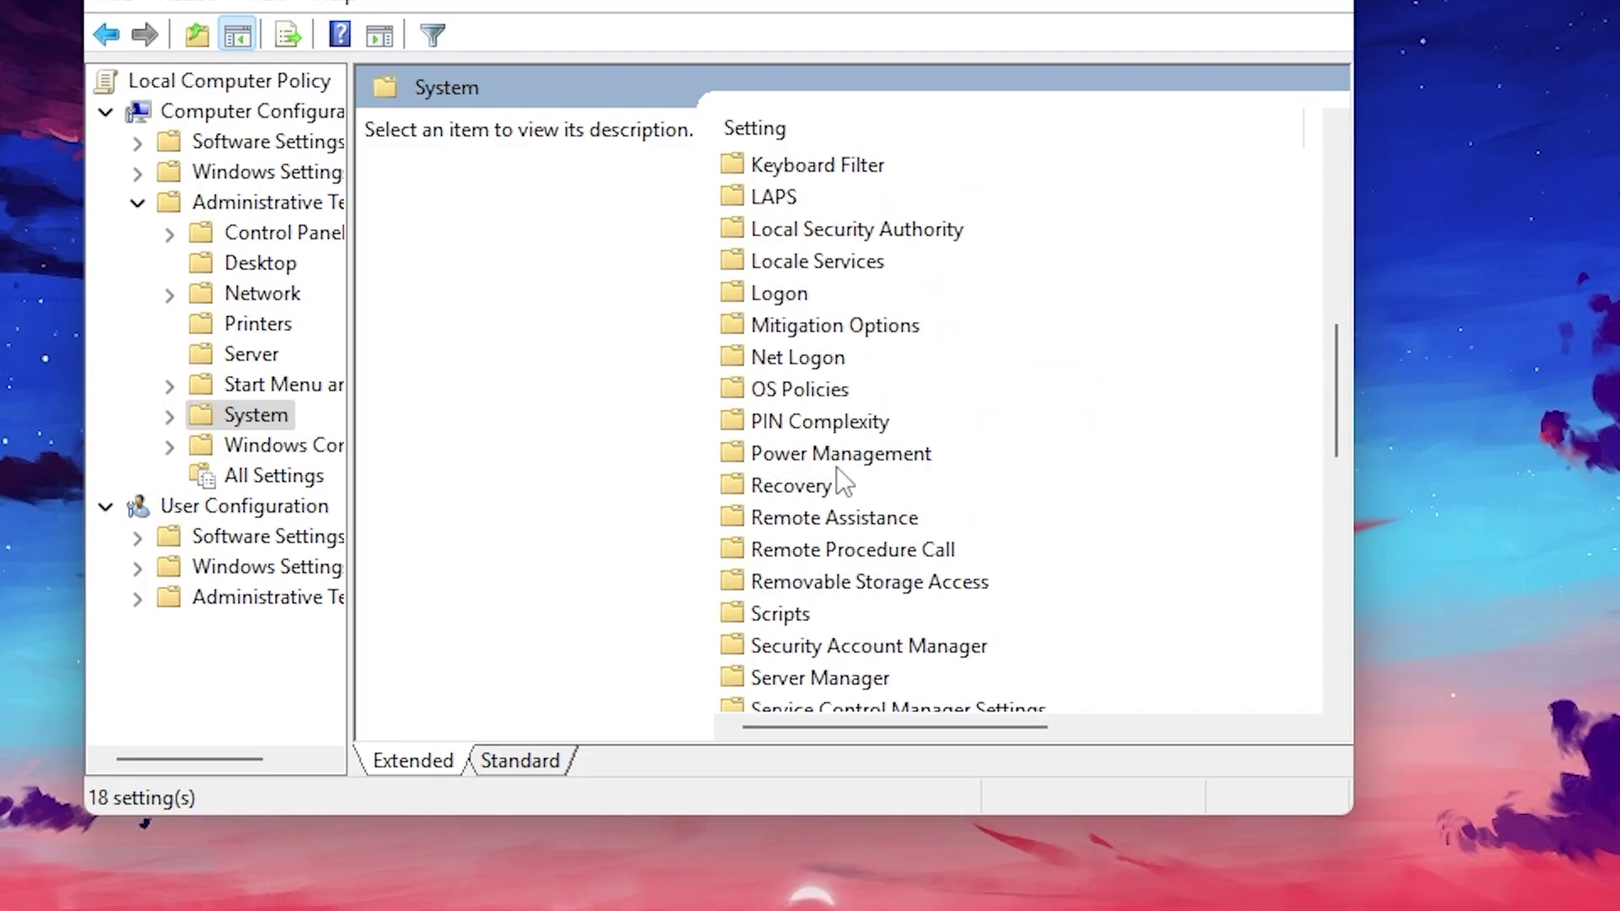
{"action": "double_click", "coordinate": [861, 458]}
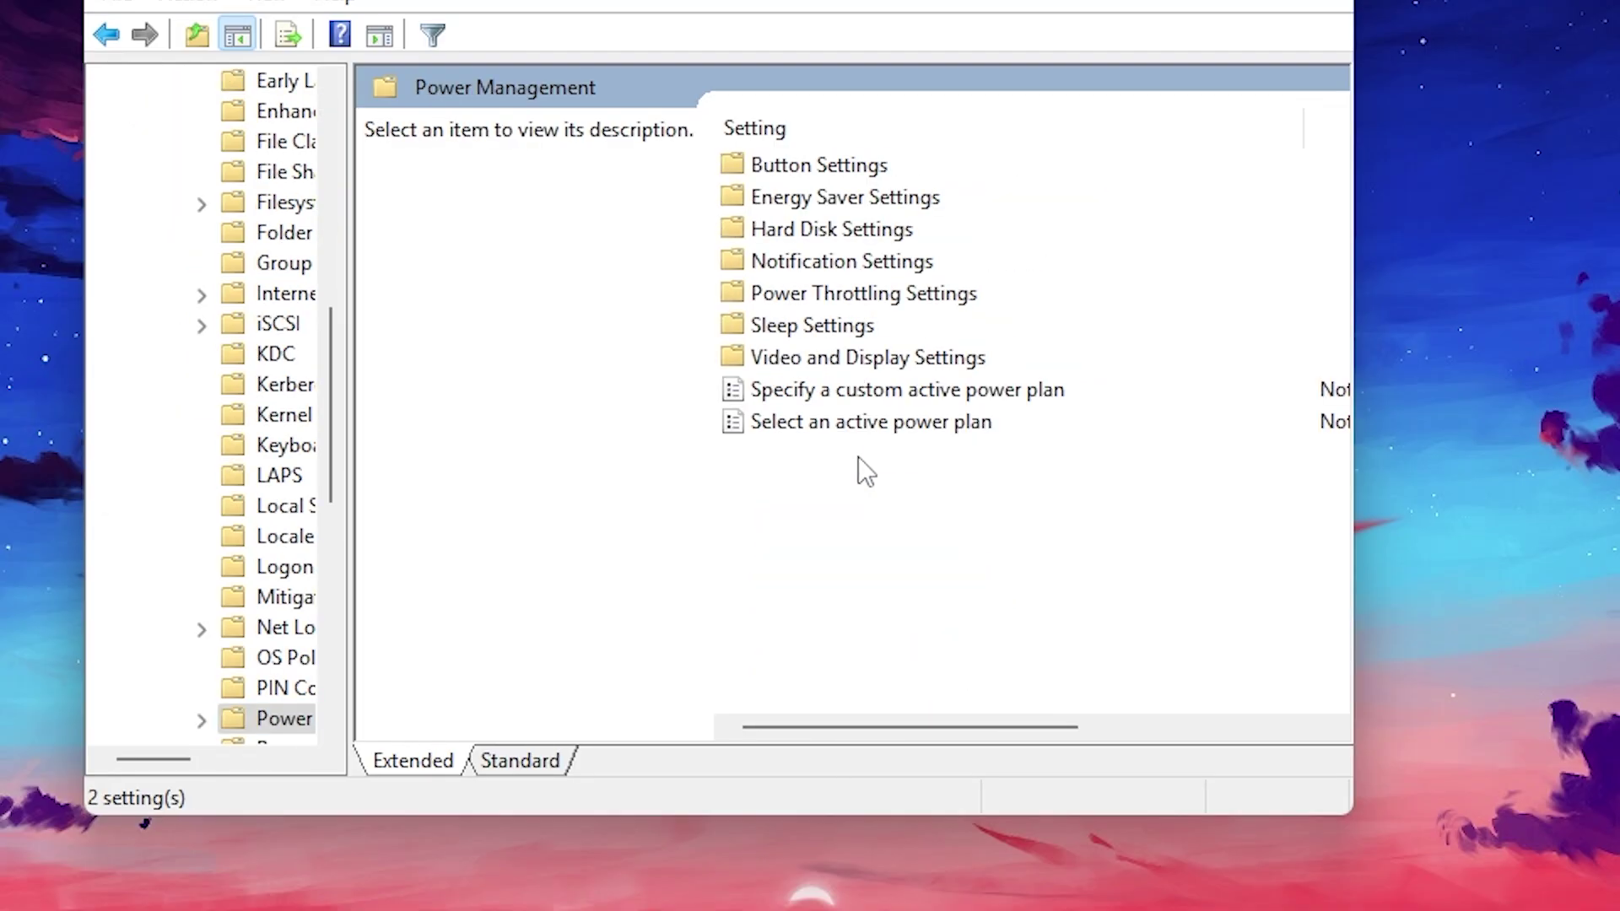
{"action": "double_click", "coordinate": [818, 295]}
Step: Set the Turn off Power Throttling policy to Enabled, apply it and close its dialog
{"action": "double_click", "coordinate": [884, 166]}
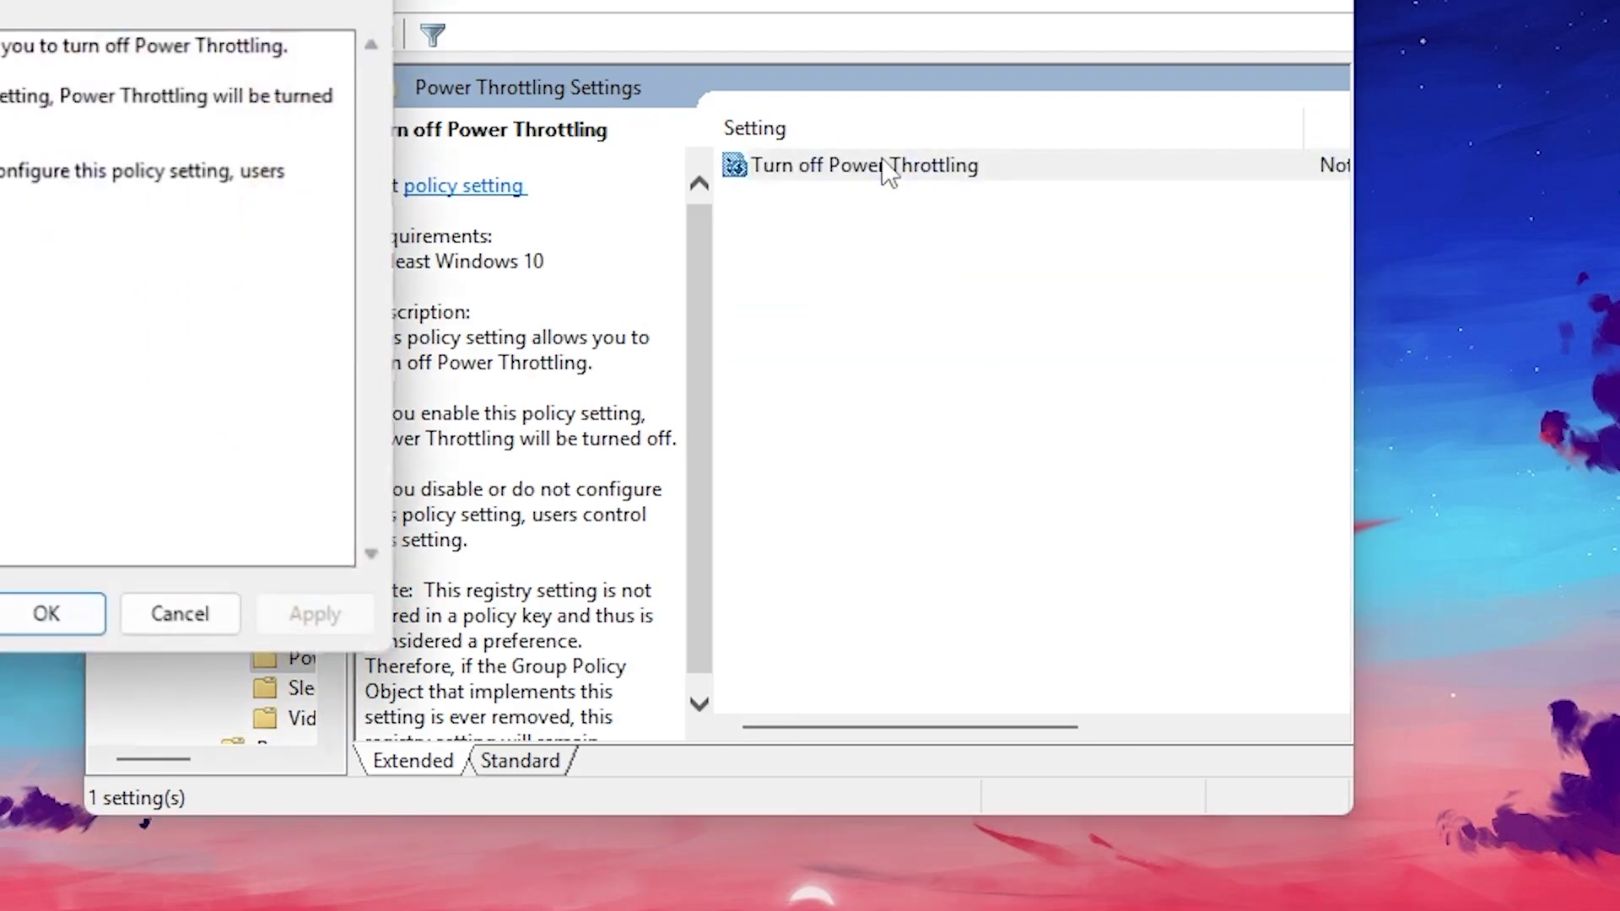
{"action": "left_click_drag", "start_coordinate": [0, 0], "coordinate": [831, 0]}
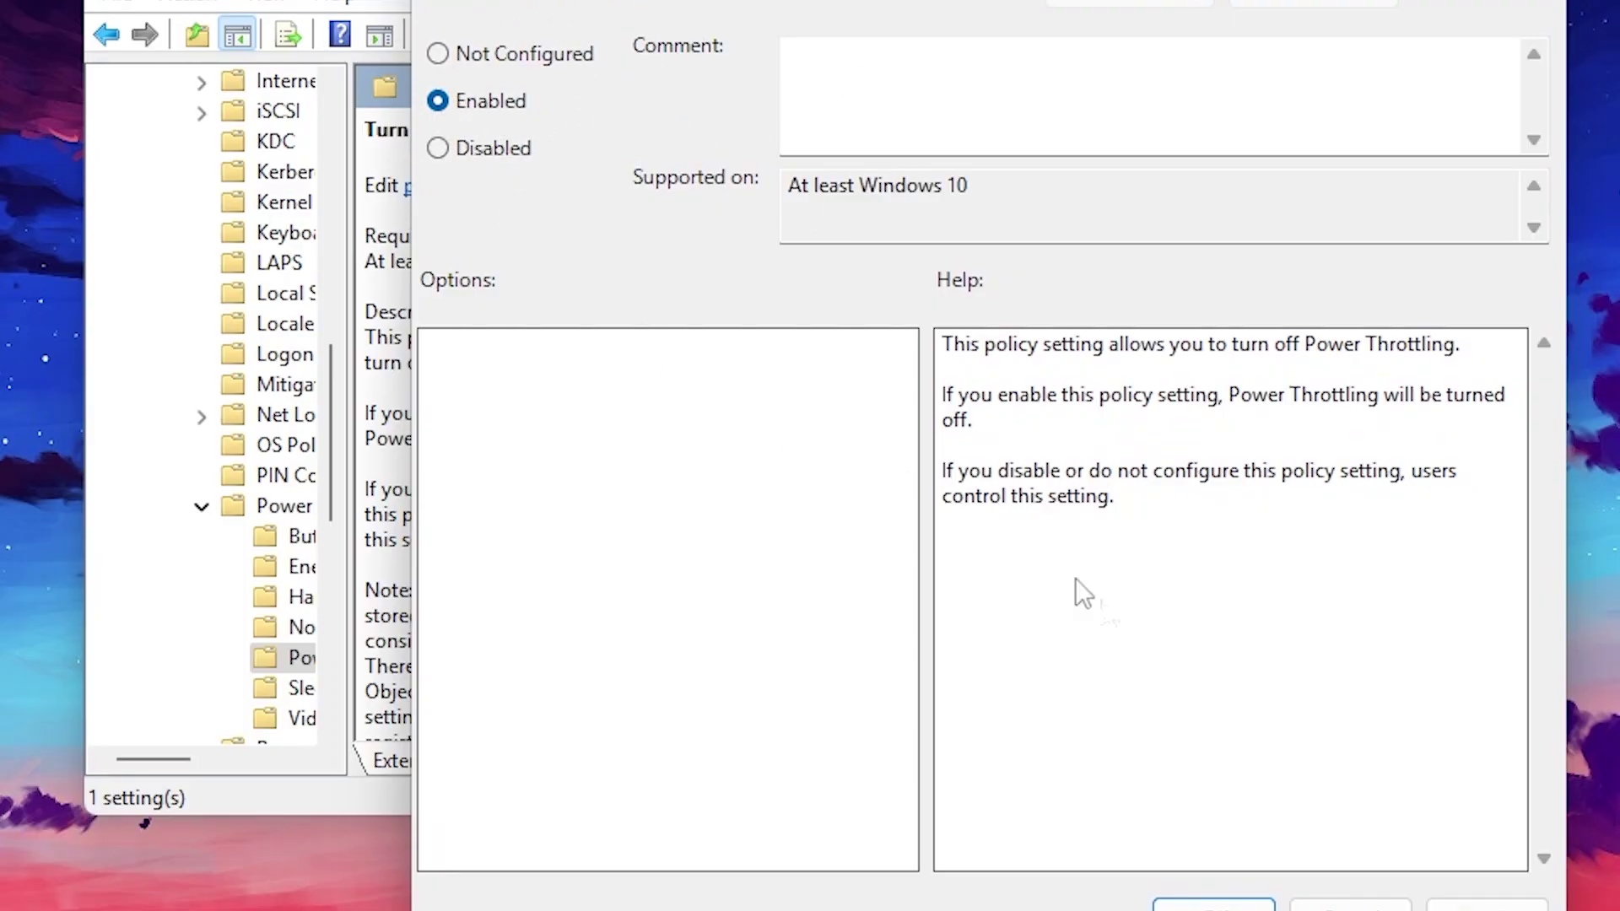
{"action": "left_click", "coordinate": [1486, 905]}
{"action": "left_click", "coordinate": [1214, 904]}
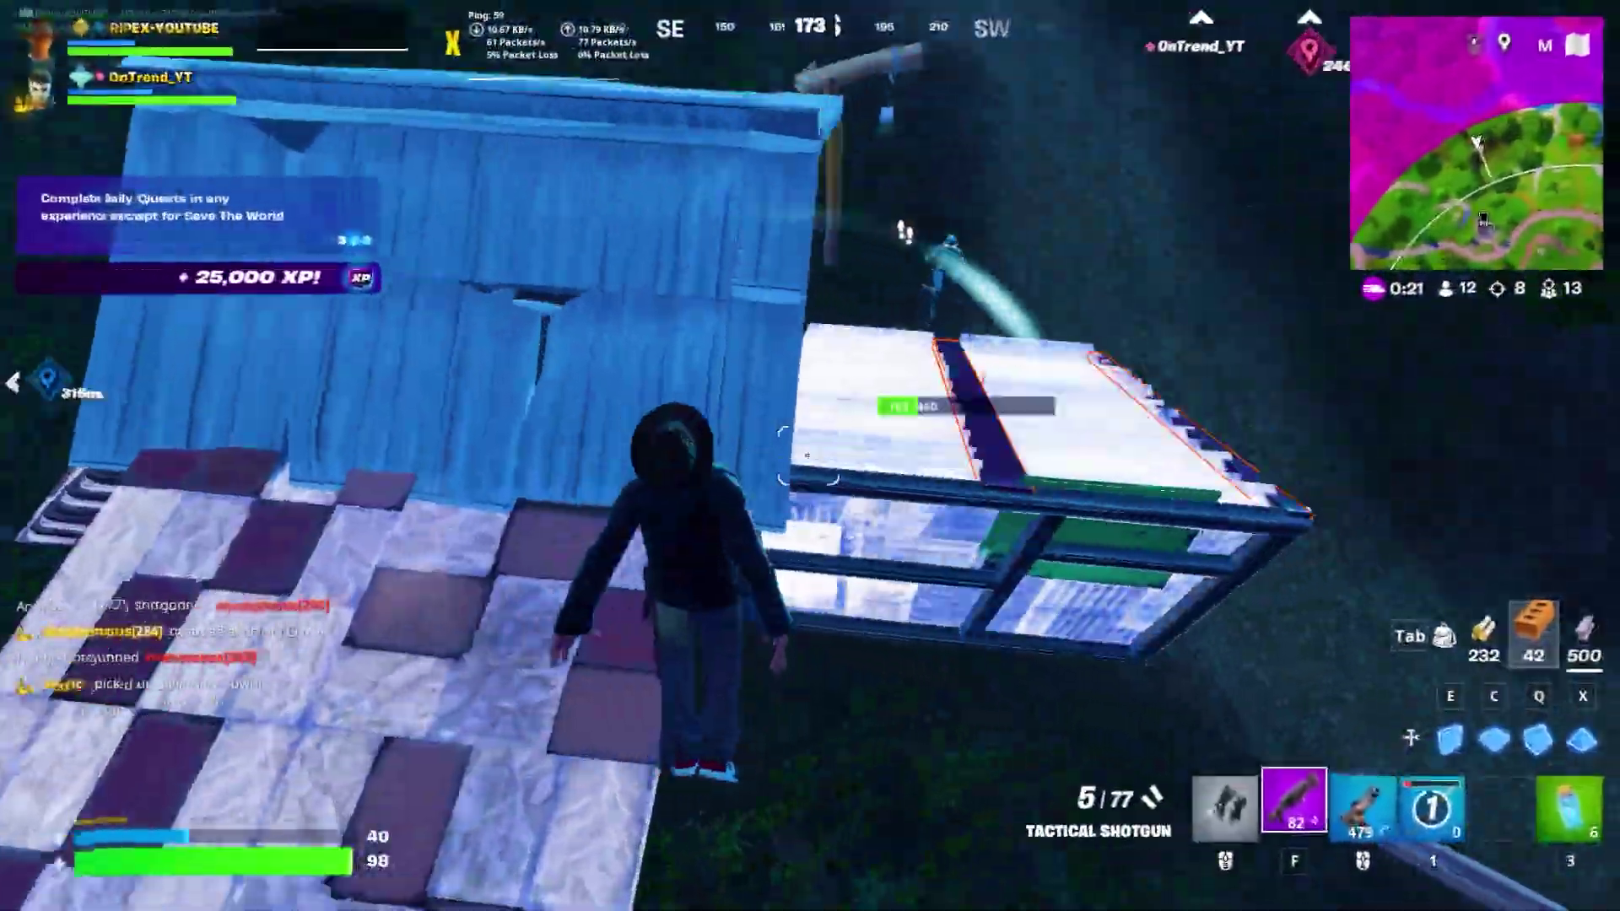
{"action": "left_click", "coordinate": [808, 455]}
{"action": "key", "text": "q"}
{"action": "left_click", "coordinate": [807, 455]}
{"action": "key", "text": "f"}
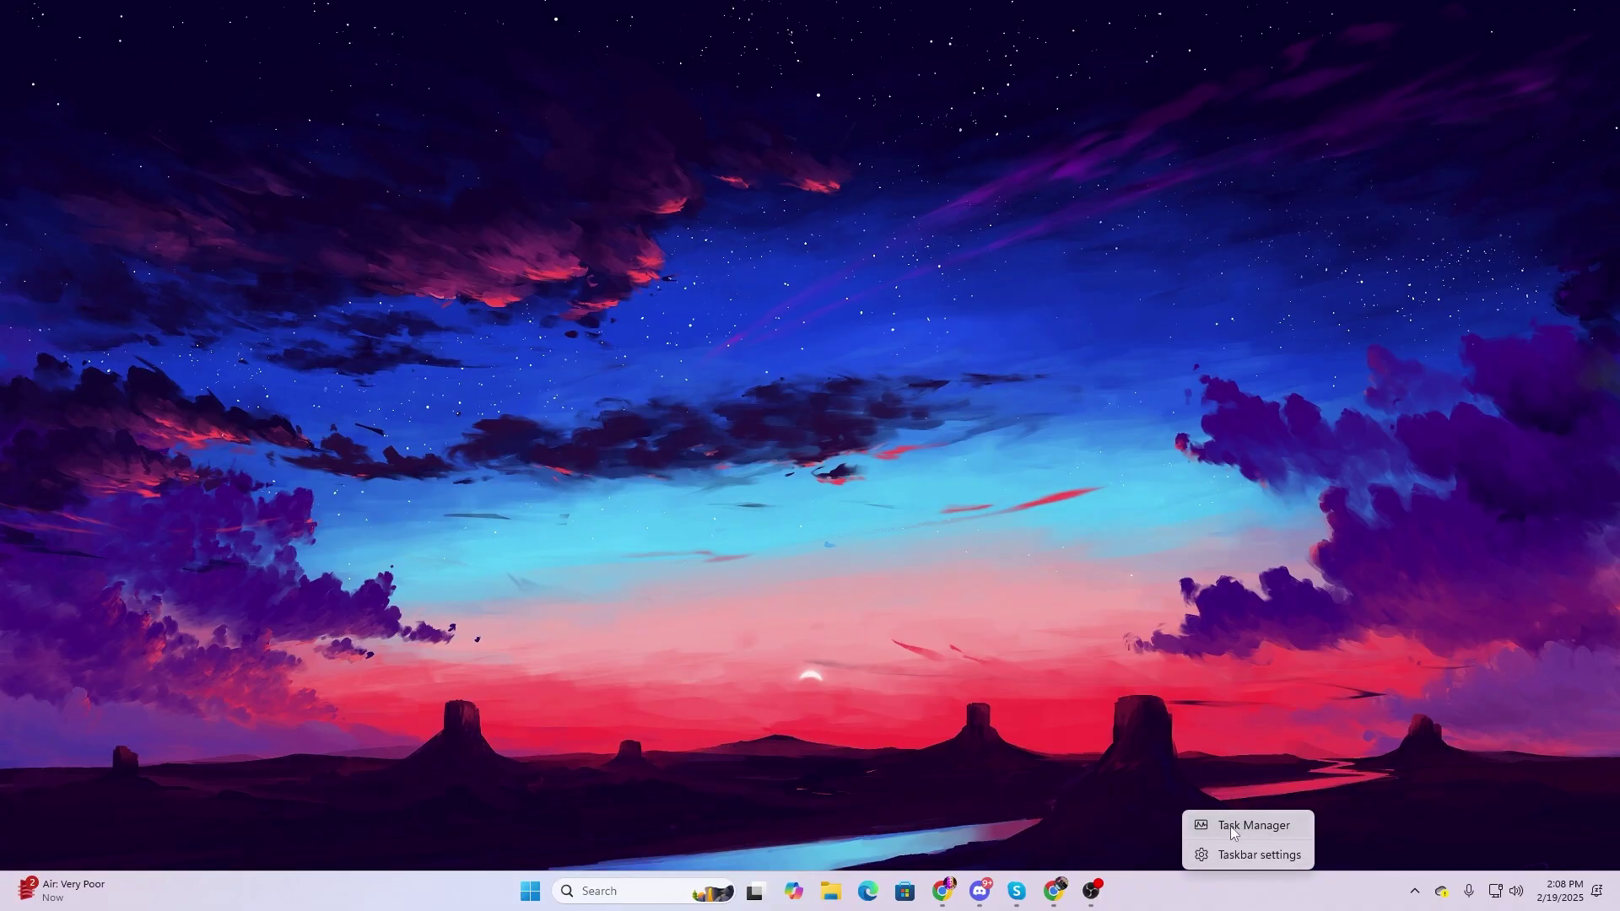
Step: Open Task Manager and disable the startup apps Mobile devices, msedge and OneDrive
{"action": "left_click_drag", "start_coordinate": [0, 412], "coordinate": [896, 185]}
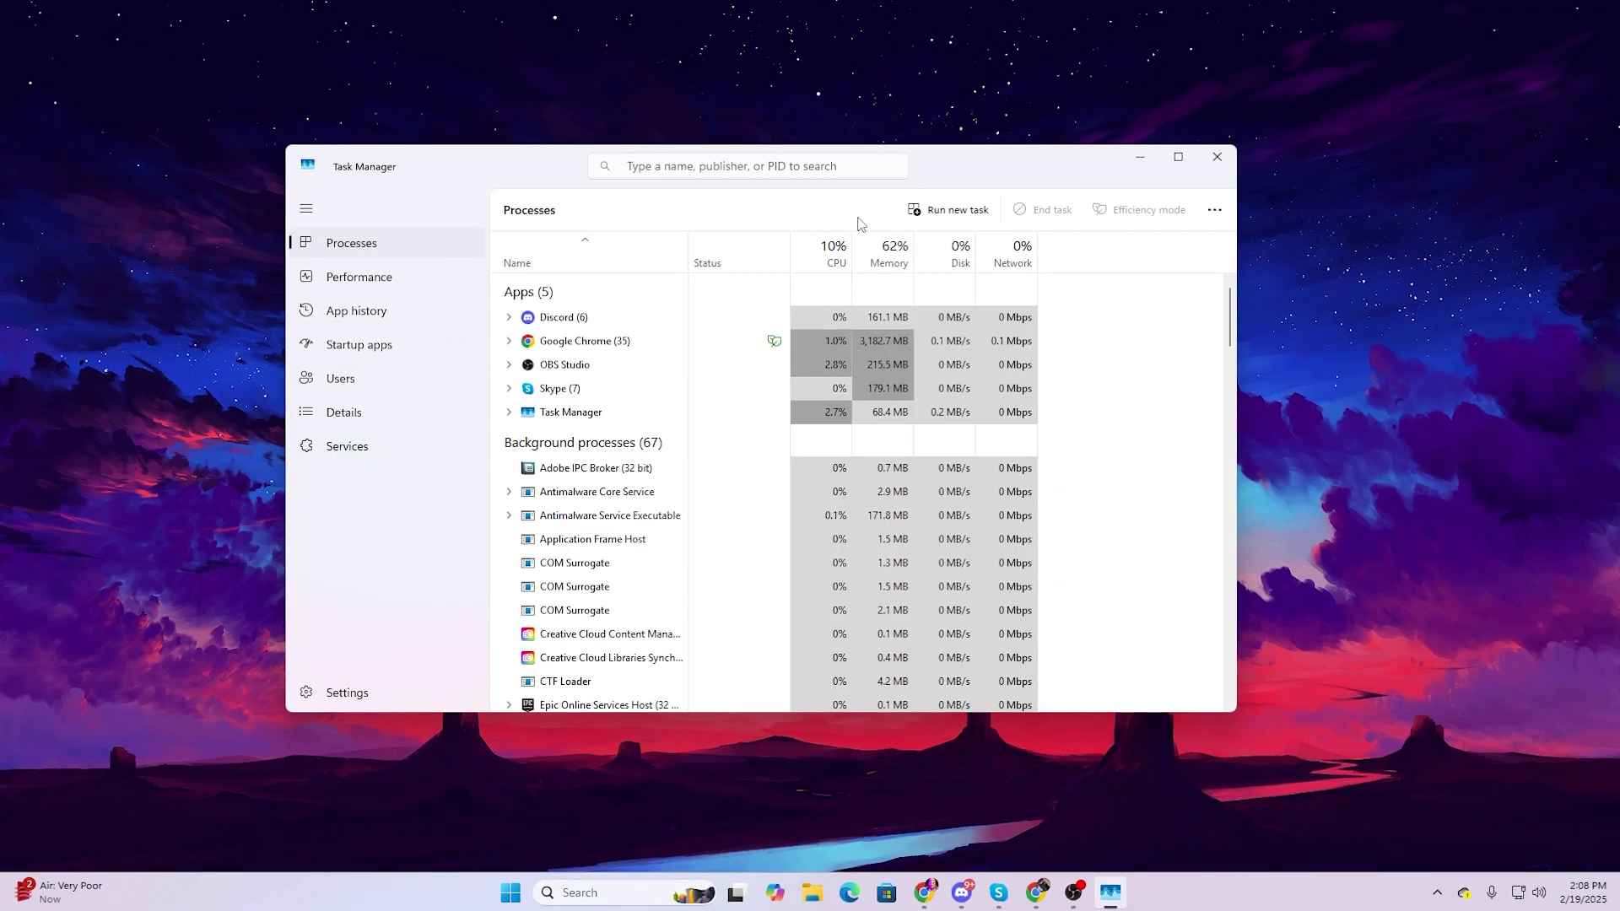
{"action": "left_click", "coordinate": [334, 349]}
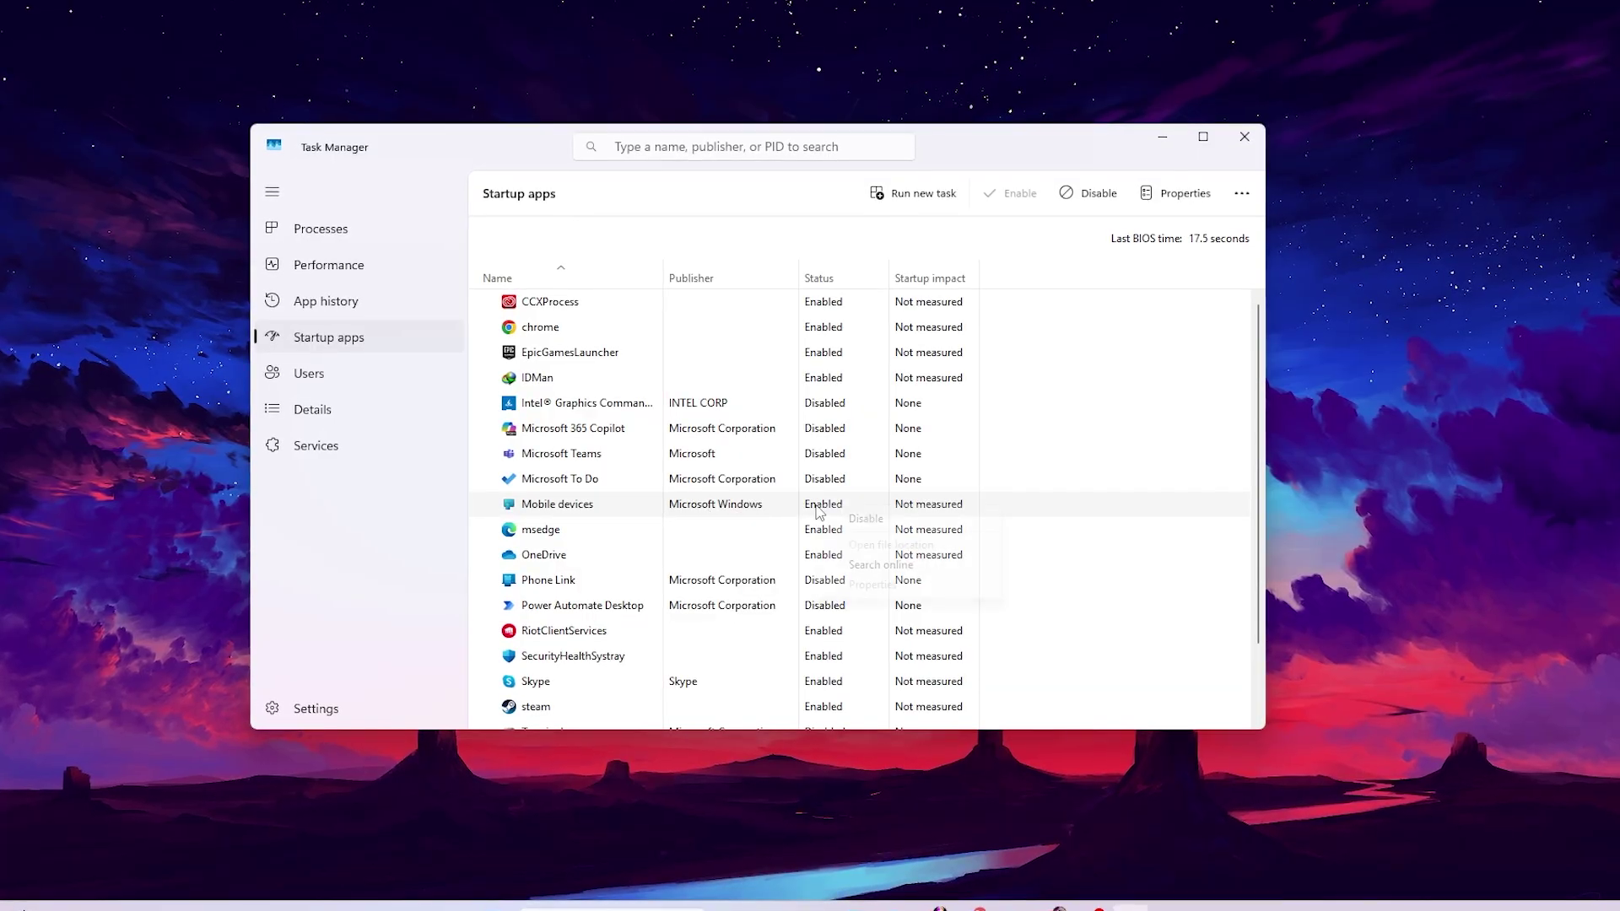
{"action": "left_click", "coordinate": [867, 518]}
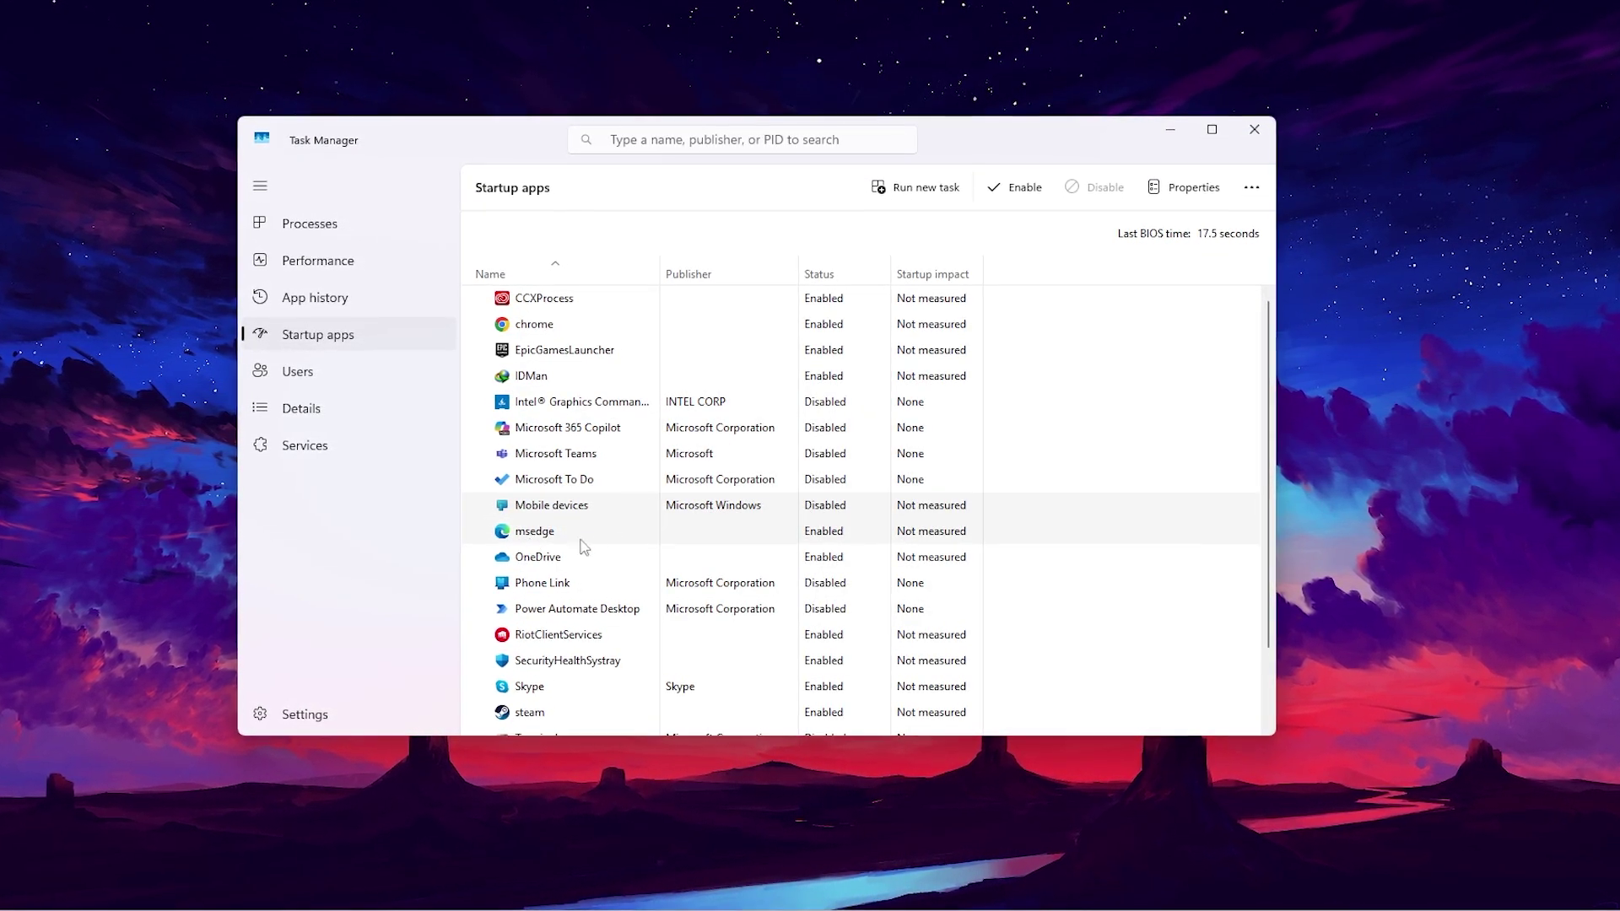
{"action": "right_click", "coordinate": [954, 530]}
{"action": "left_click", "coordinate": [974, 542]}
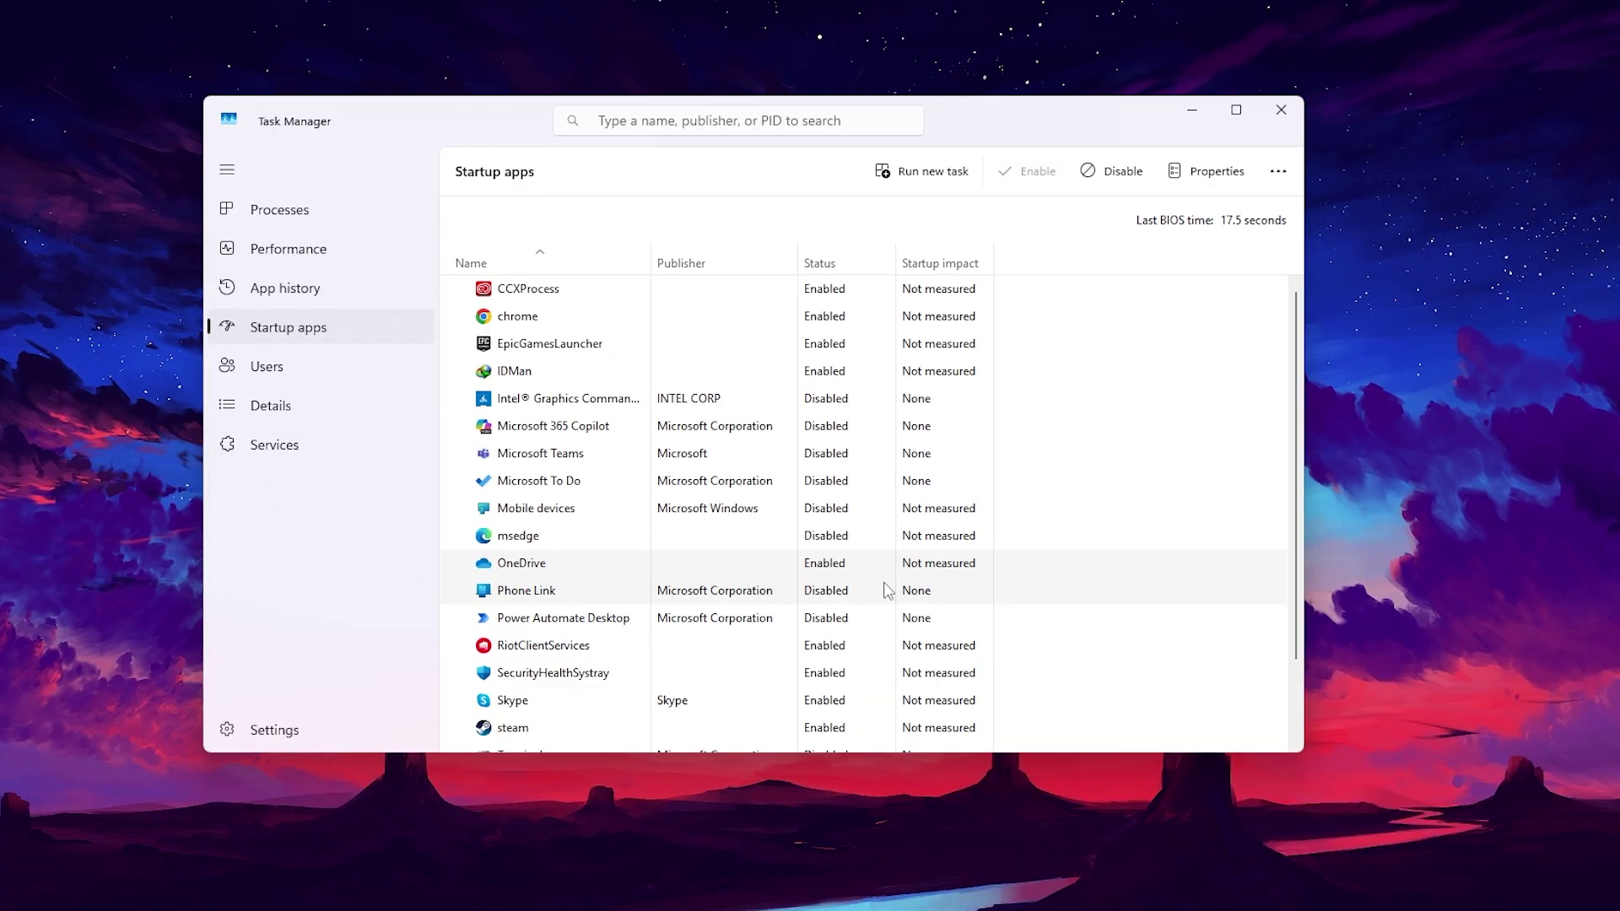
{"action": "left_click", "coordinate": [1111, 170]}
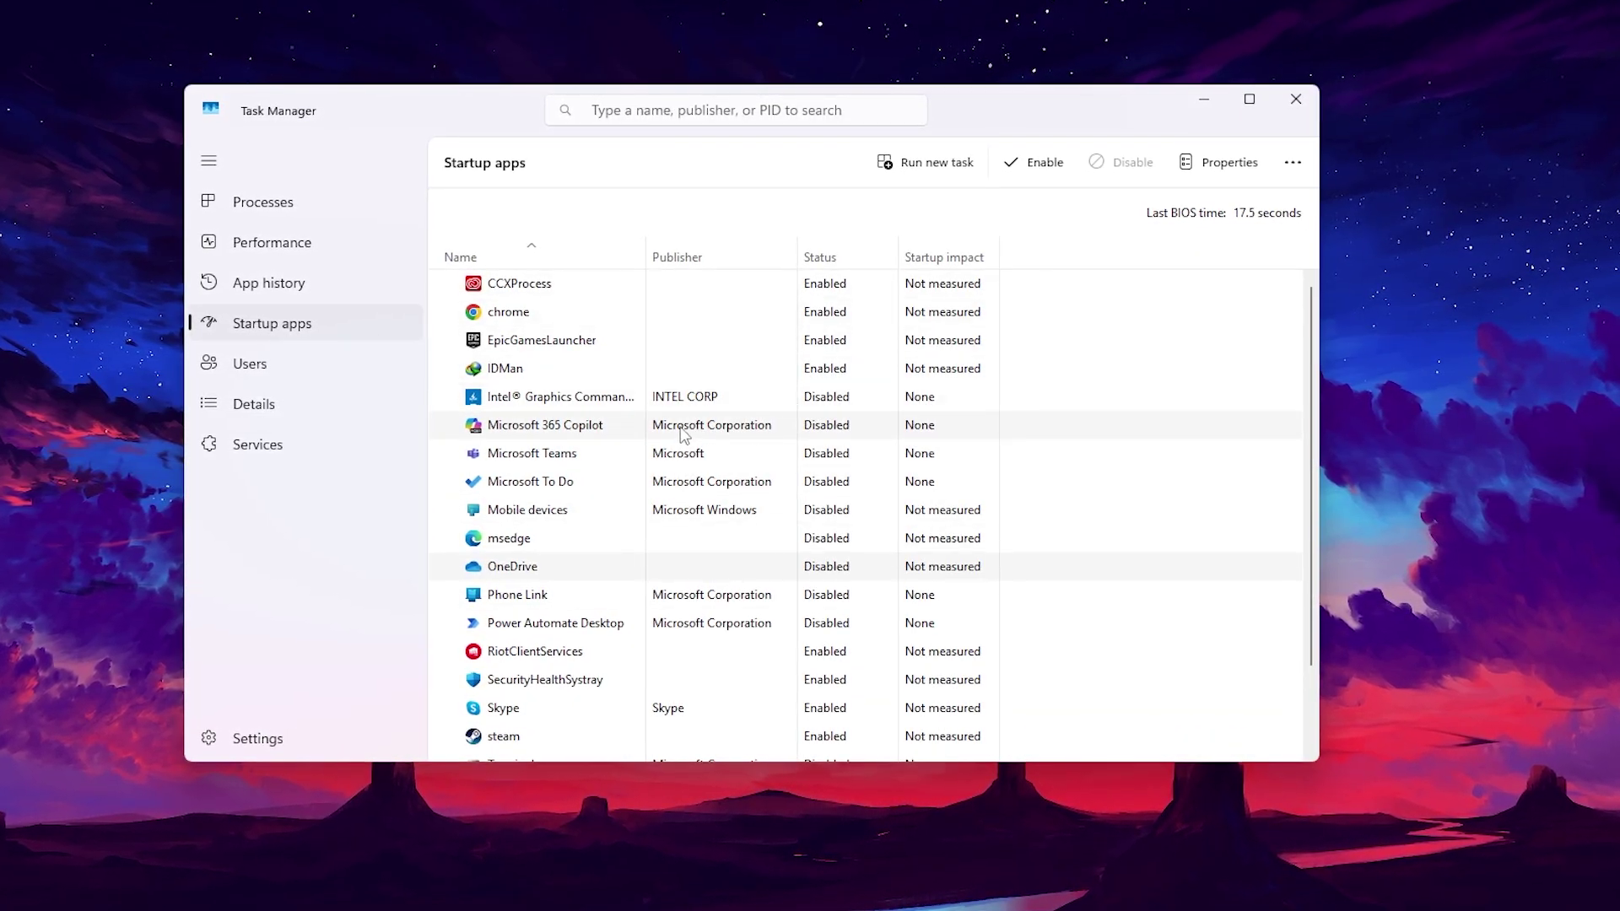
Step: Find WalletService in Task Manager's services list and check which actions are available for it
{"action": "left_click", "coordinate": [245, 447]}
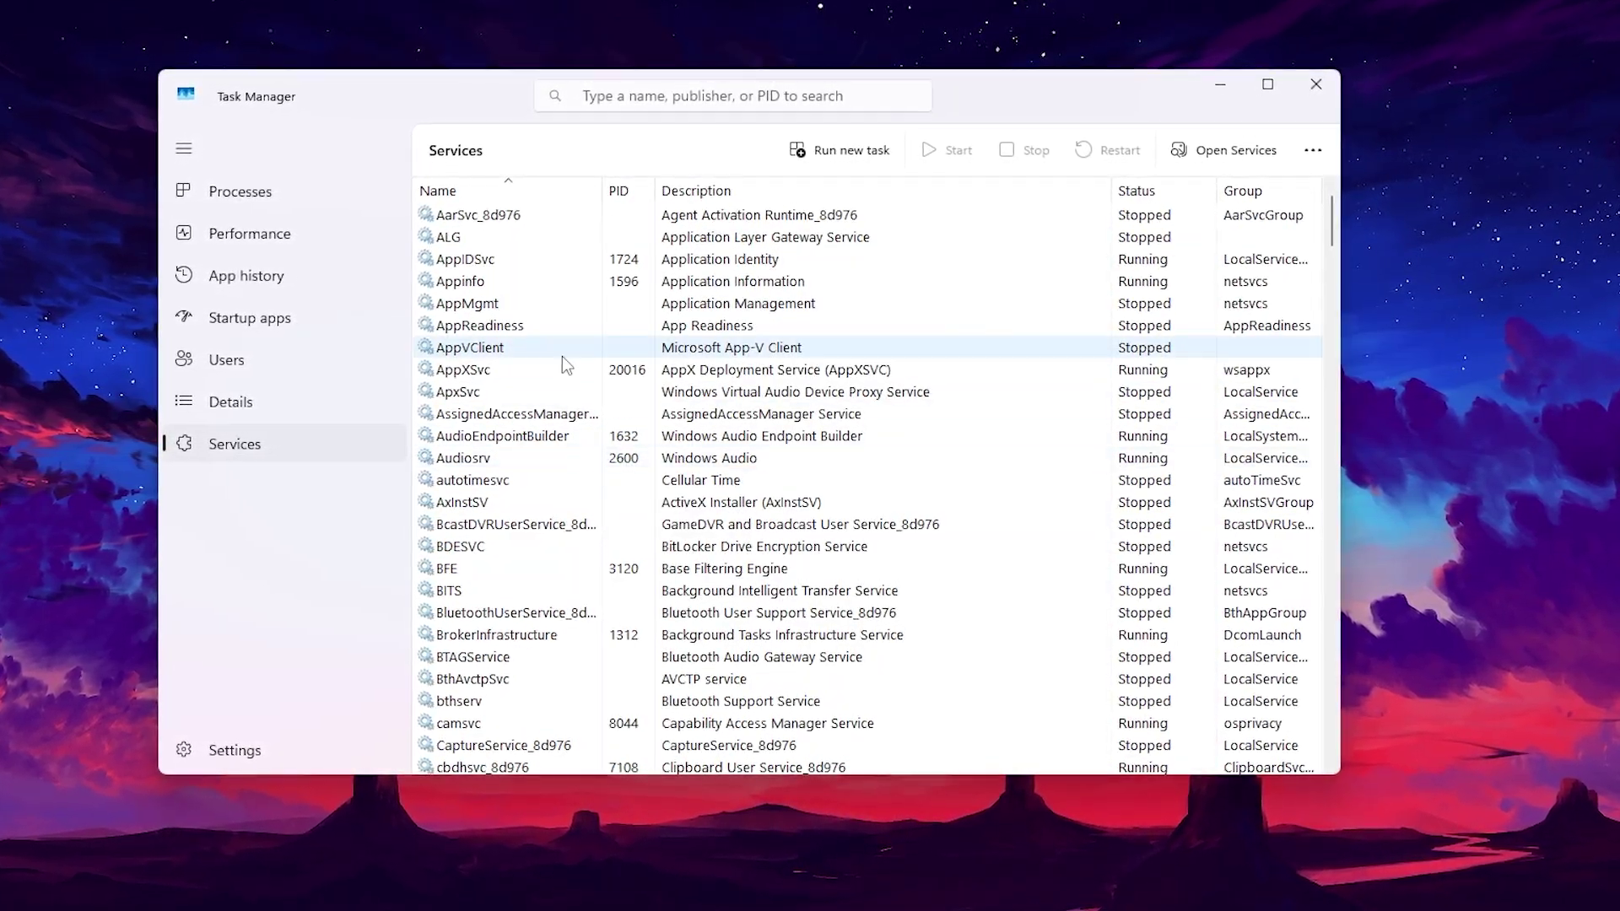
{"action": "left_click", "coordinate": [540, 259]}
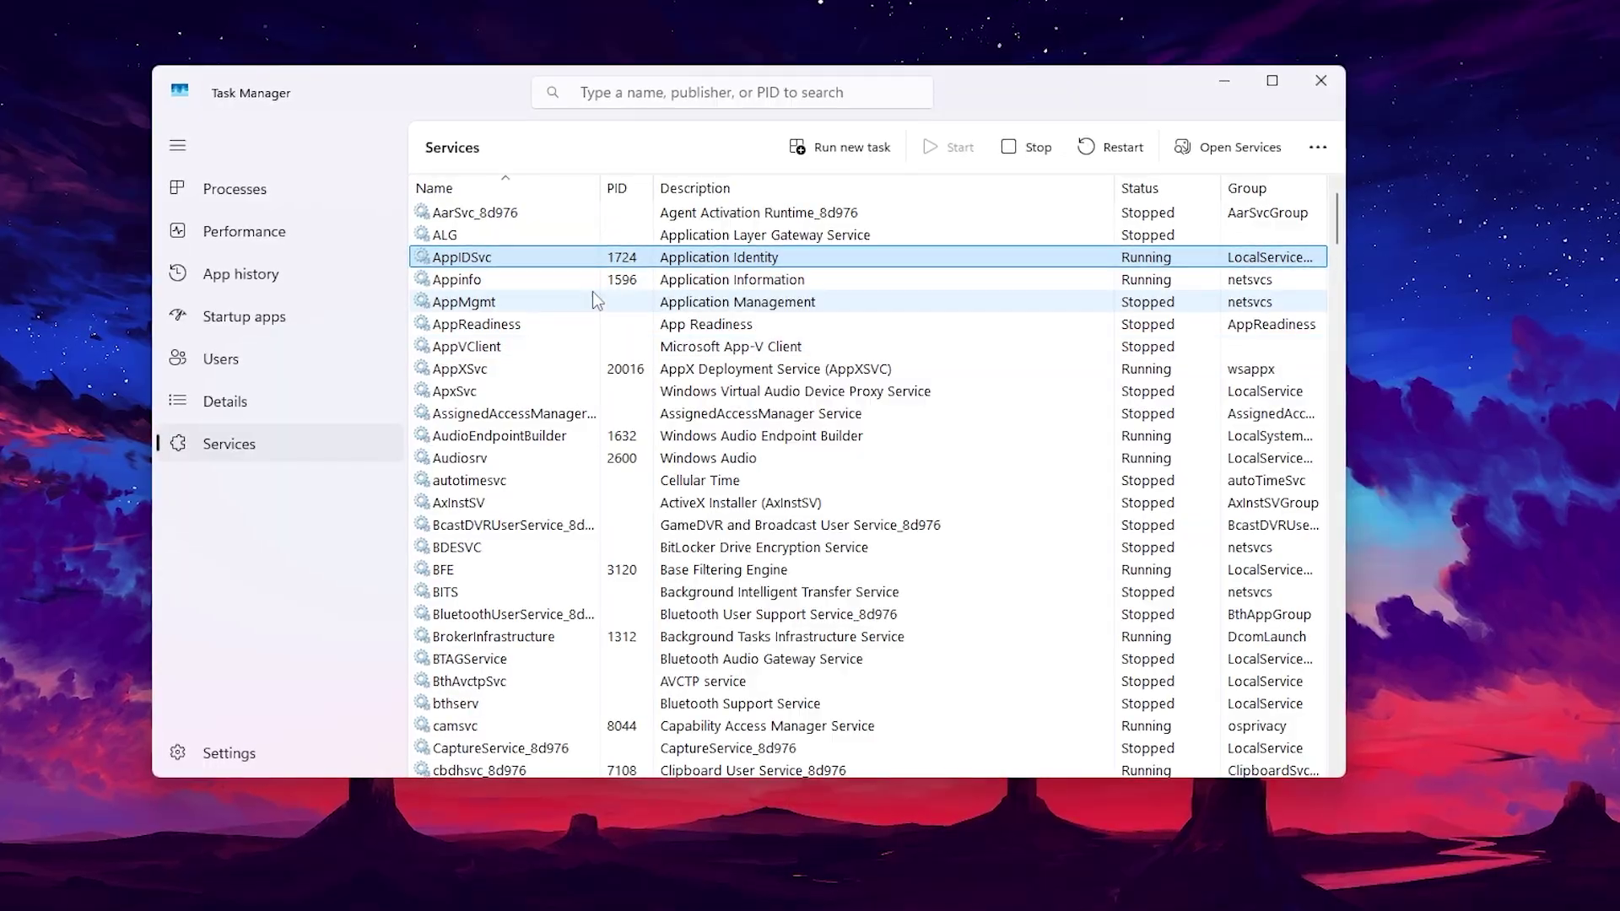
{"action": "key", "text": "w"}
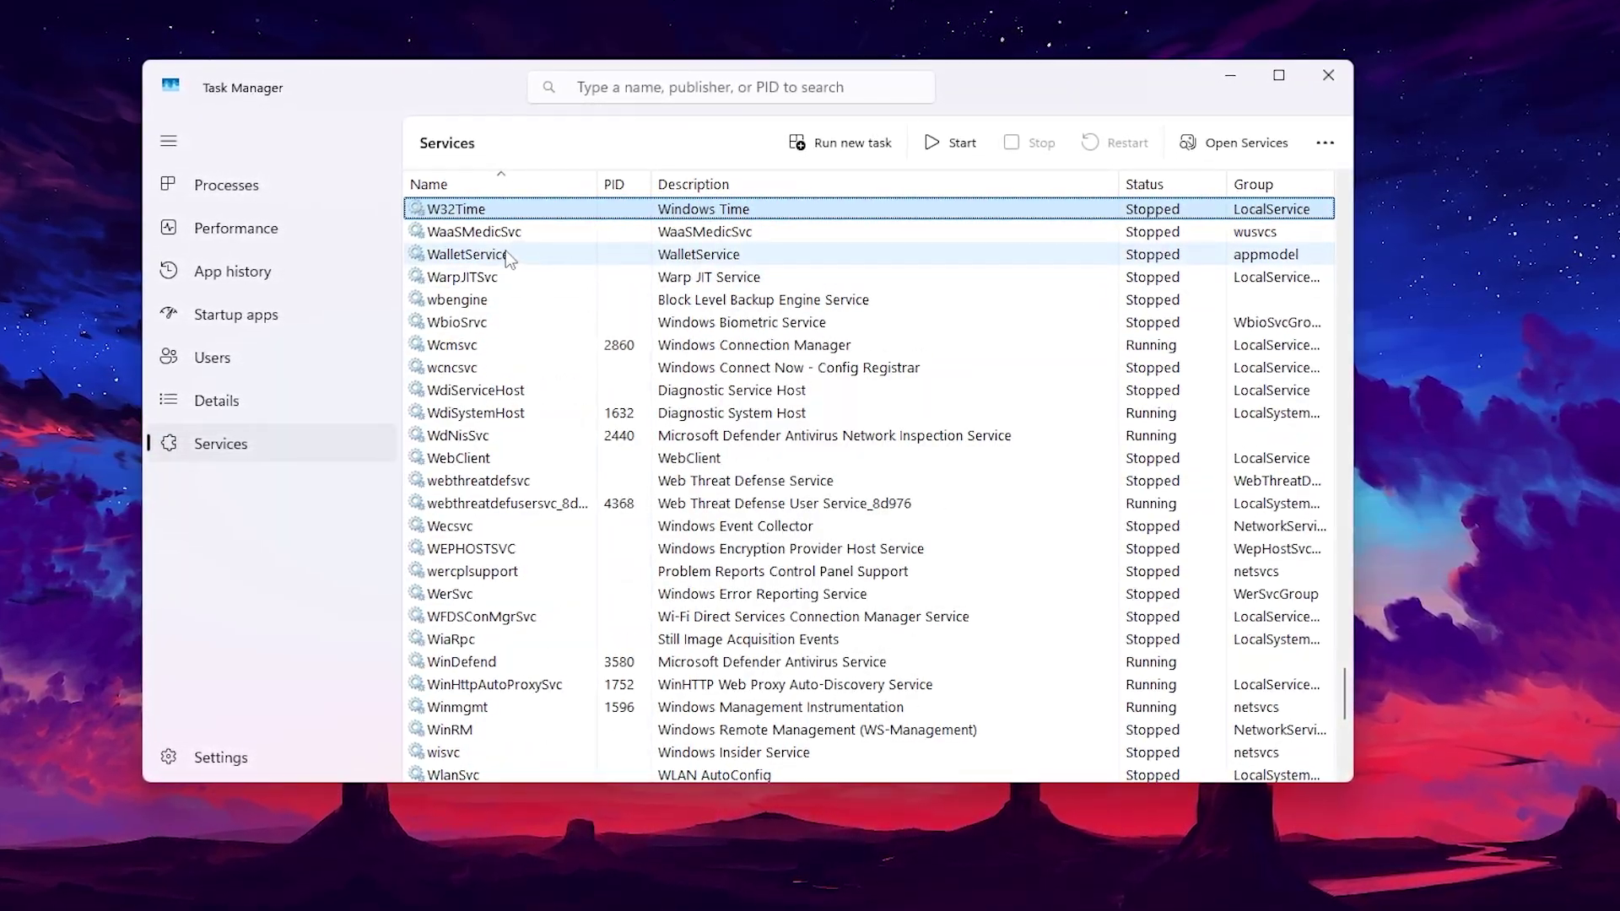
{"action": "right_click", "coordinate": [500, 255]}
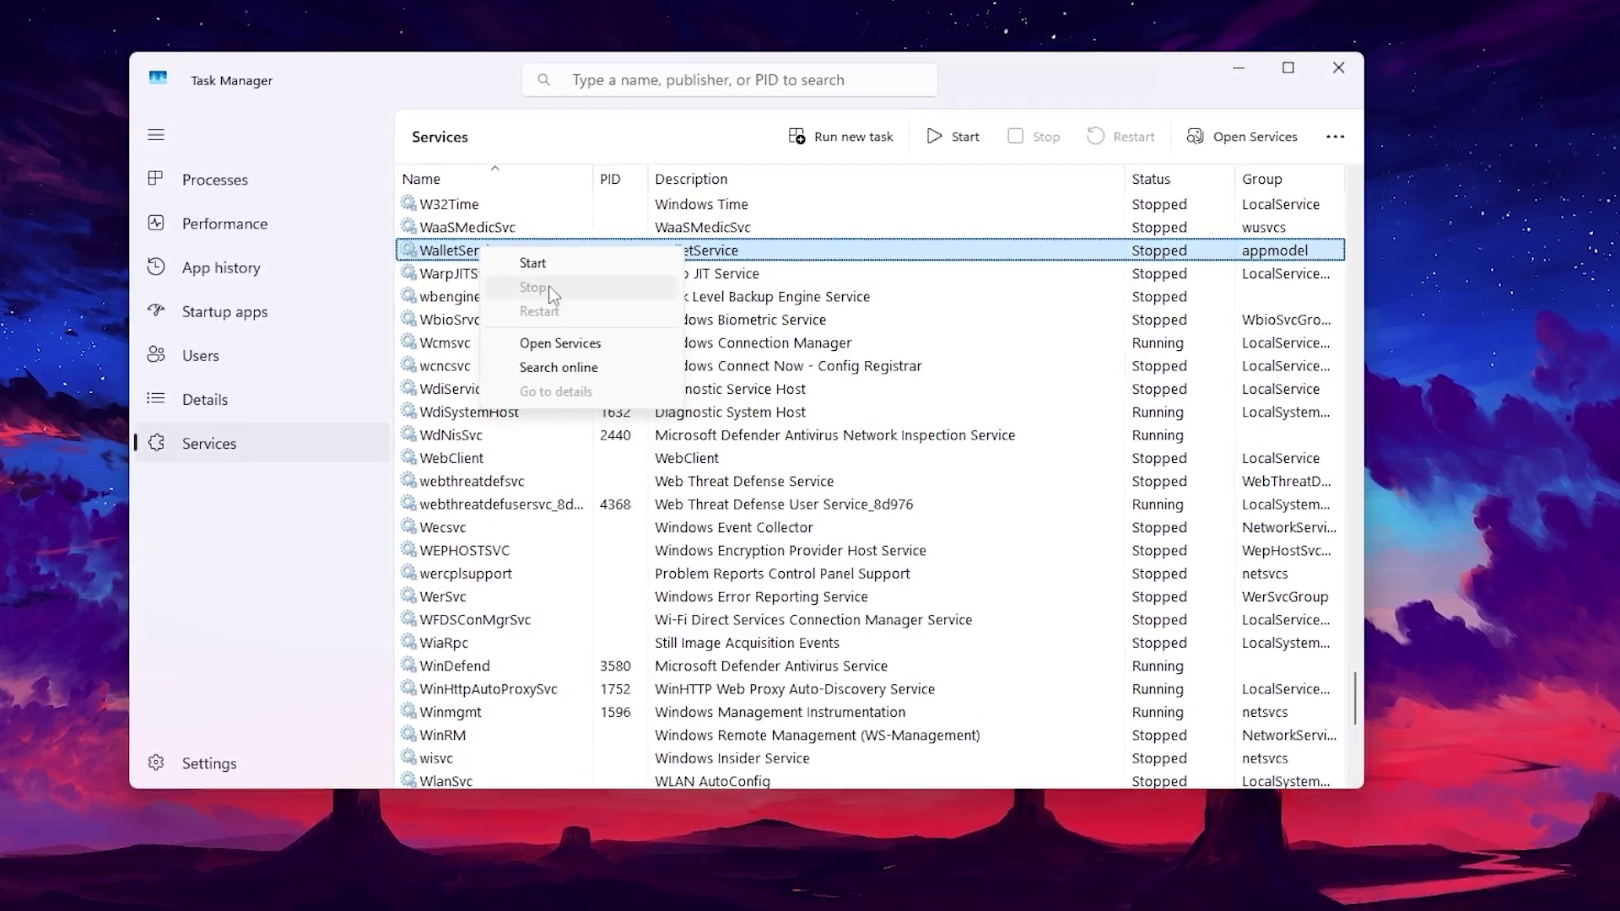
{"action": "left_click", "coordinate": [1035, 297]}
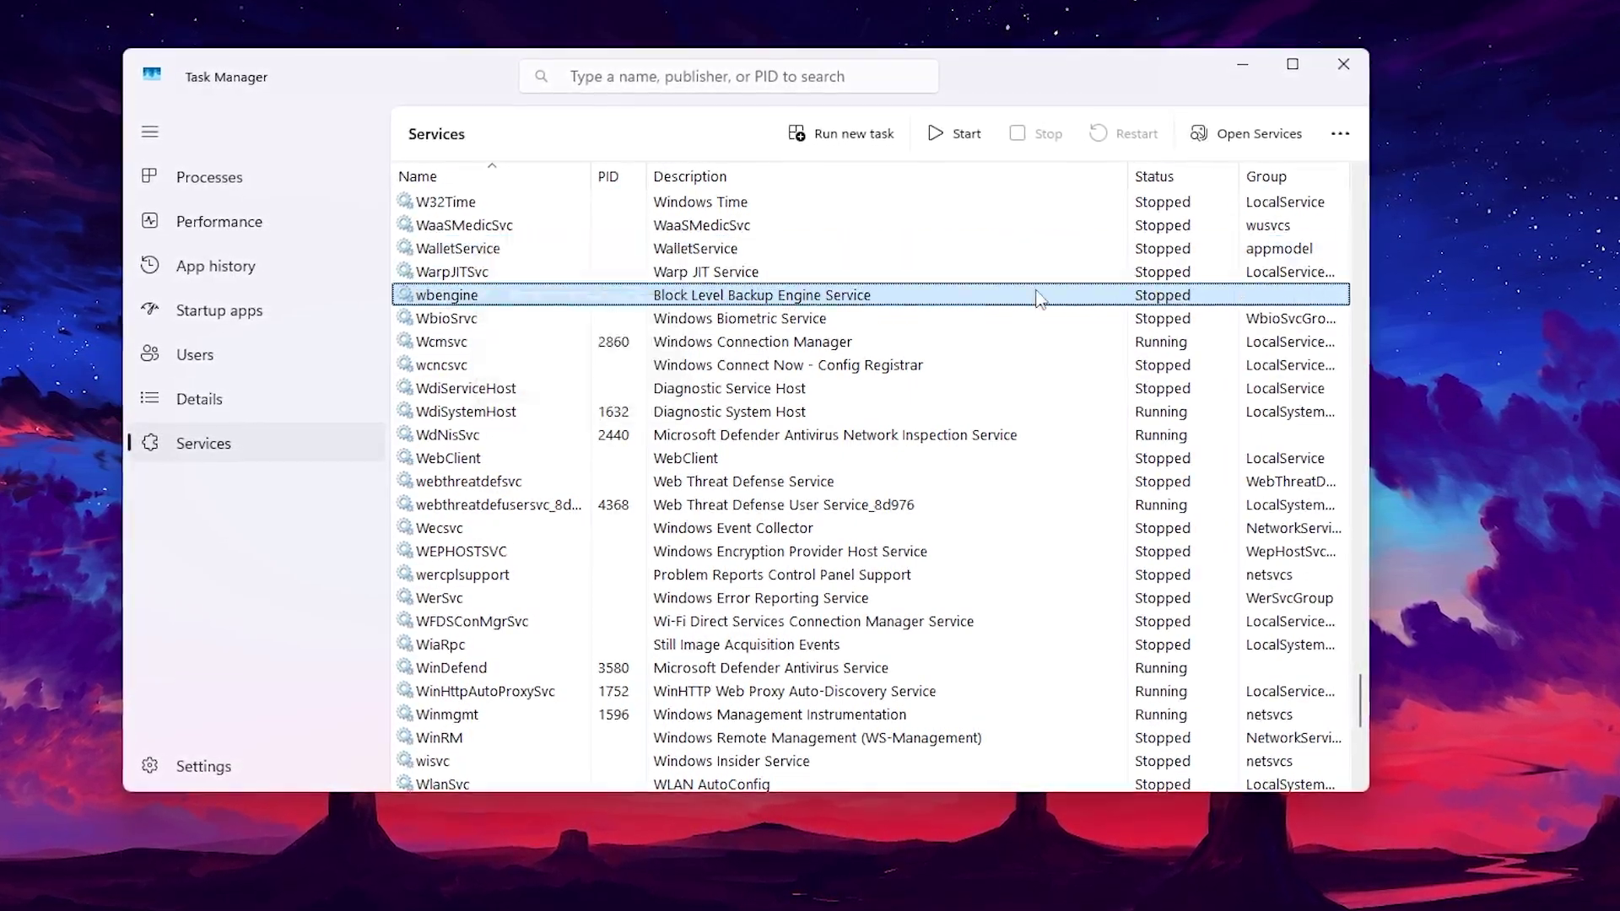
Step: Look over the Xbox services, locate the SysMain service and check which actions are available for it
{"action": "scroll", "coordinate": [928, 337], "scroll_direction": "down", "scroll_amount": 7}
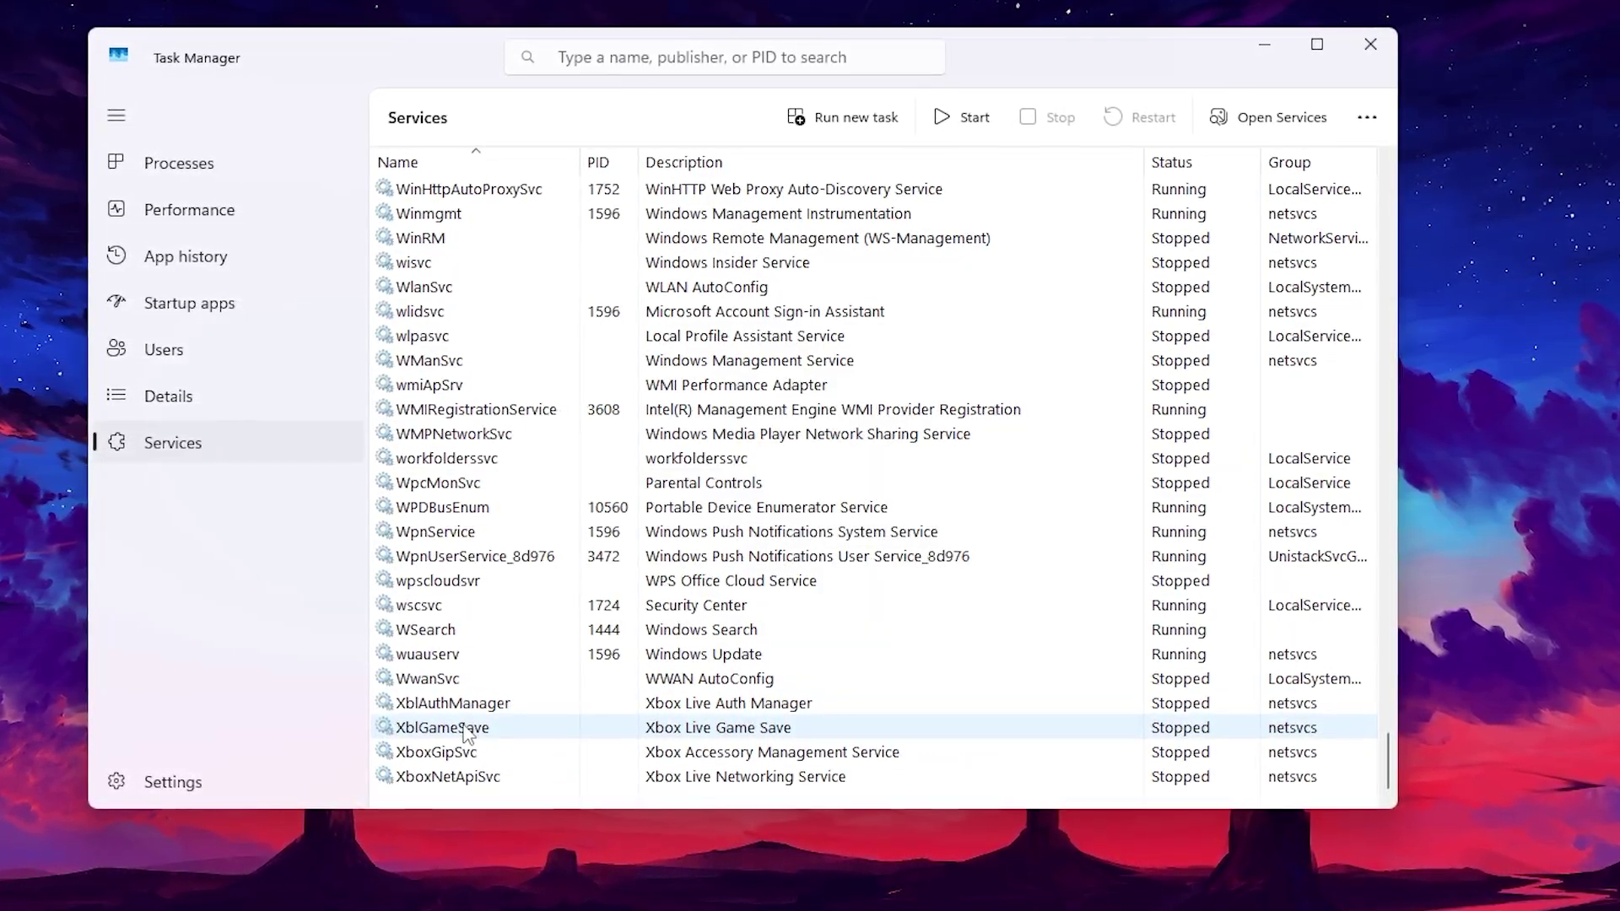
{"action": "key", "text": "s"}
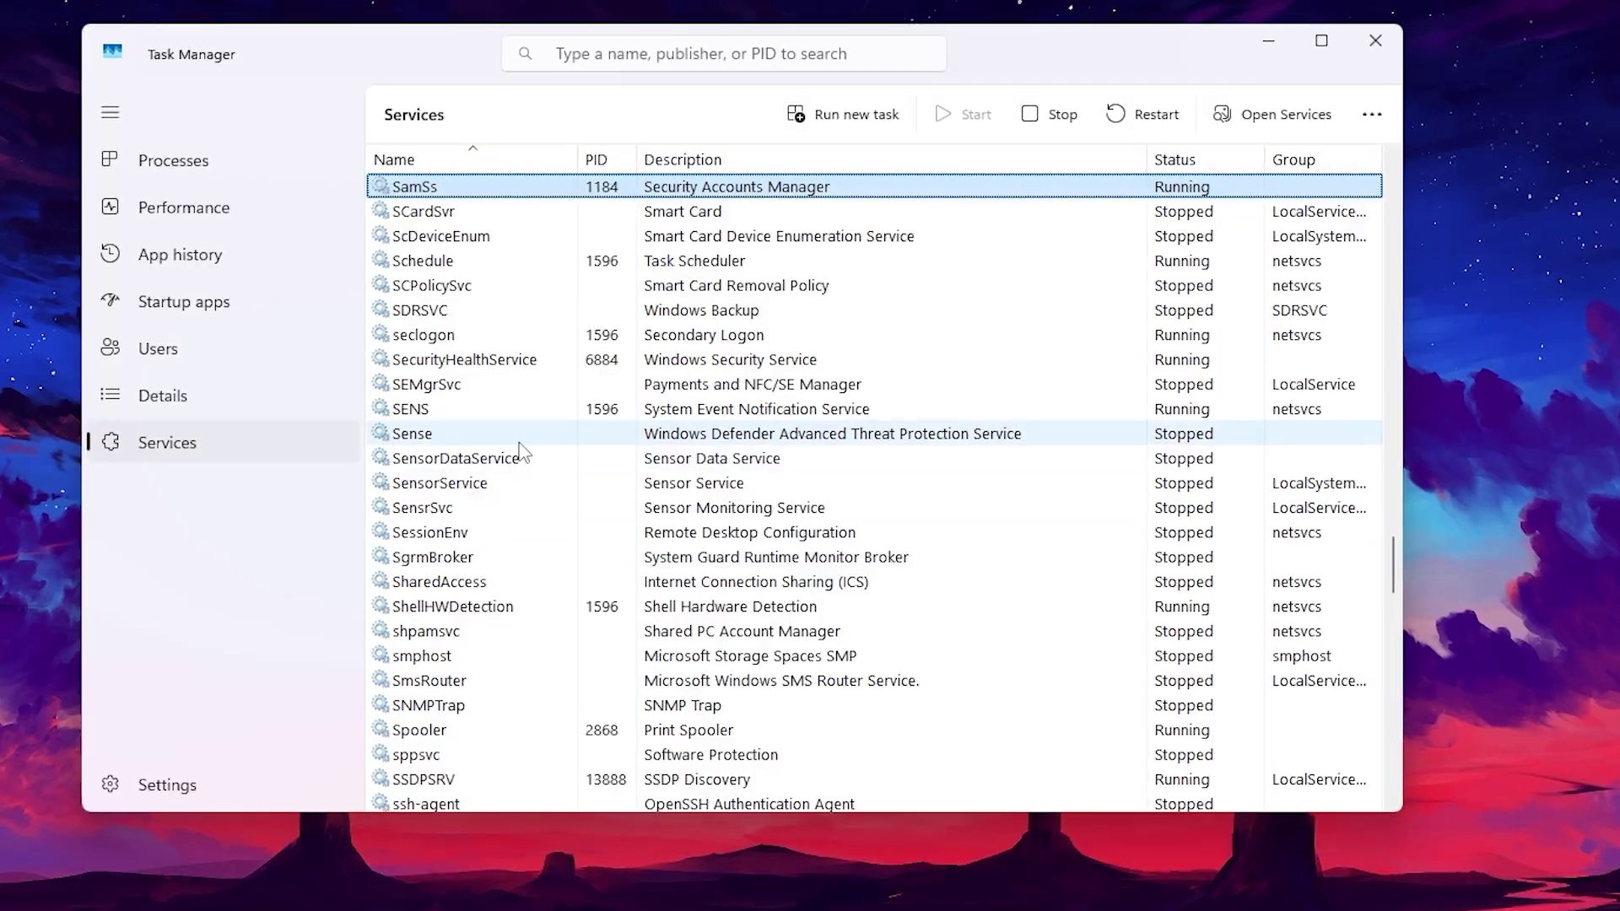
{"action": "scroll", "coordinate": [529, 459], "scroll_direction": "down", "scroll_amount": 5}
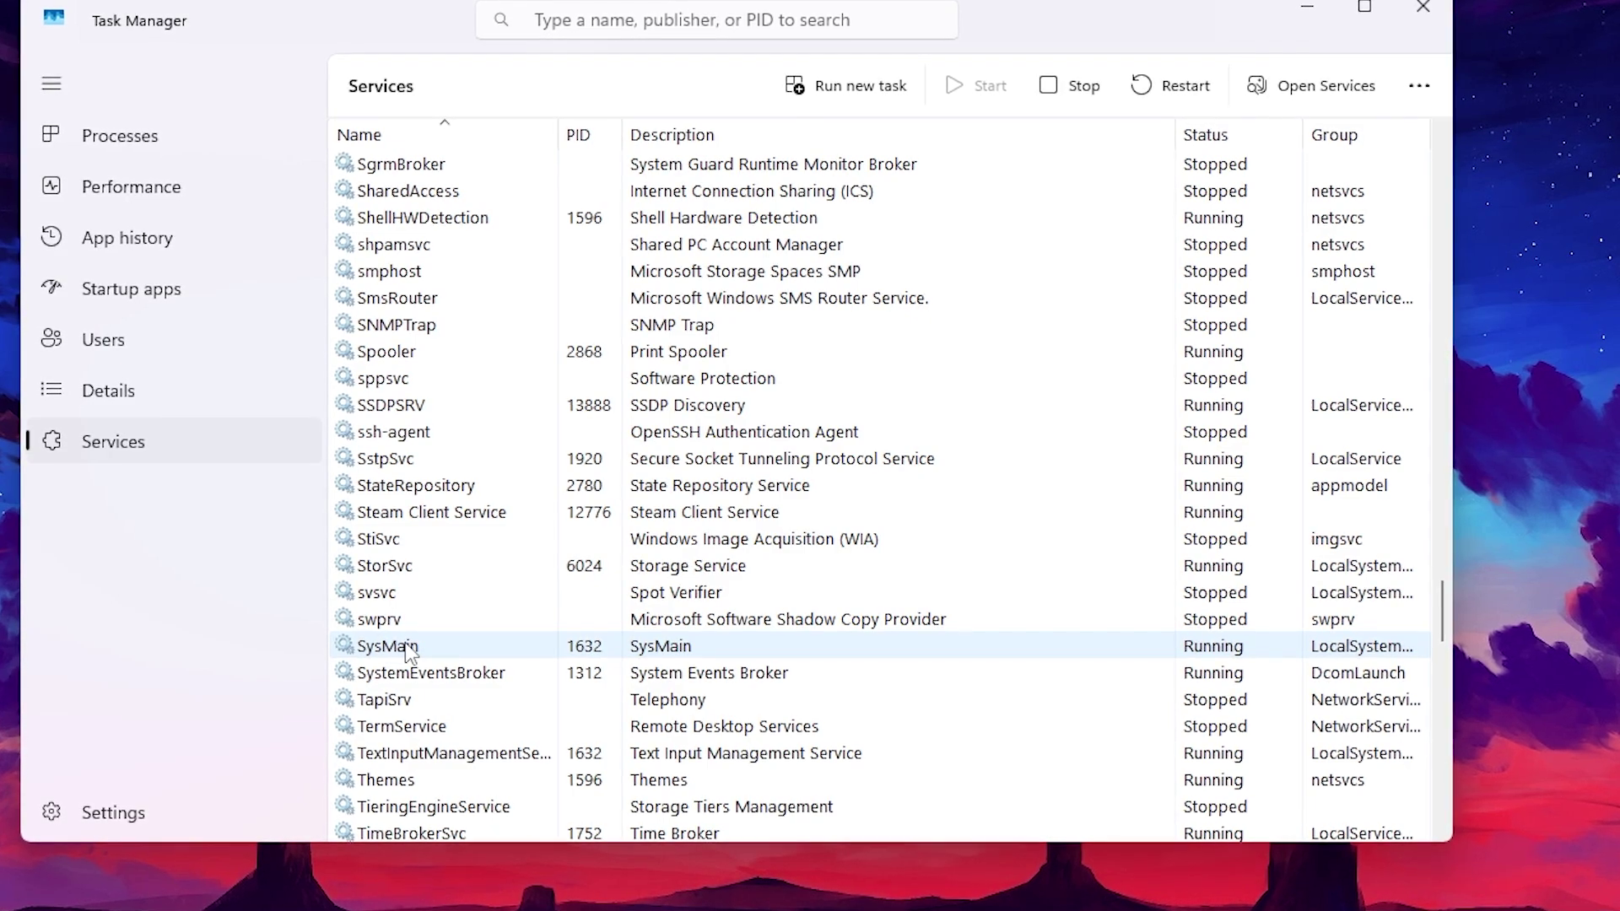
{"action": "right_click", "coordinate": [425, 646]}
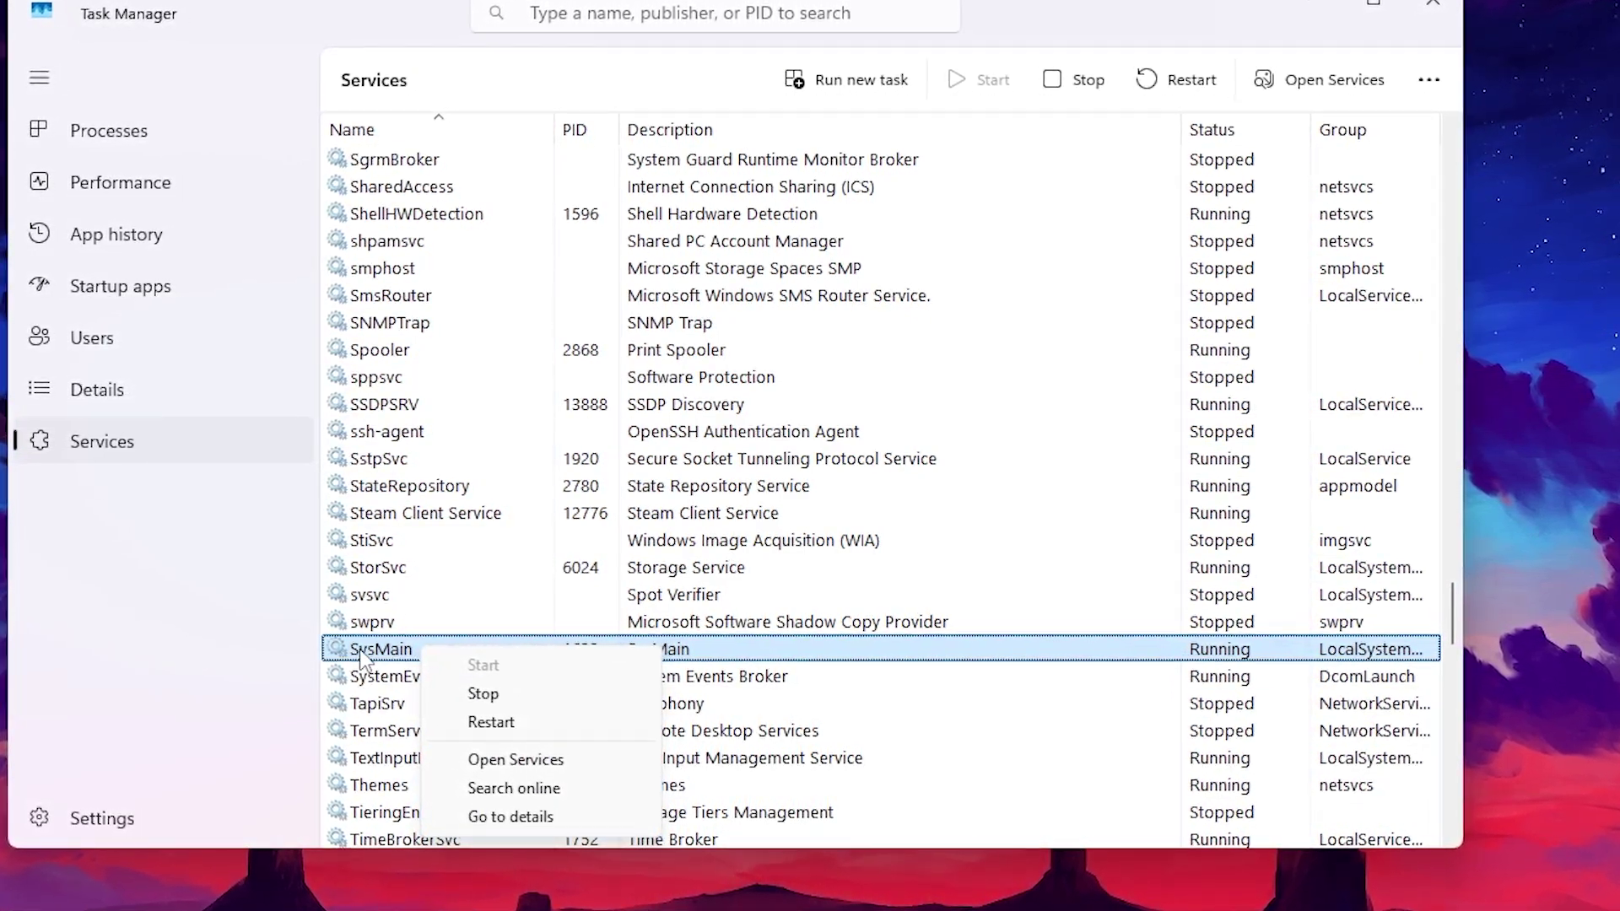
{"action": "left_click", "coordinate": [361, 658]}
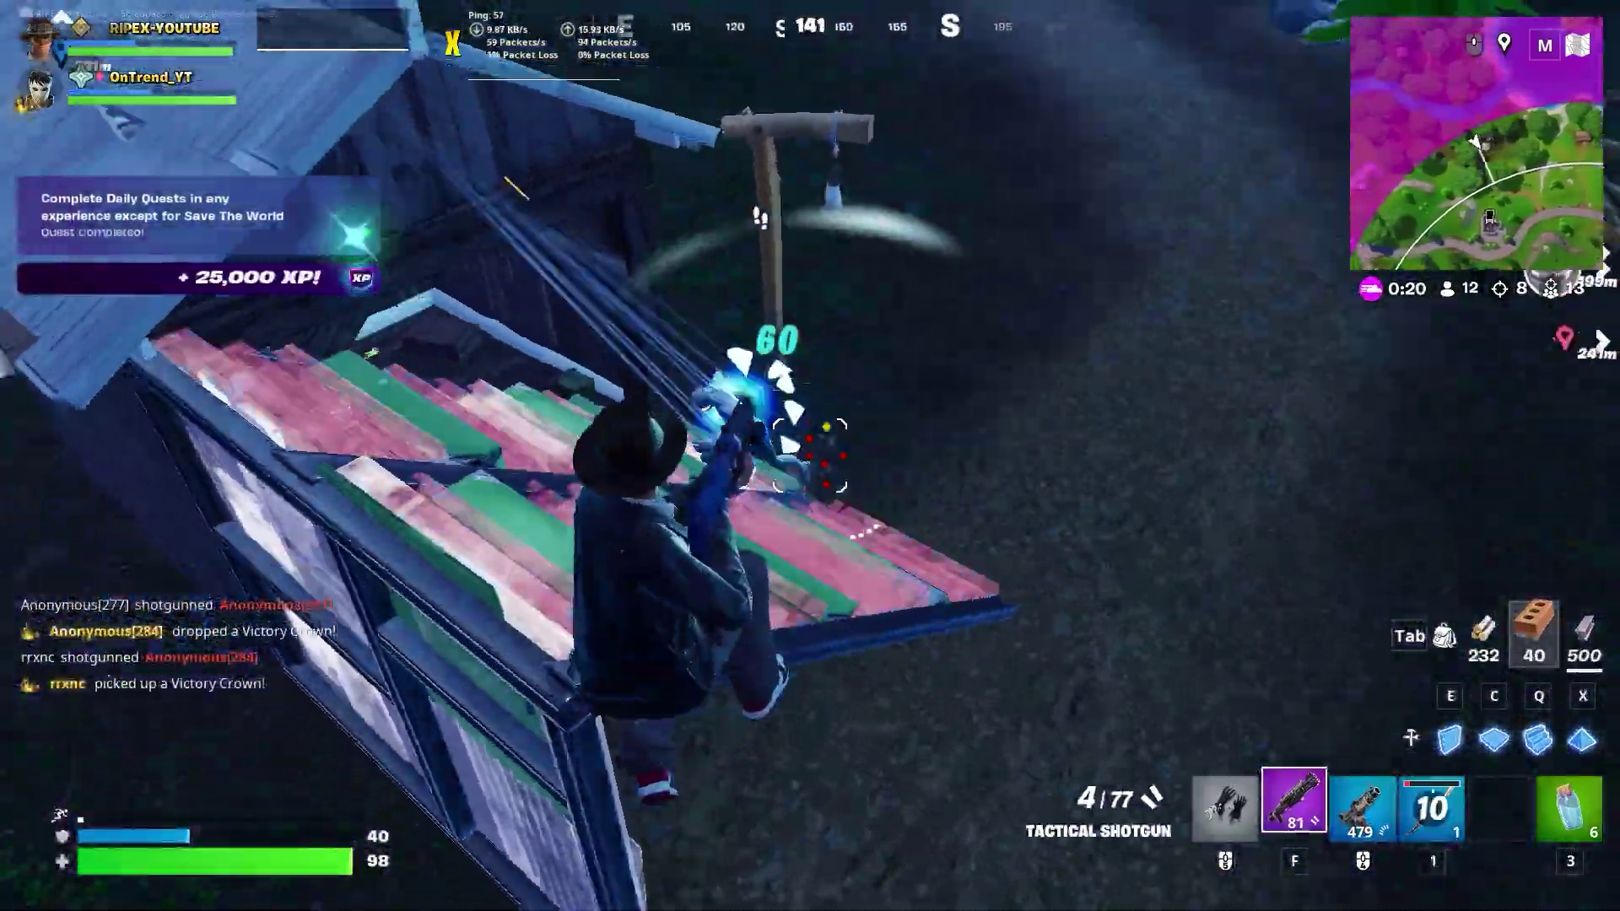
{"action": "key", "text": "q"}
{"action": "left_click", "coordinate": [810, 456]}
{"action": "key", "text": "f"}
{"action": "key", "text": "shift"}
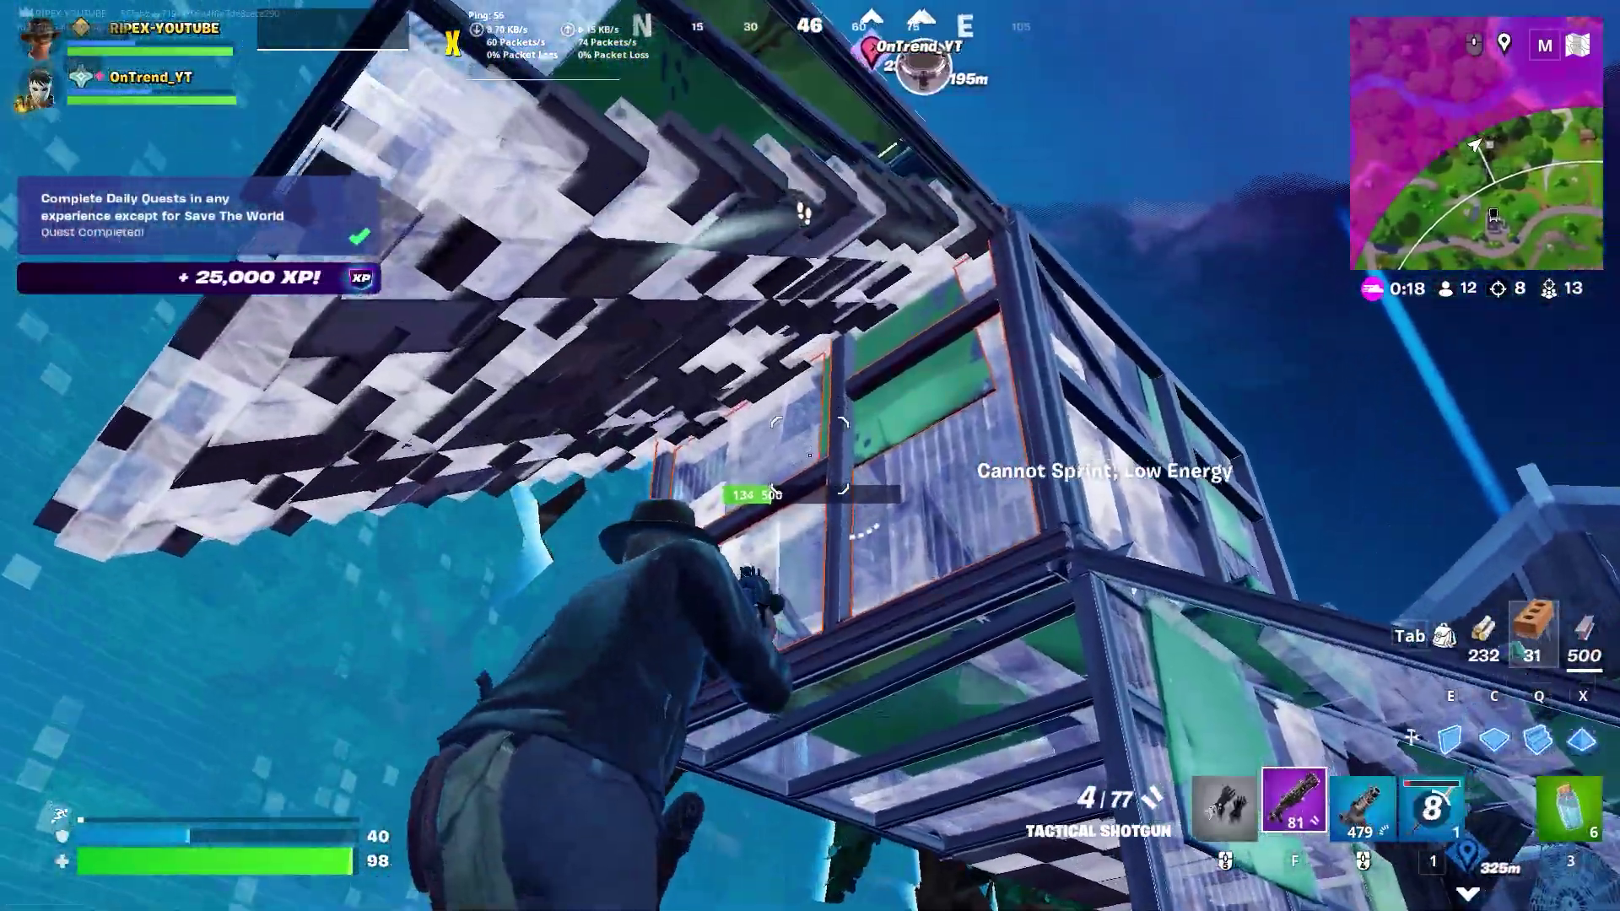
{"action": "key", "text": "1"}
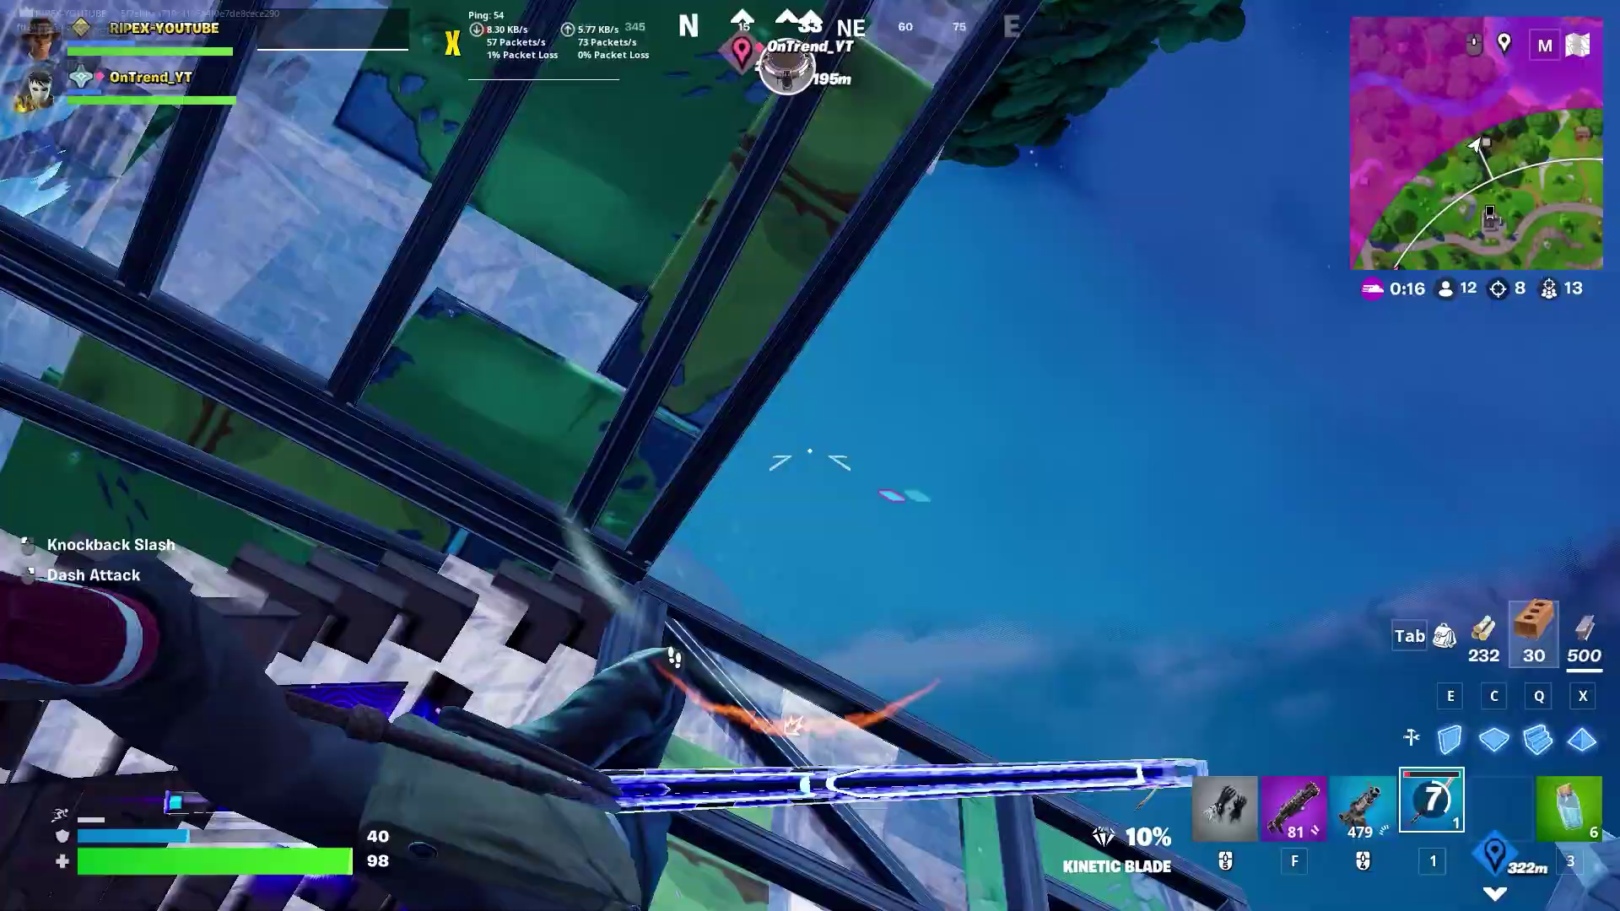
{"action": "right_click", "coordinate": [810, 455]}
{"action": "key", "text": "f"}
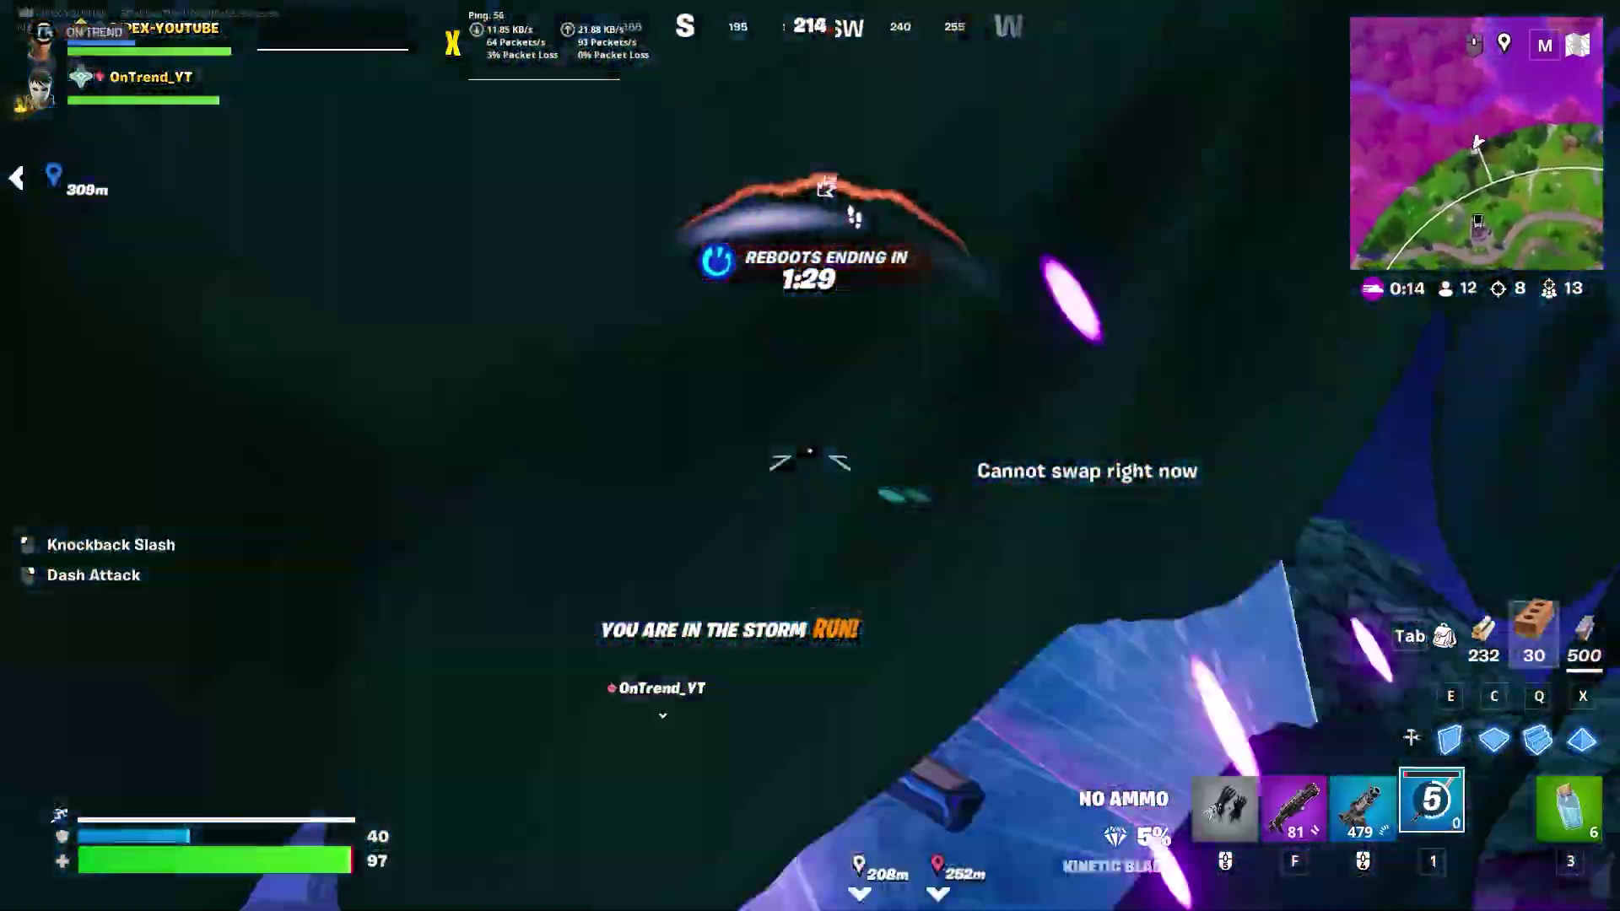
{"action": "left_click", "coordinate": [810, 456]}
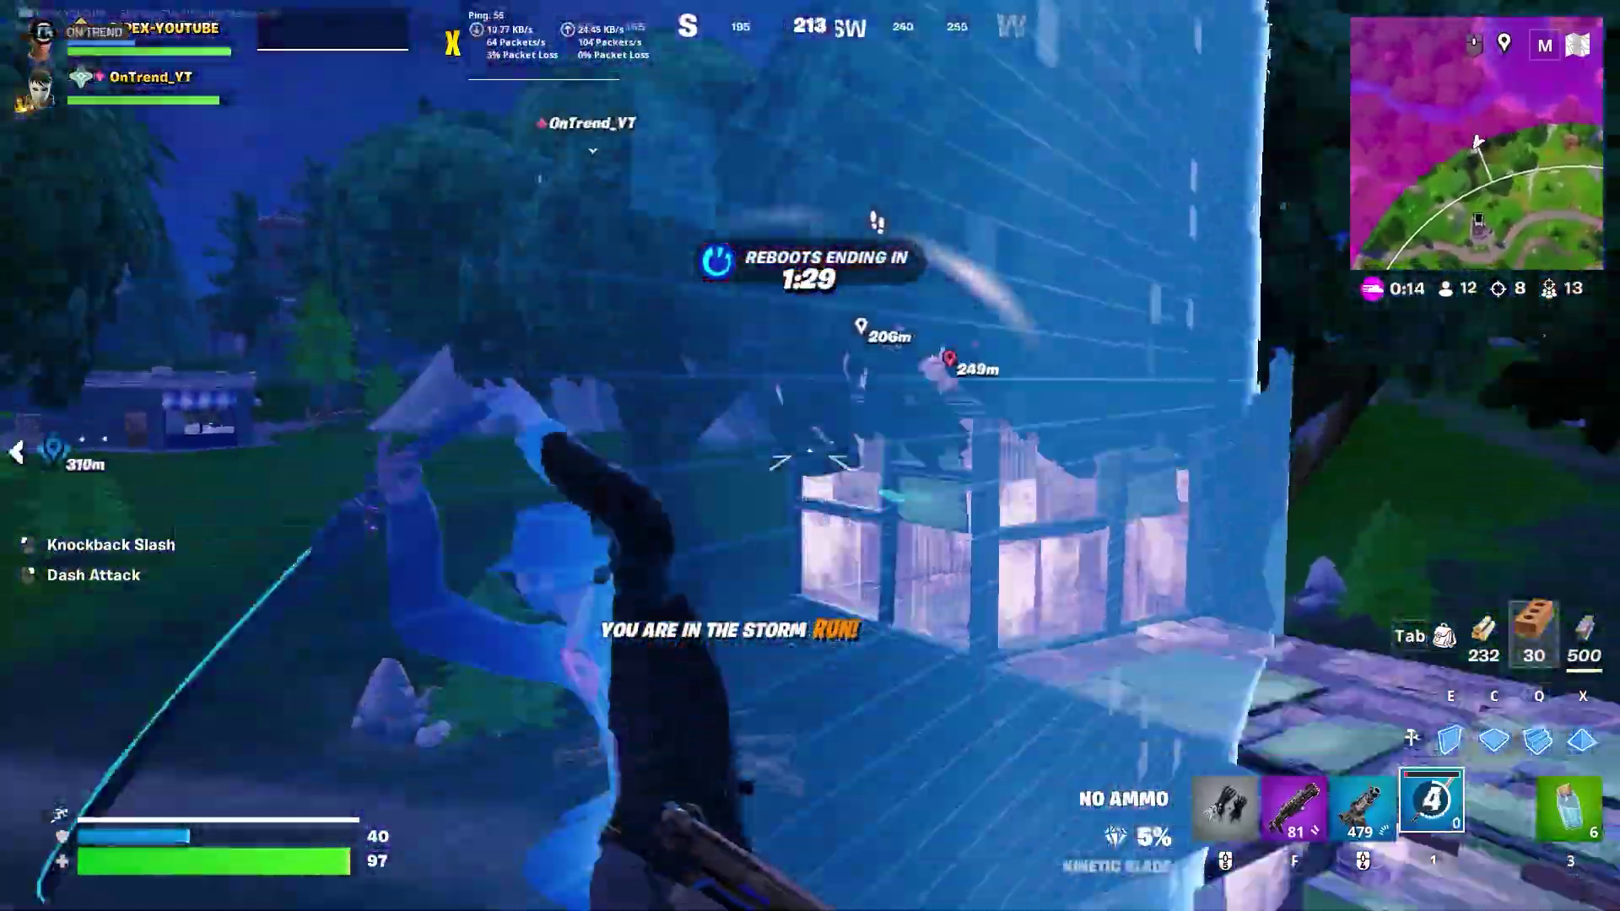
{"action": "key", "text": "f"}
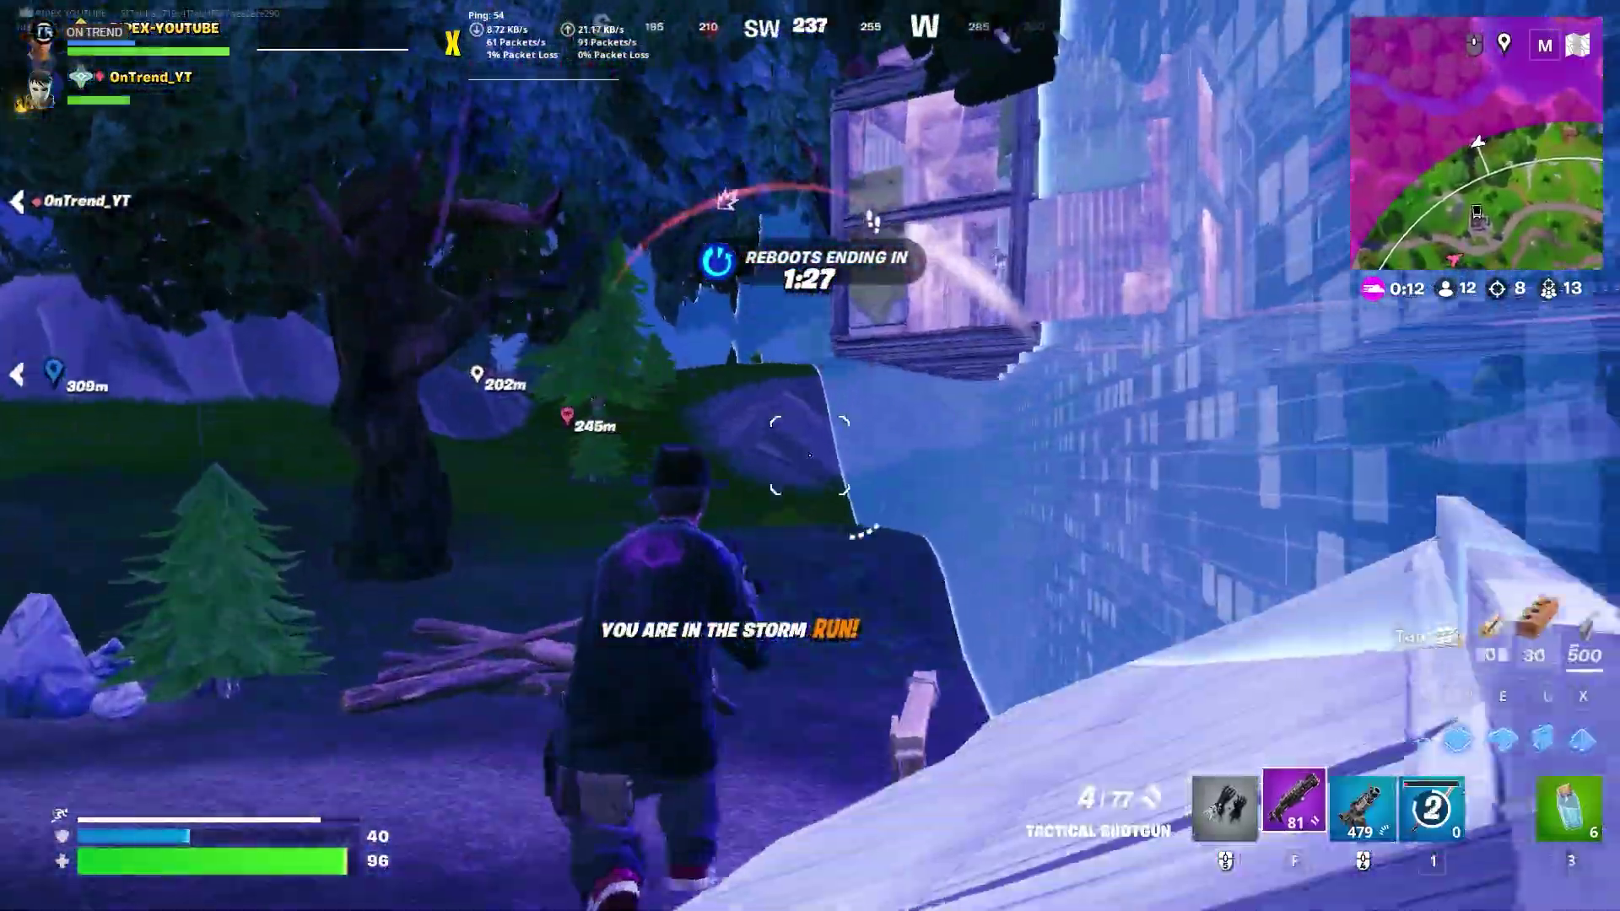
{"action": "key", "text": "e"}
{"action": "left_click", "coordinate": [810, 455]}
{"action": "key", "text": "c"}
{"action": "left_click", "coordinate": [810, 456]}
{"action": "key", "text": "q"}
{"action": "left_click", "coordinate": [810, 455]}
{"action": "key", "text": "f"}
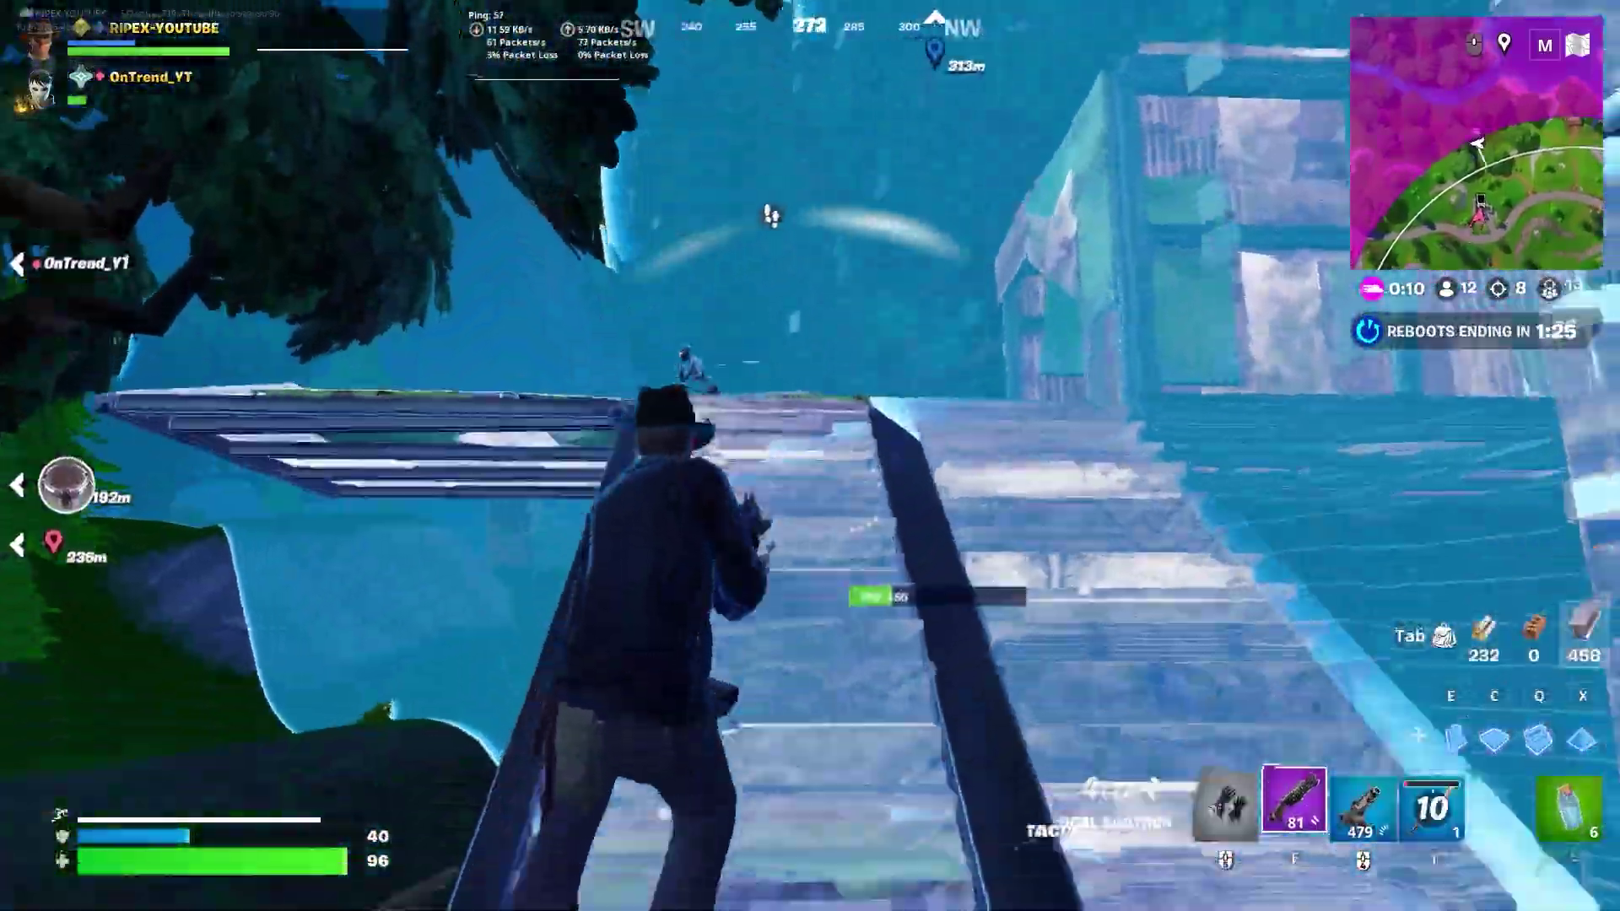
{"action": "left_click", "coordinate": [809, 455]}
{"action": "left_click", "coordinate": [810, 455]}
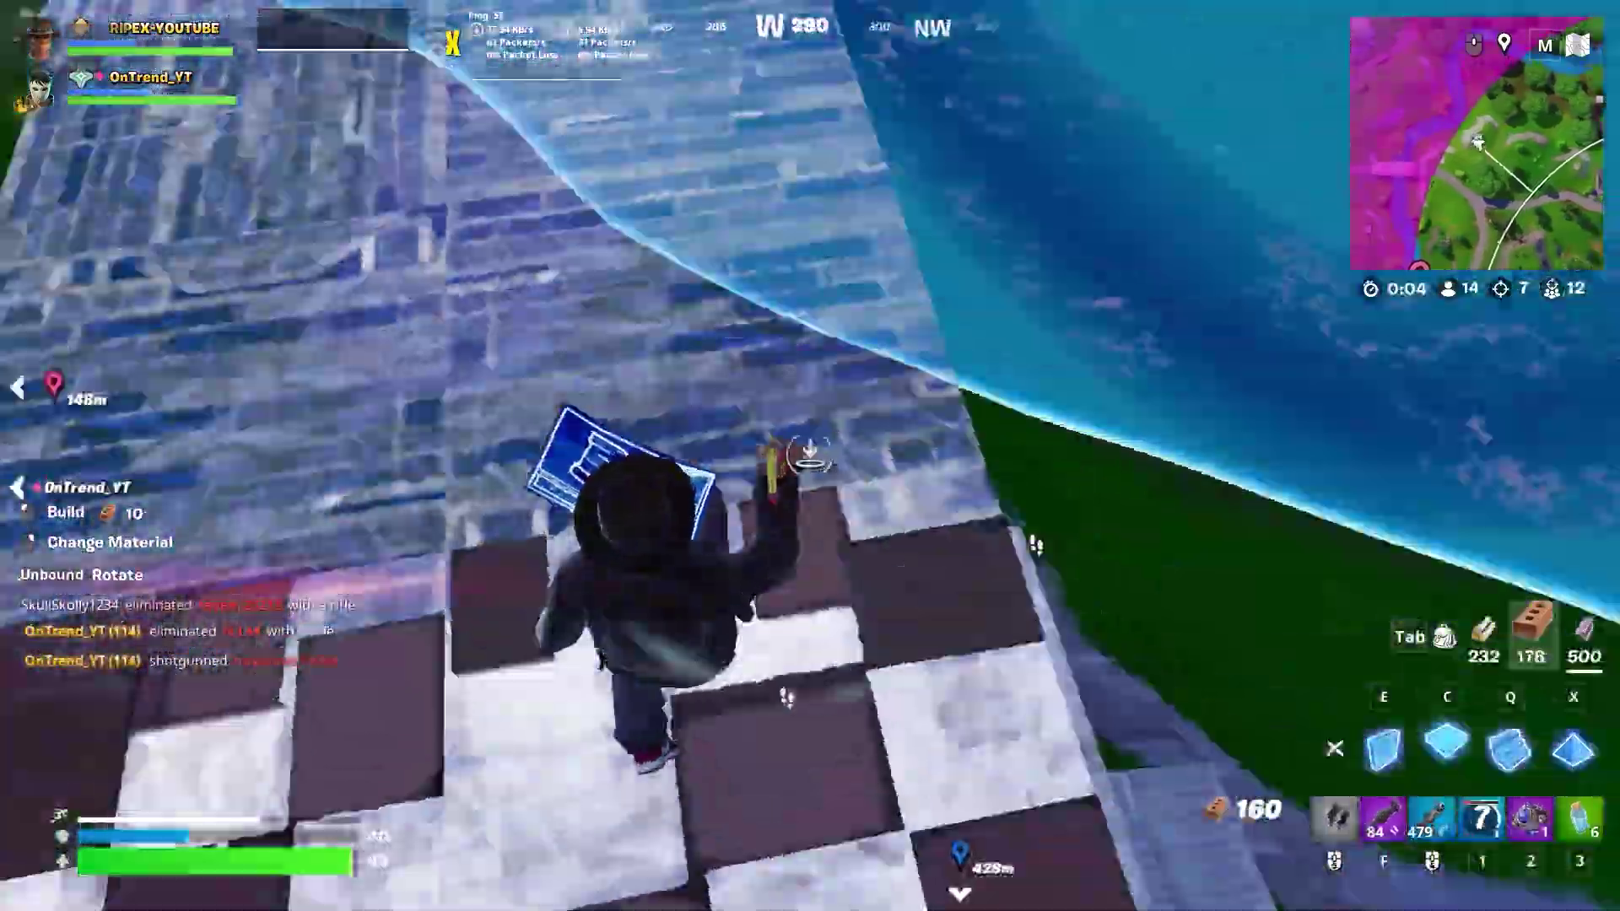
{"action": "key", "text": "f"}
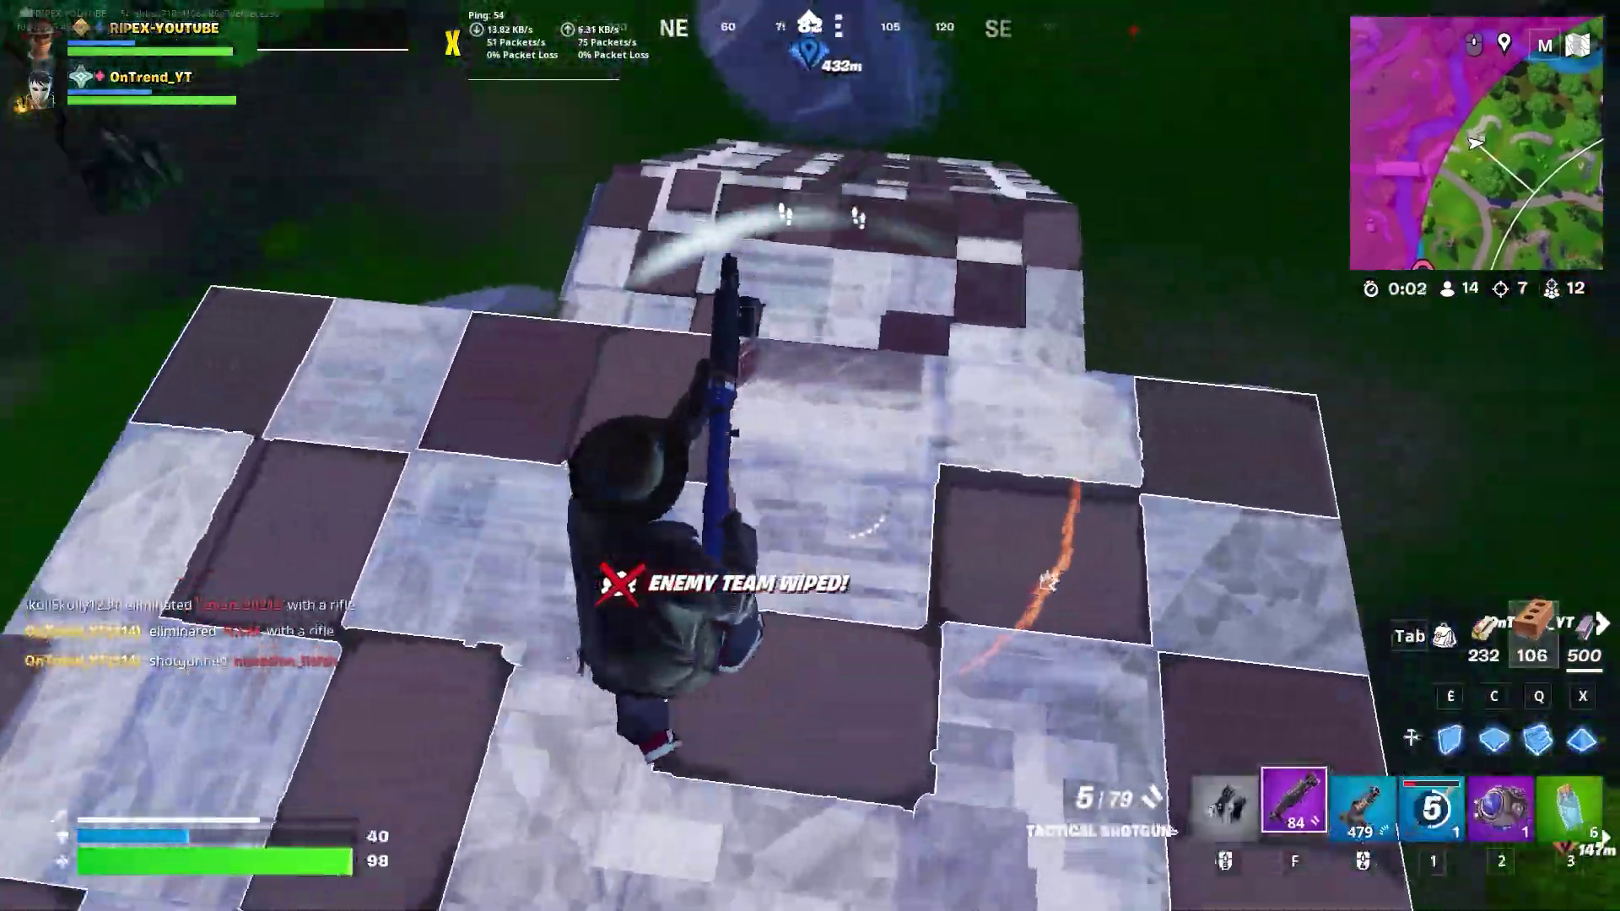
{"action": "key", "text": "r"}
{"action": "left_click", "coordinate": [809, 456]}
{"action": "left_click", "coordinate": [810, 455]}
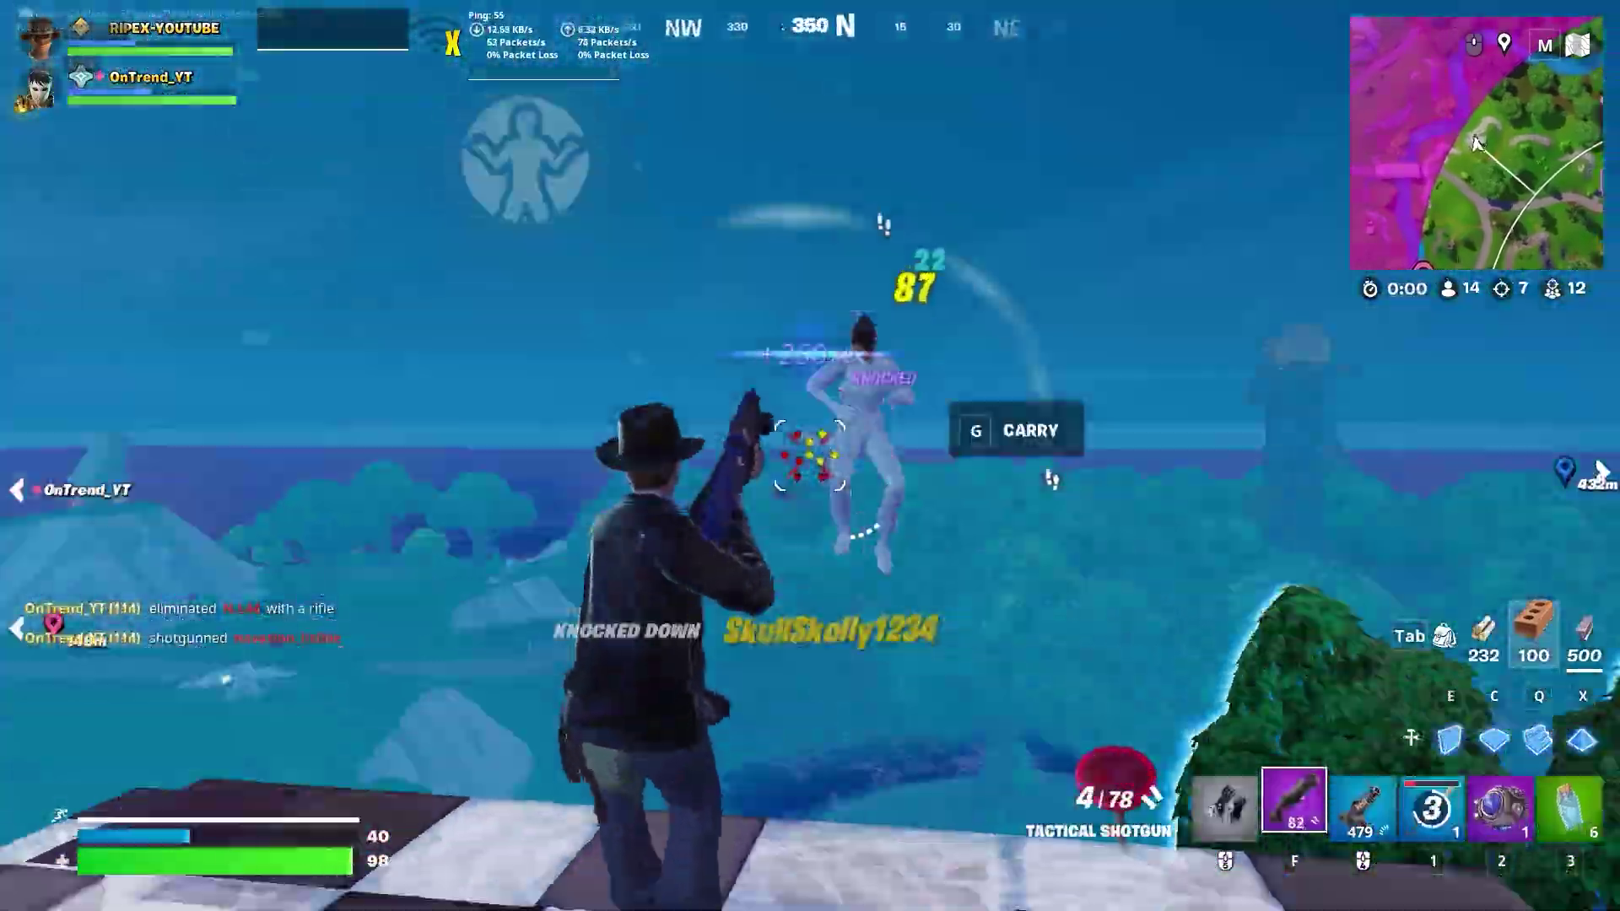
{"action": "key", "text": "e"}
{"action": "left_click", "coordinate": [810, 456]}
{"action": "key", "text": "f"}
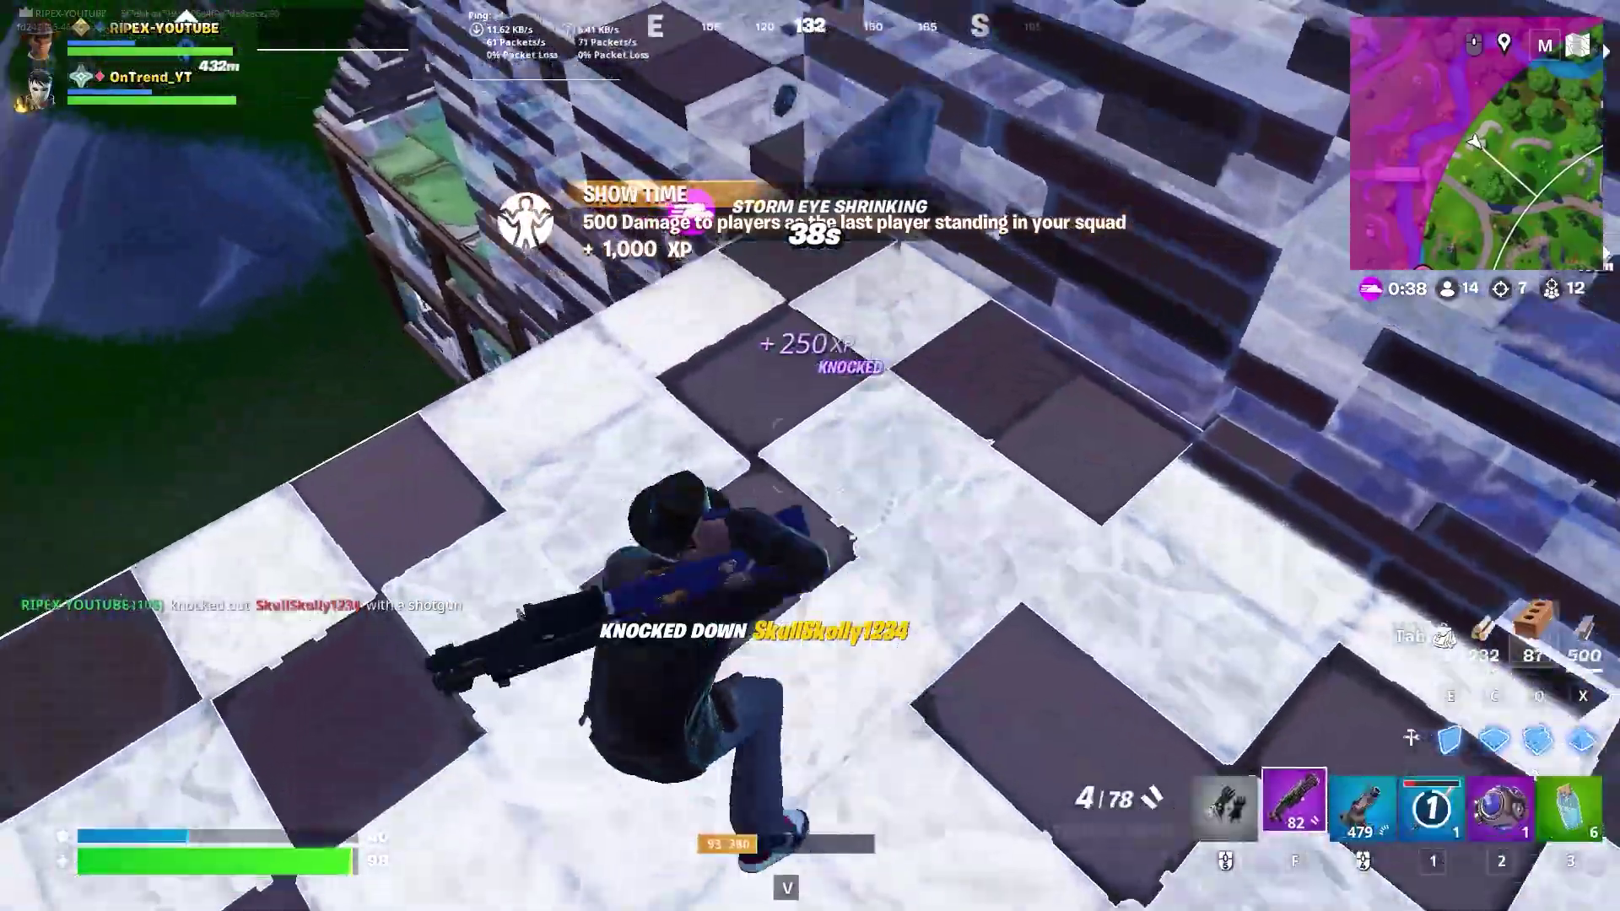
{"action": "key", "text": "e"}
{"action": "left_click", "coordinate": [810, 456]}
{"action": "key", "text": "f"}
{"action": "key", "text": "c"}
{"action": "left_click", "coordinate": [810, 456]}
{"action": "key", "text": "f"}
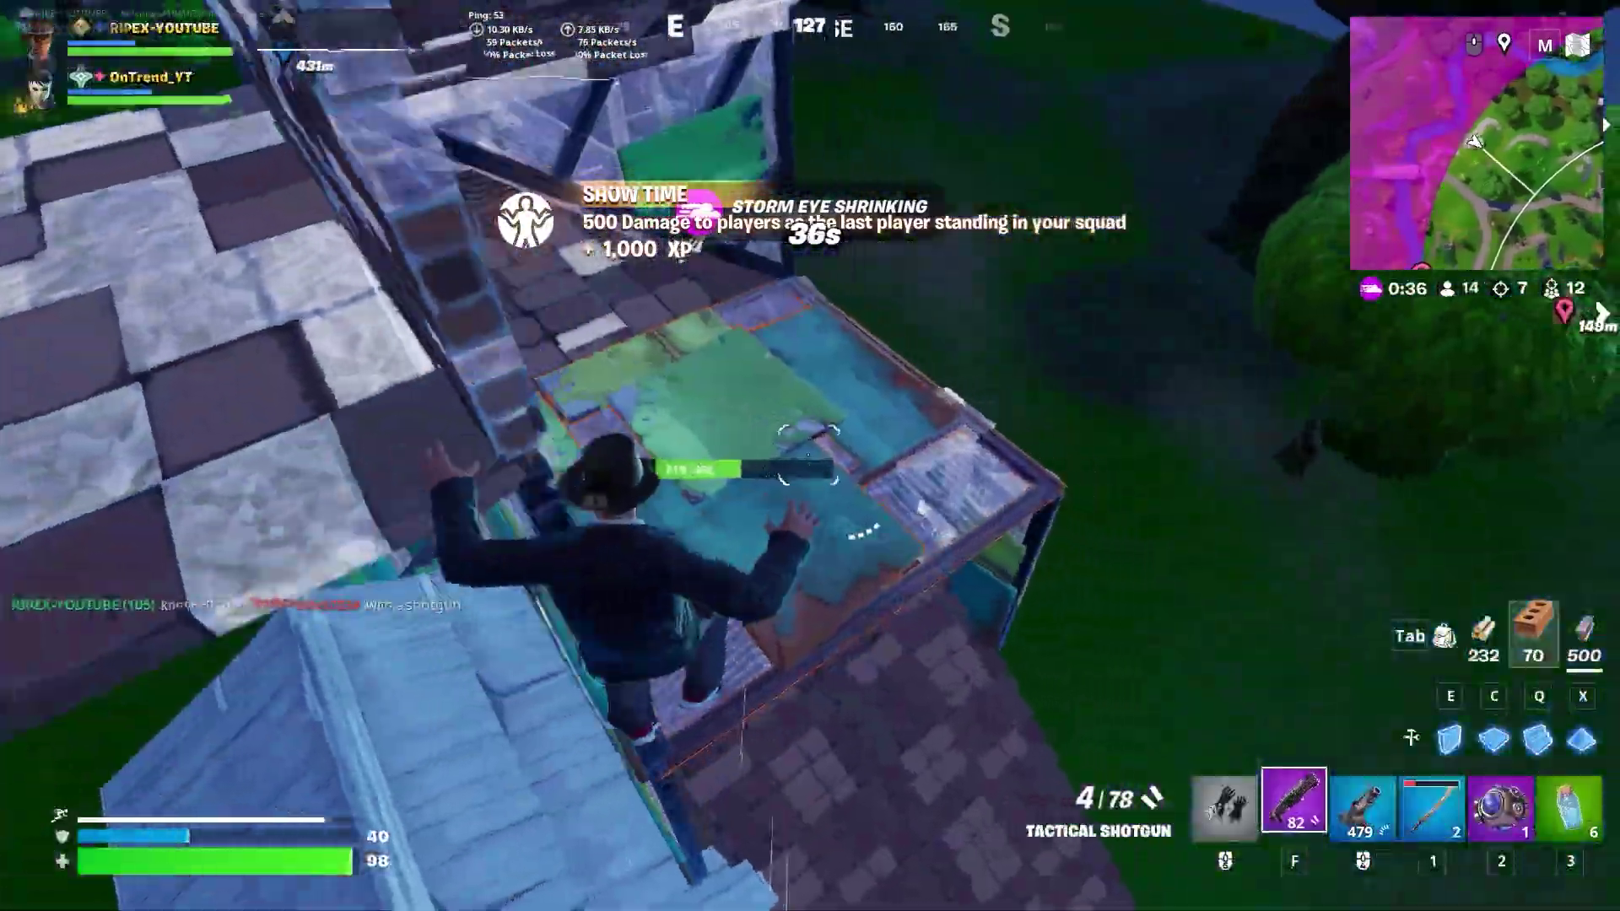
{"action": "key", "text": "c"}
{"action": "left_click", "coordinate": [810, 456]}
{"action": "key", "text": "f"}
{"action": "key", "text": "1"}
{"action": "key", "text": "2"}
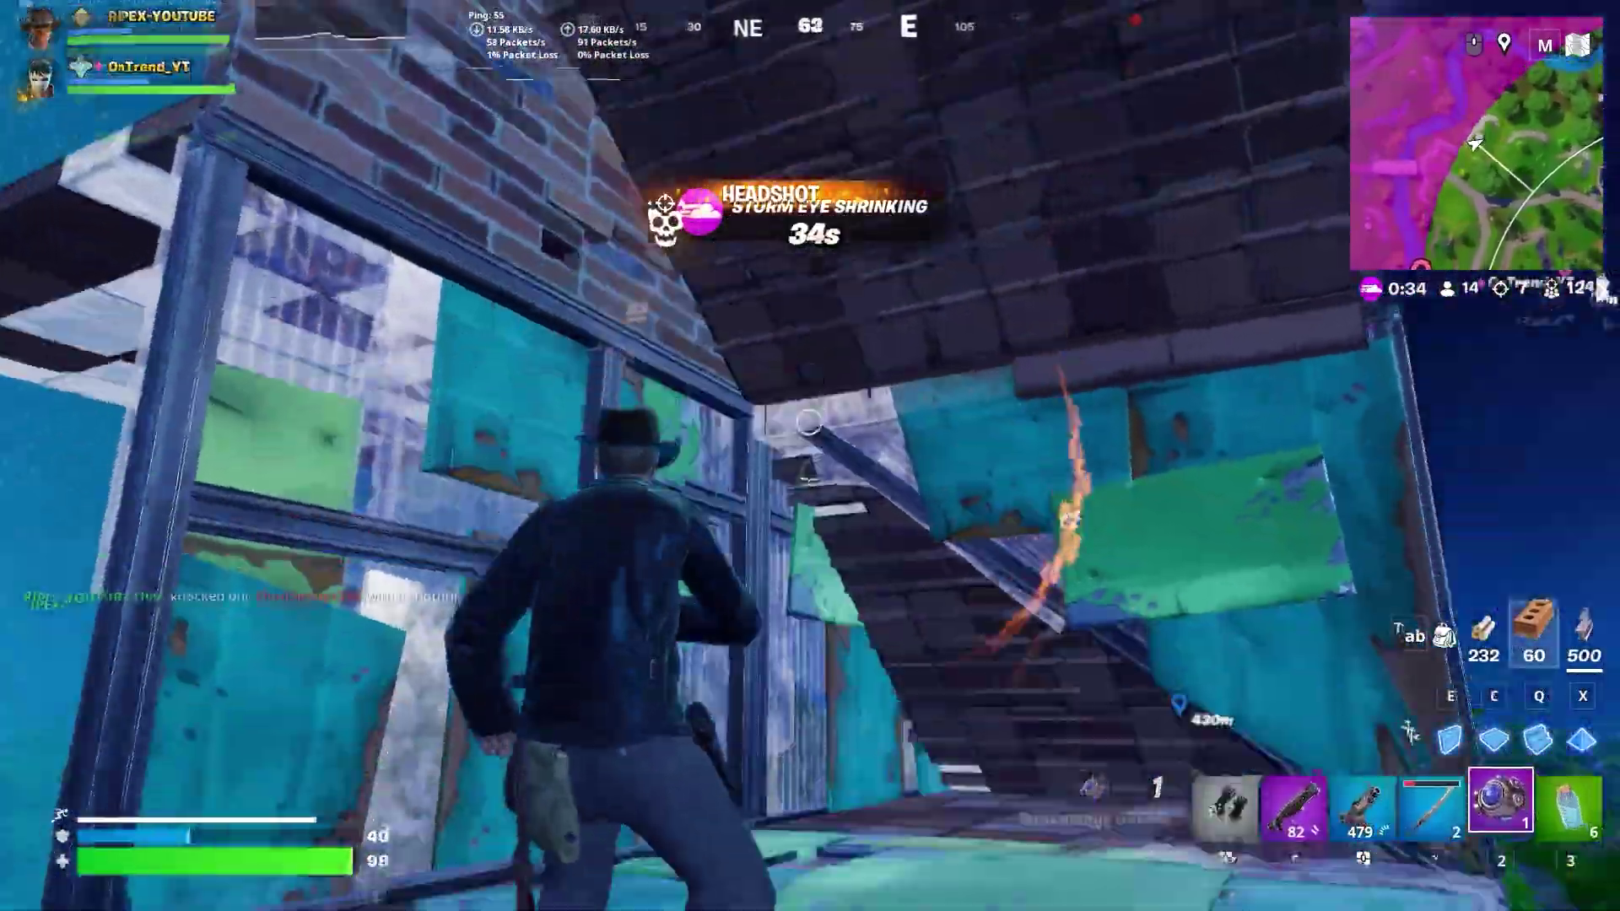
{"action": "left_click", "coordinate": [810, 455]}
{"action": "key", "text": "f"}
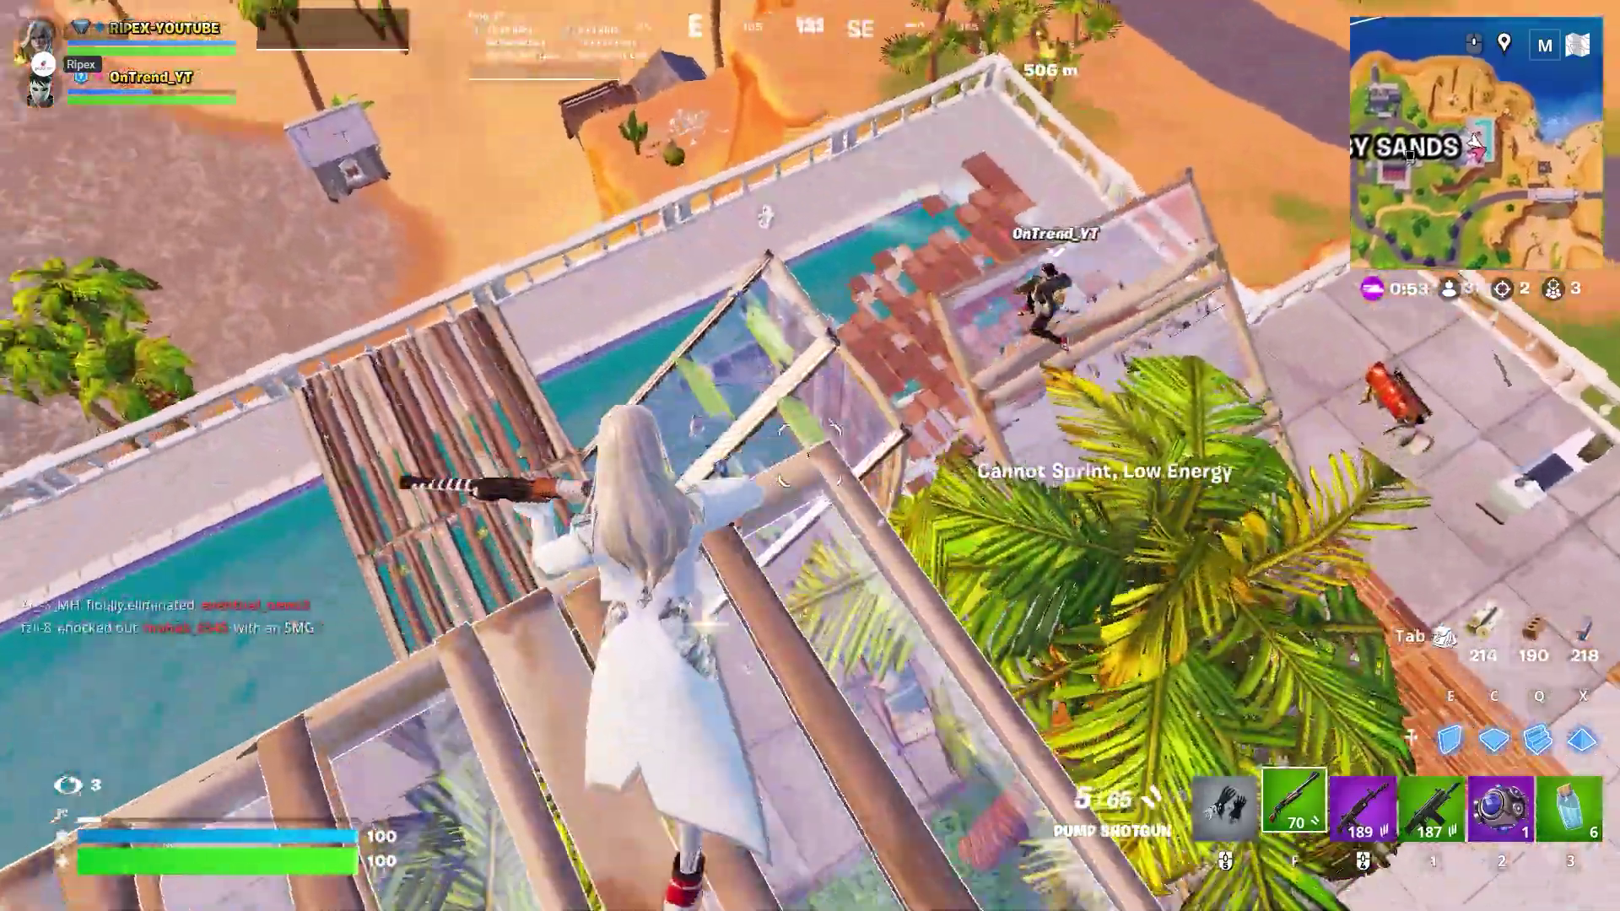
{"action": "key", "text": "f"}
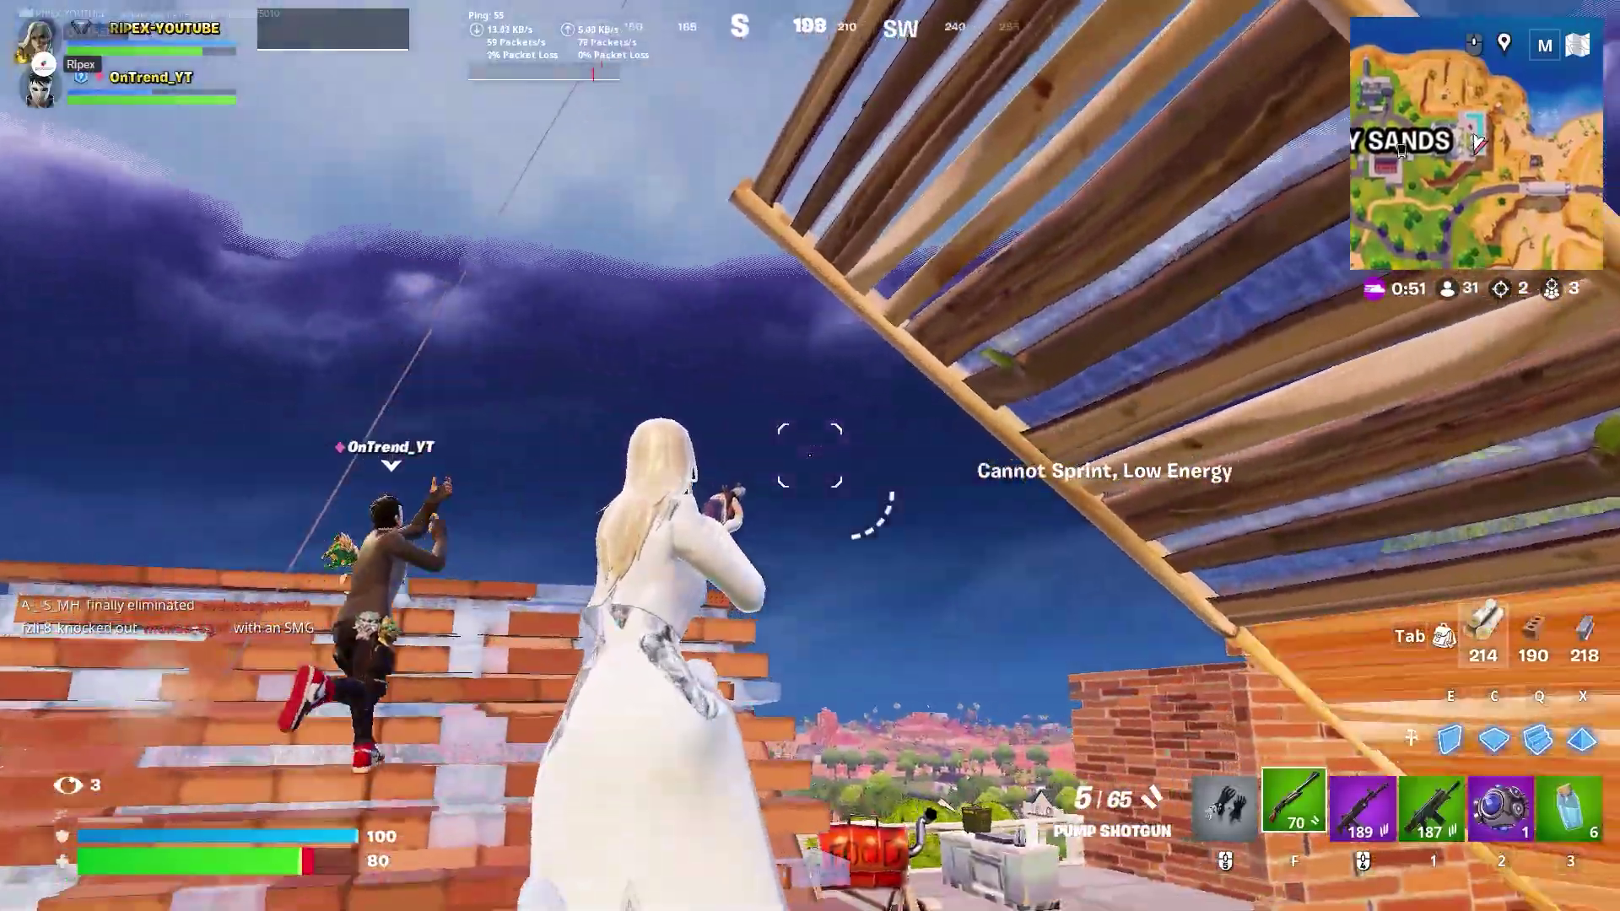
{"action": "key", "text": "c"}
{"action": "left_click", "coordinate": [809, 455]}
{"action": "key", "text": "f"}
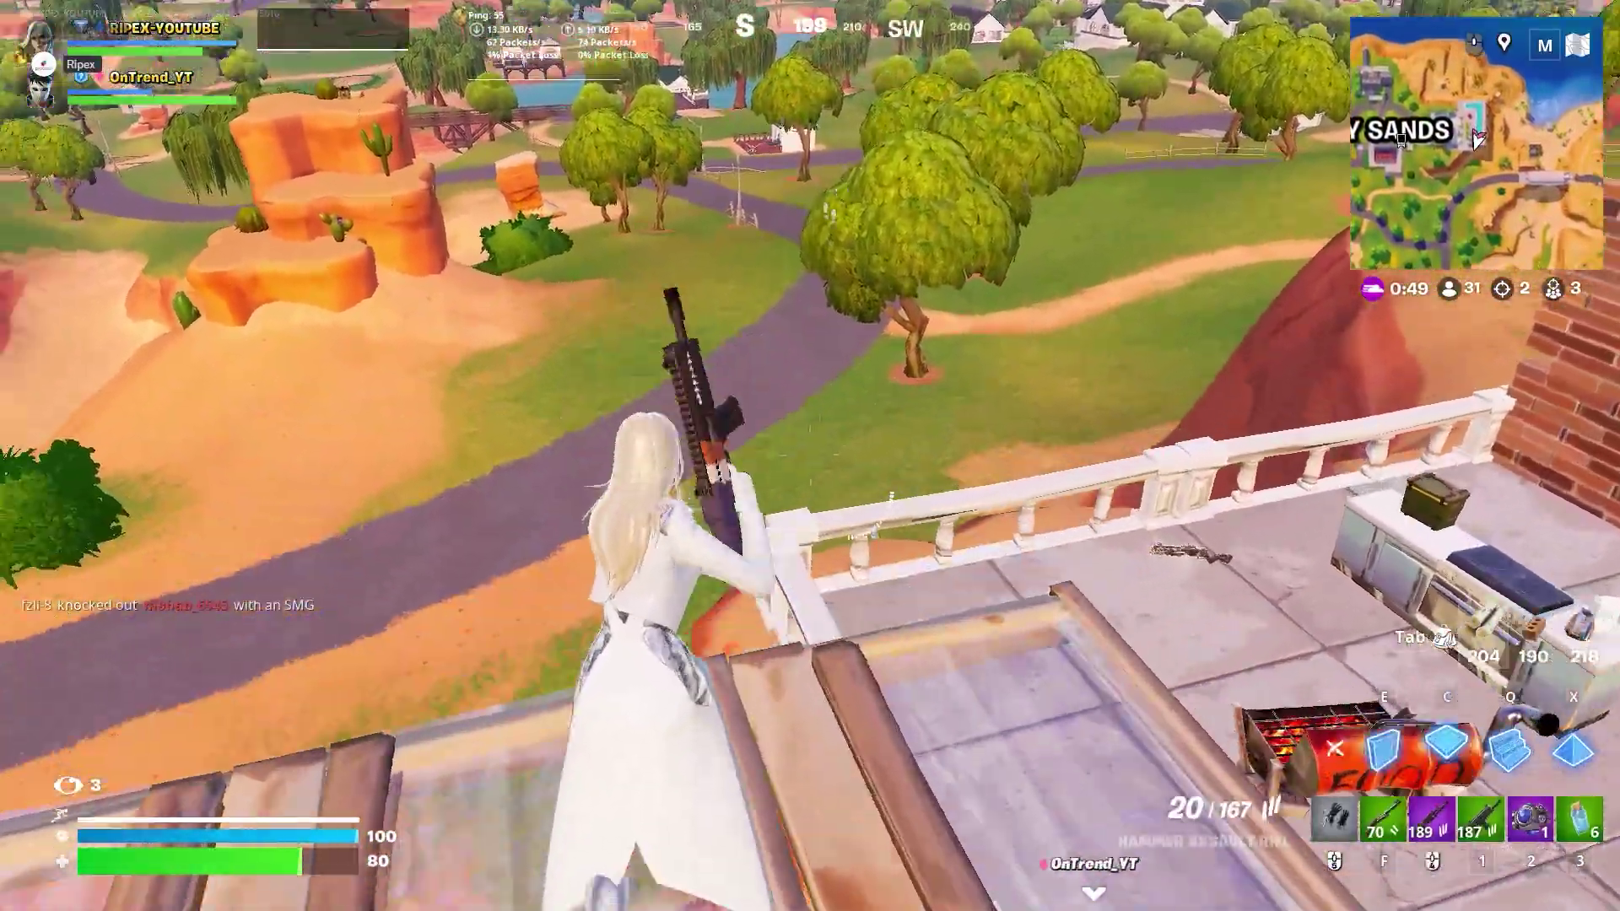
{"action": "right_click", "coordinate": [809, 455]}
{"action": "left_click", "coordinate": [809, 455]}
{"action": "key", "text": "2"}
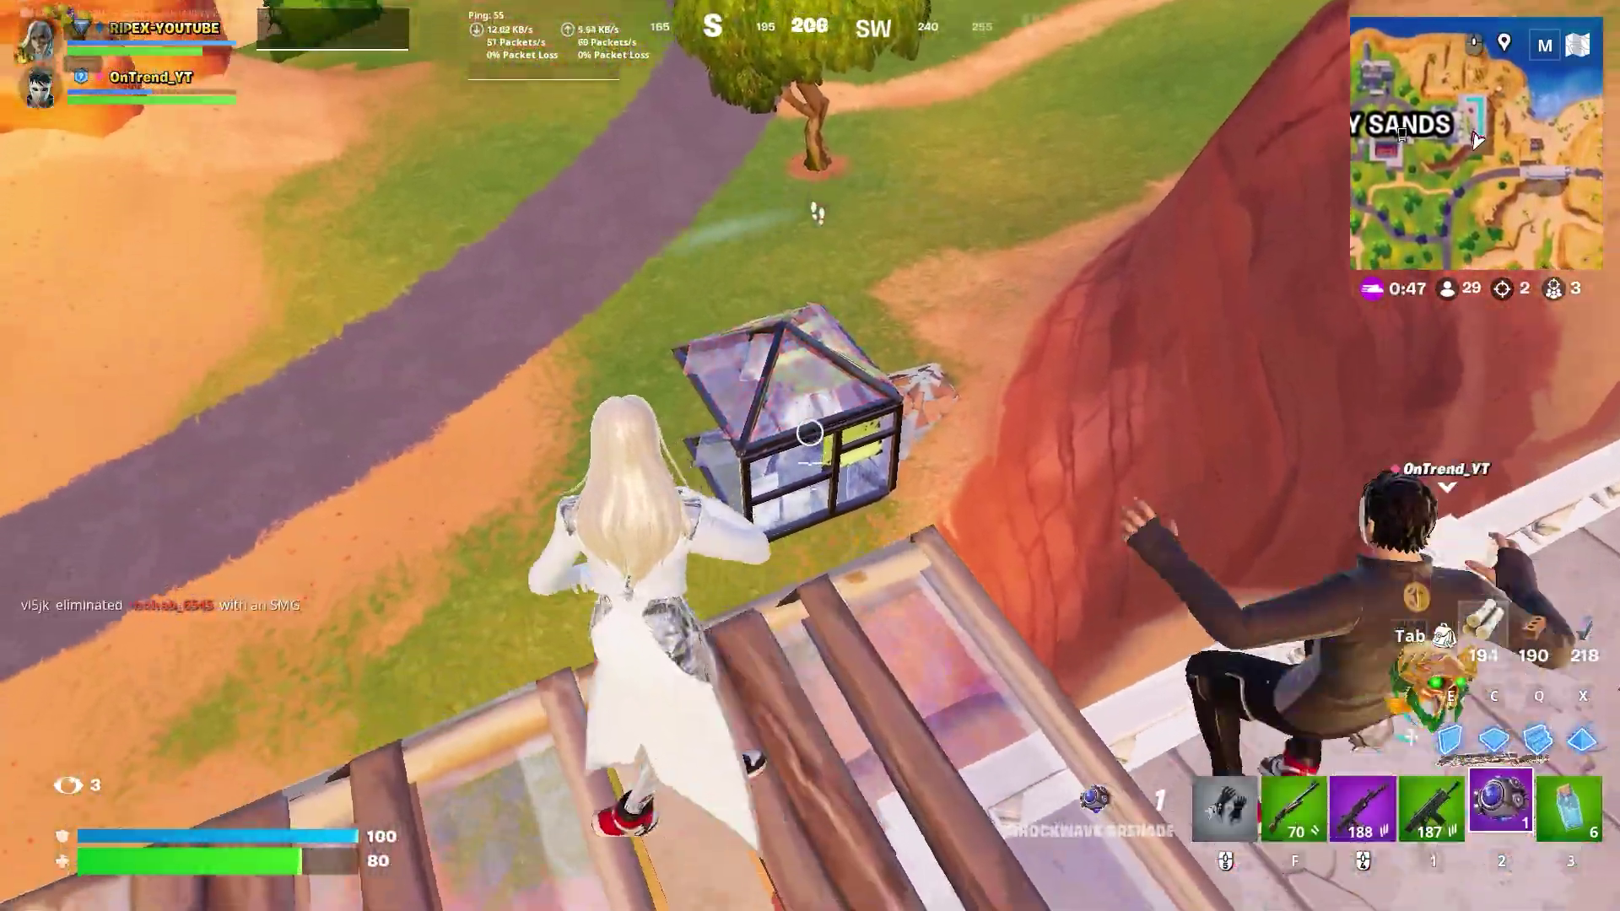
{"action": "key", "text": "4"}
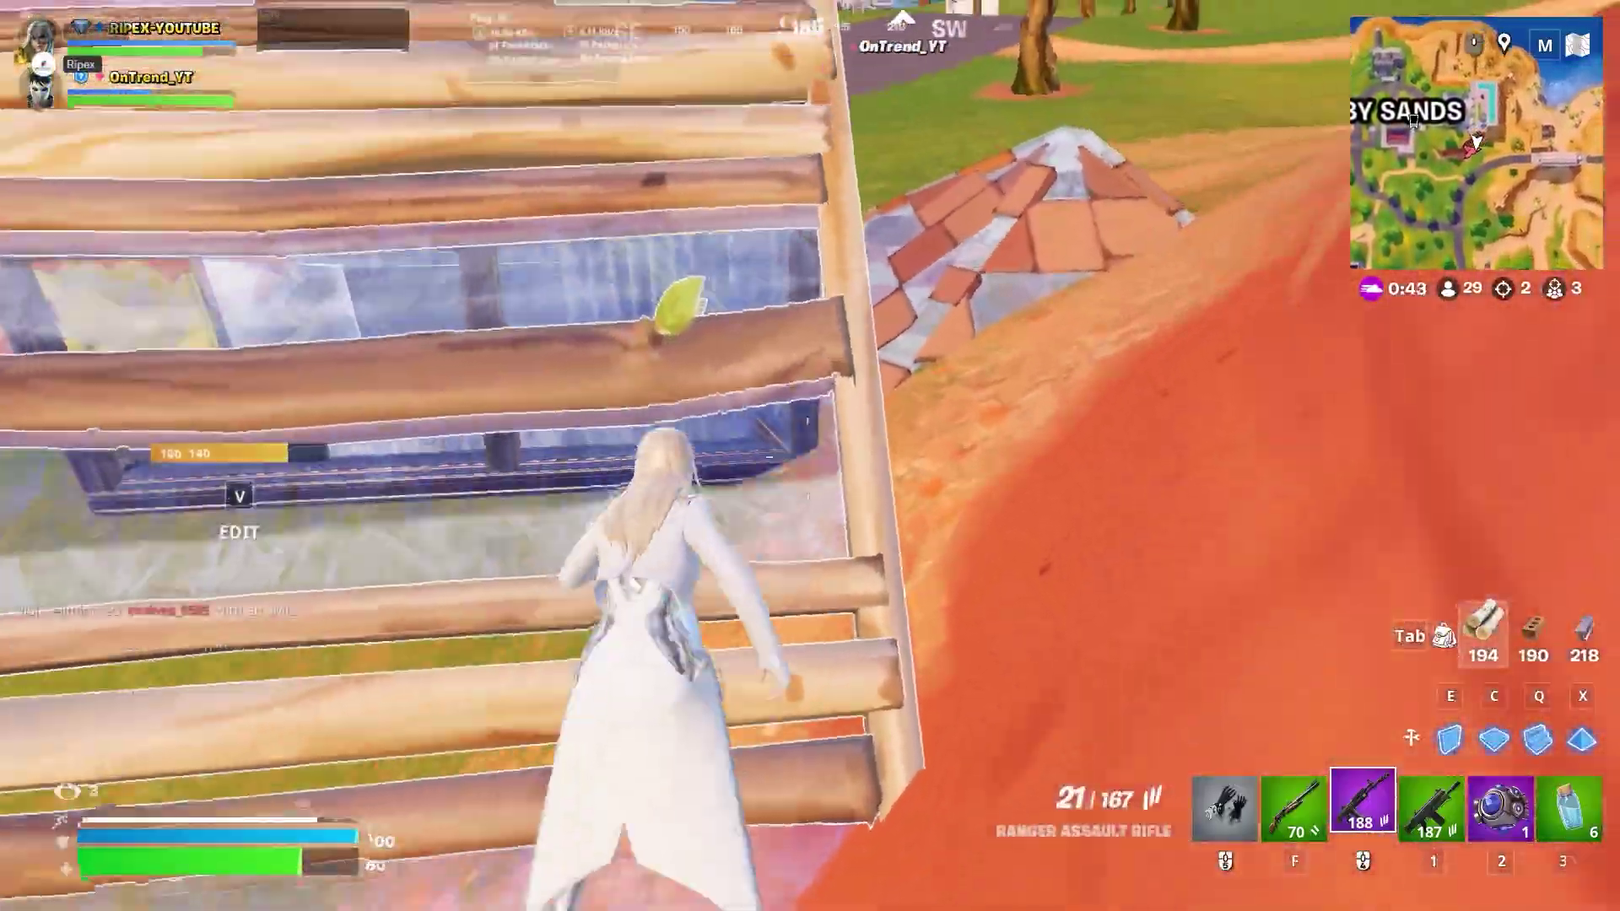
{"action": "key", "text": "4"}
{"action": "left_click", "coordinate": [809, 455]}
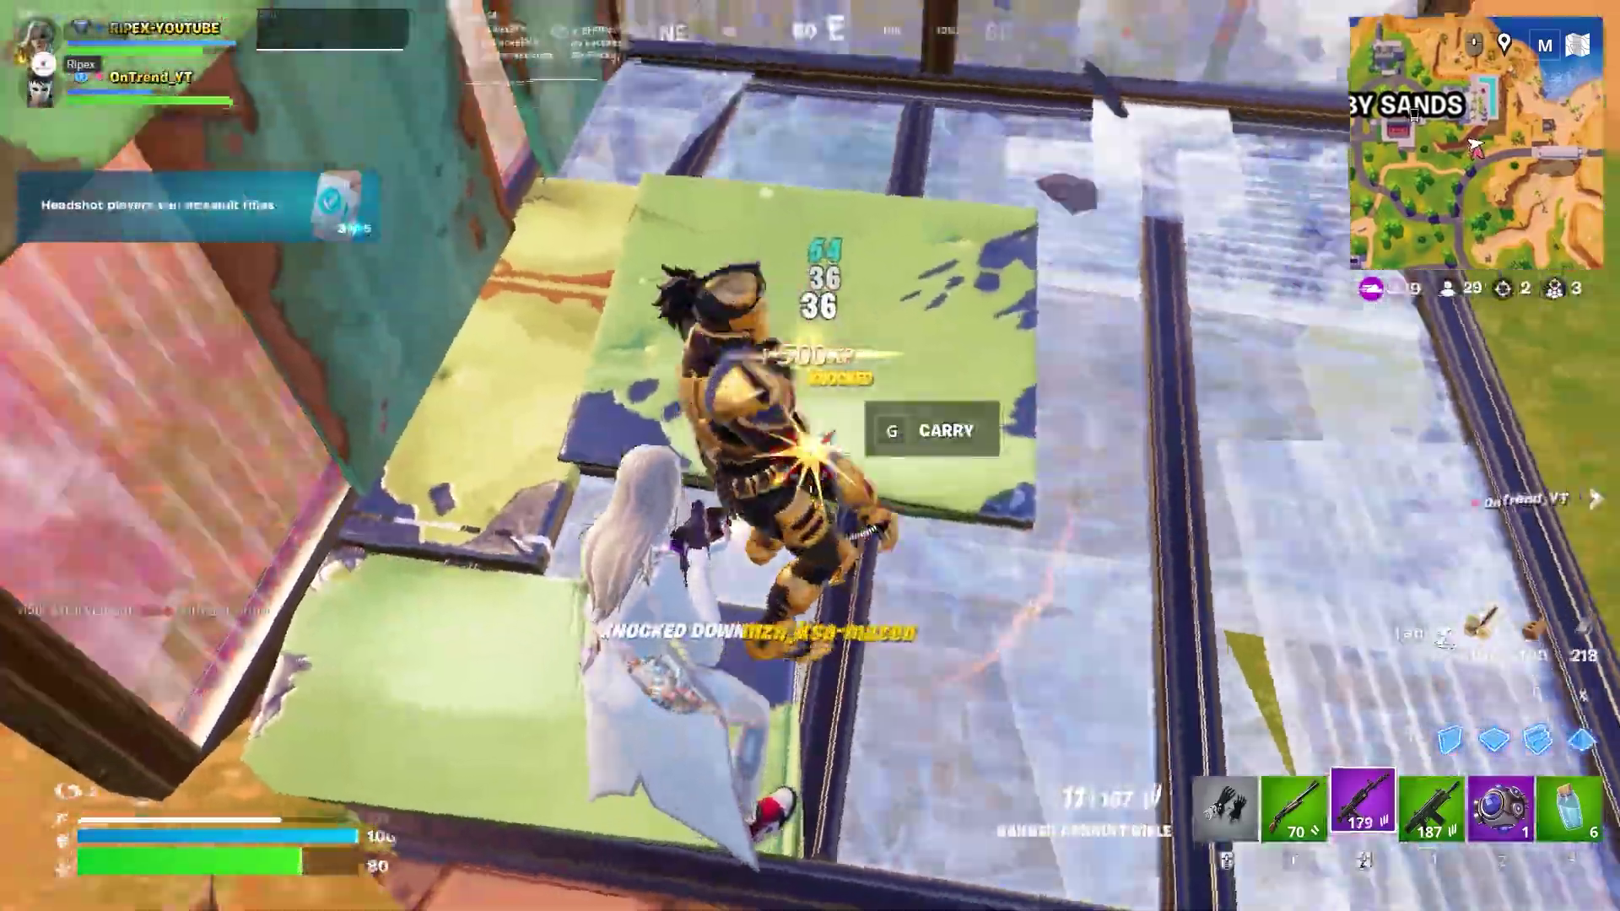
{"action": "key", "text": "shift"}
{"action": "left_click", "coordinate": [809, 455]}
{"action": "key", "text": "f"}
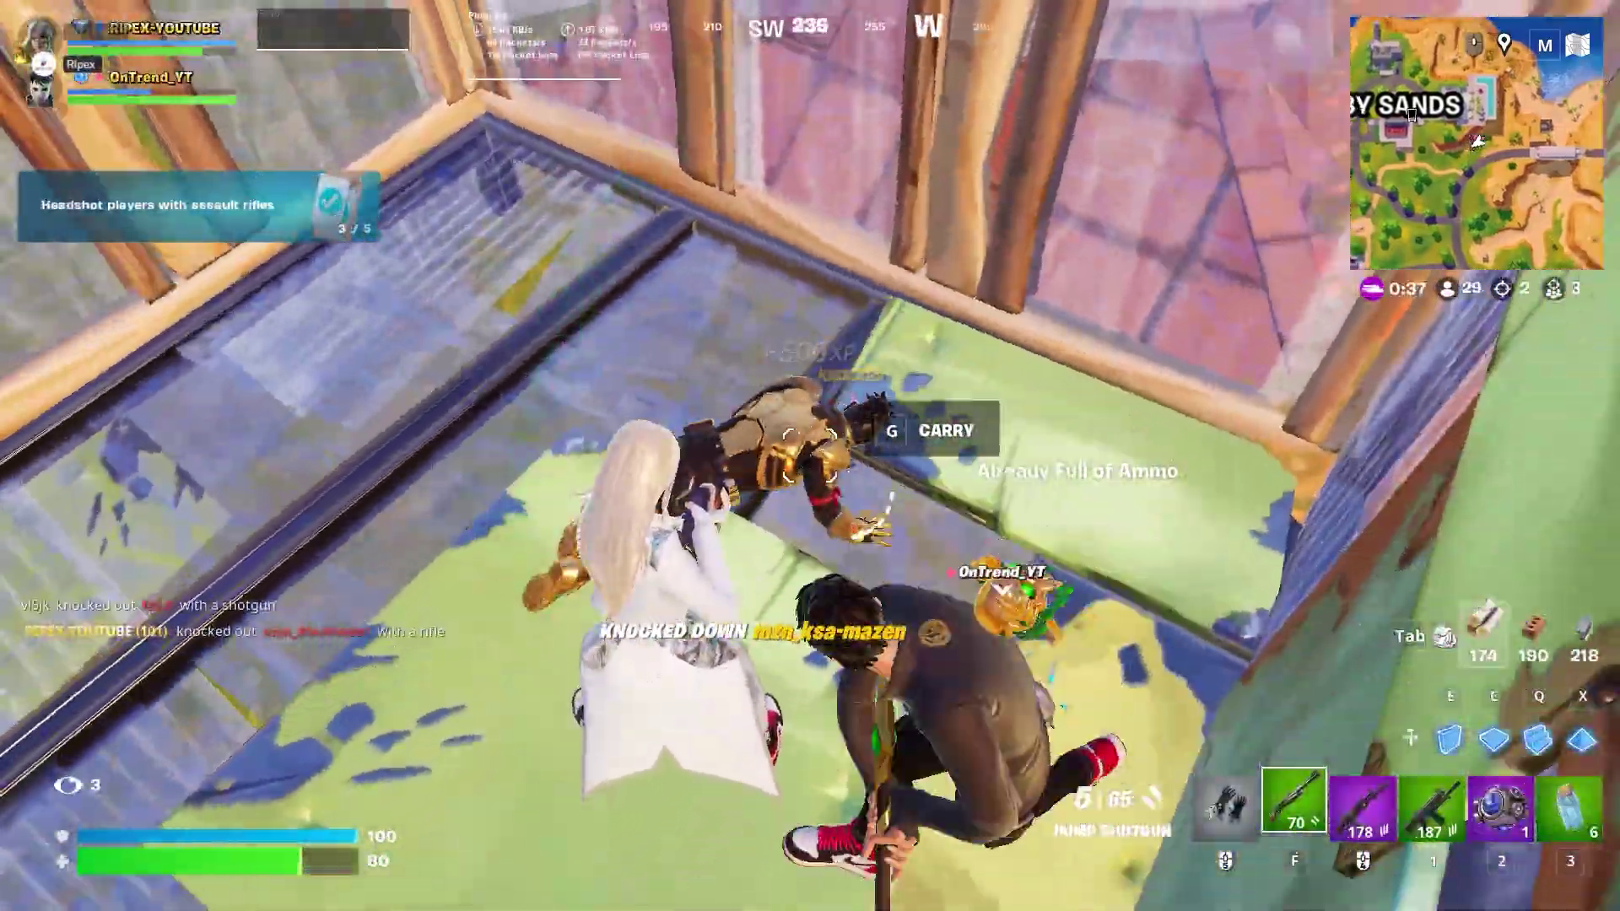
{"action": "left_click", "coordinate": [810, 456]}
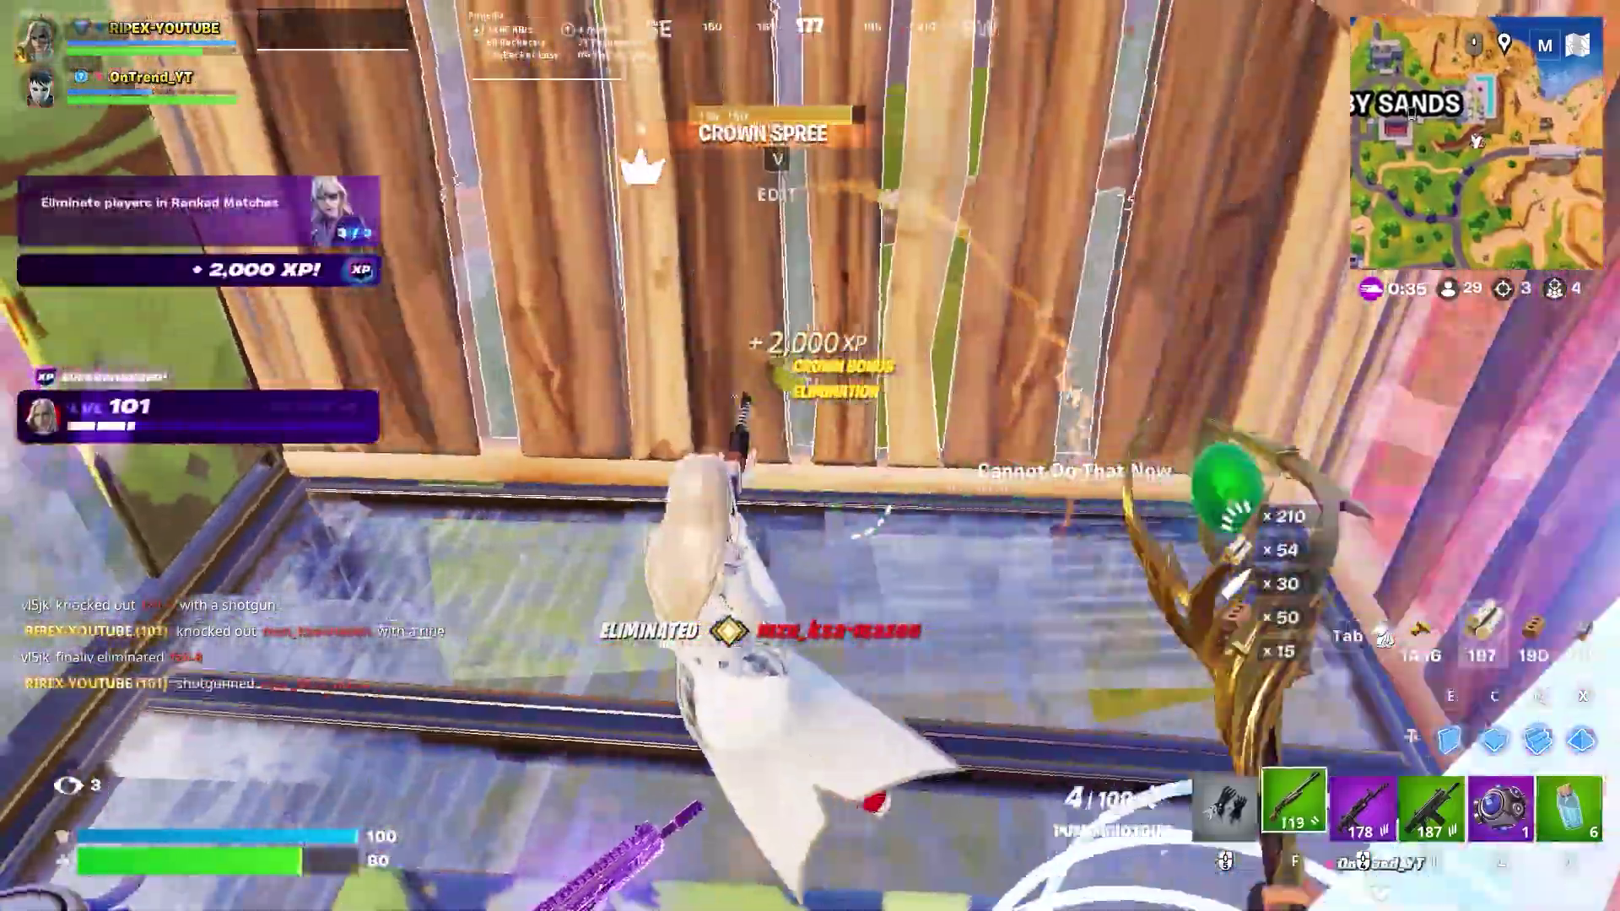
{"action": "key", "text": "r"}
{"action": "key", "text": "q"}
{"action": "left_click", "coordinate": [810, 455]}
{"action": "left_click", "coordinate": [810, 455]}
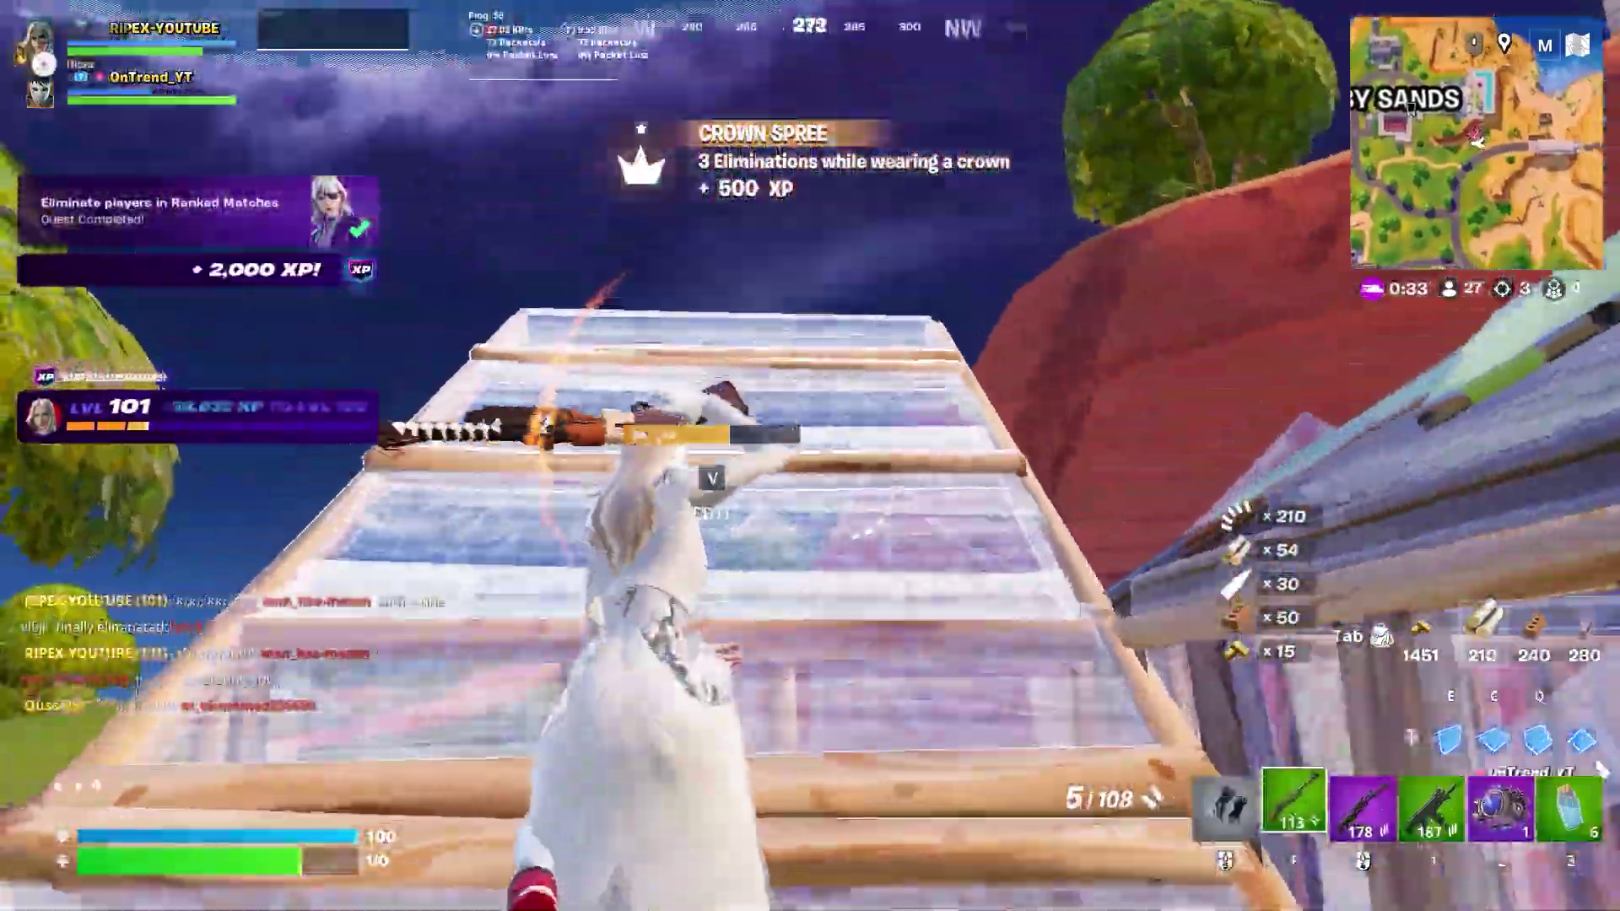